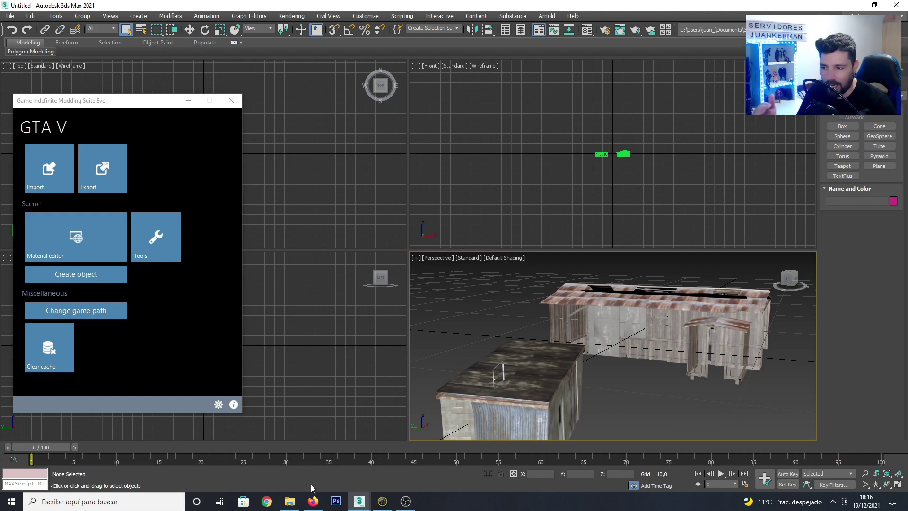
Step: Switch from 3ds Max to the YouTube channel page in Firefox
{"action": "left_click", "coordinate": [312, 501]}
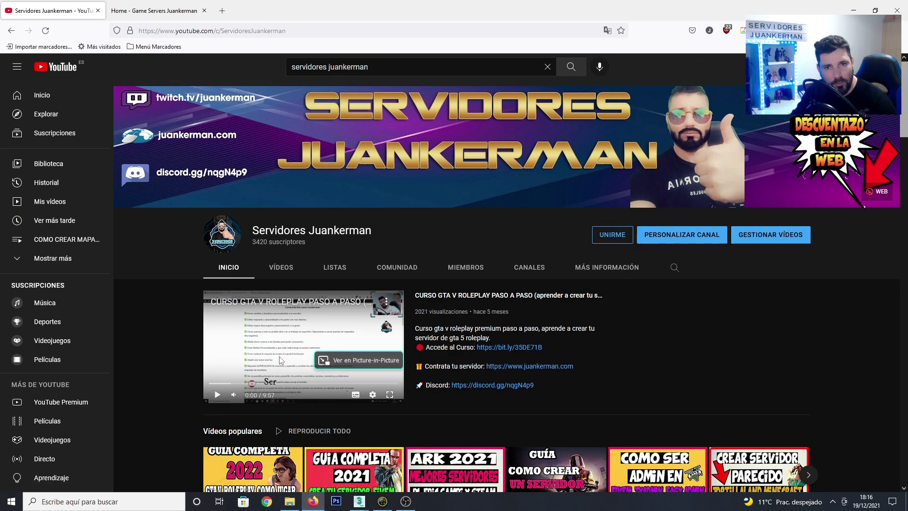
Step: Browse the channel's playlists (LISTAS), then minimize Firefox to get back to 3ds Max
{"action": "left_click", "coordinate": [334, 268]}
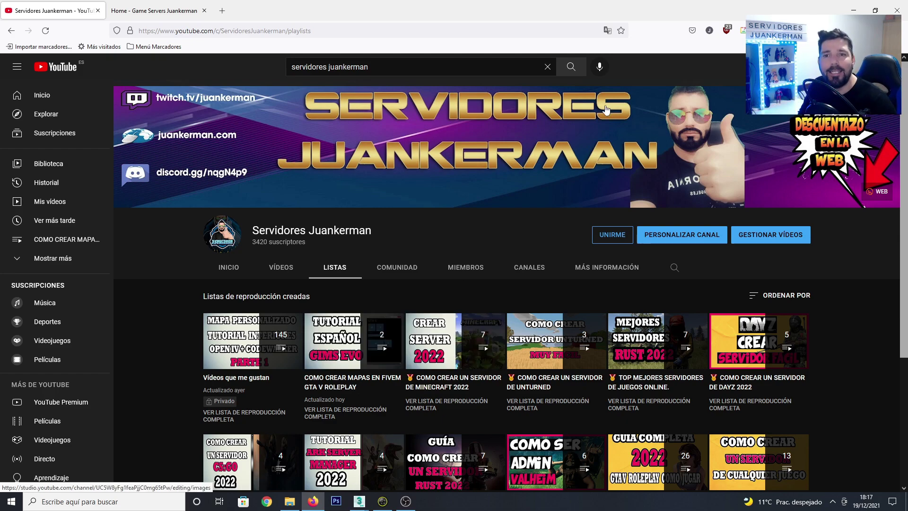
{"action": "left_click", "coordinate": [853, 11]}
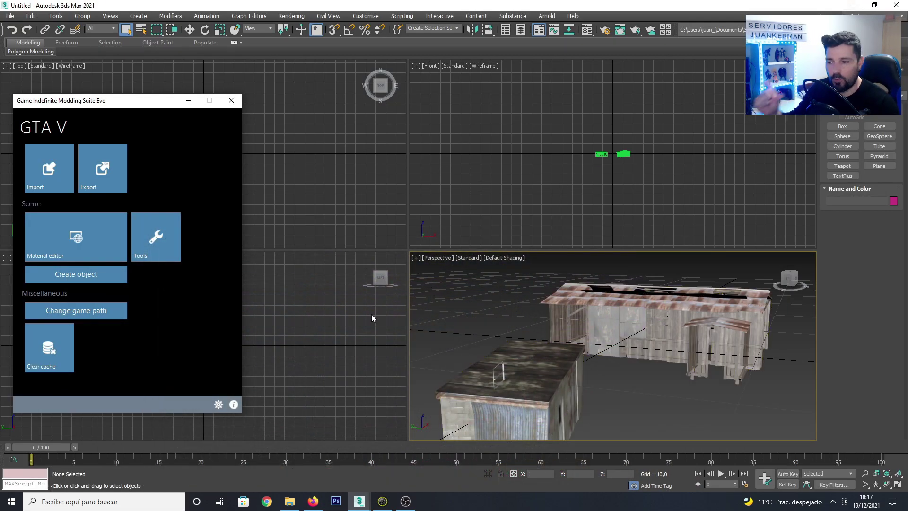
Step: In File Explorer, open the Mapeado propio beta folder and select its four .obn files
{"action": "left_click", "coordinate": [289, 501]}
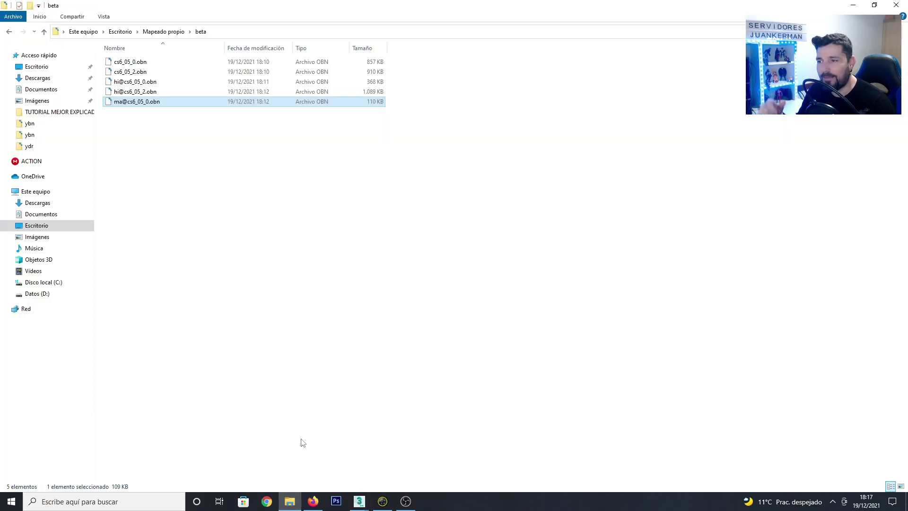
{"action": "left_click", "coordinate": [44, 32]}
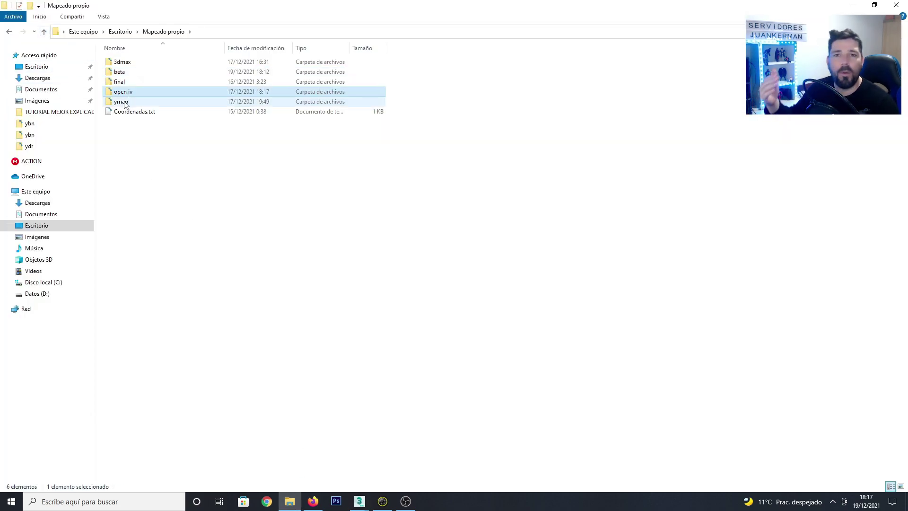
{"action": "left_click", "coordinate": [120, 82]}
{"action": "left_click", "coordinate": [122, 64]}
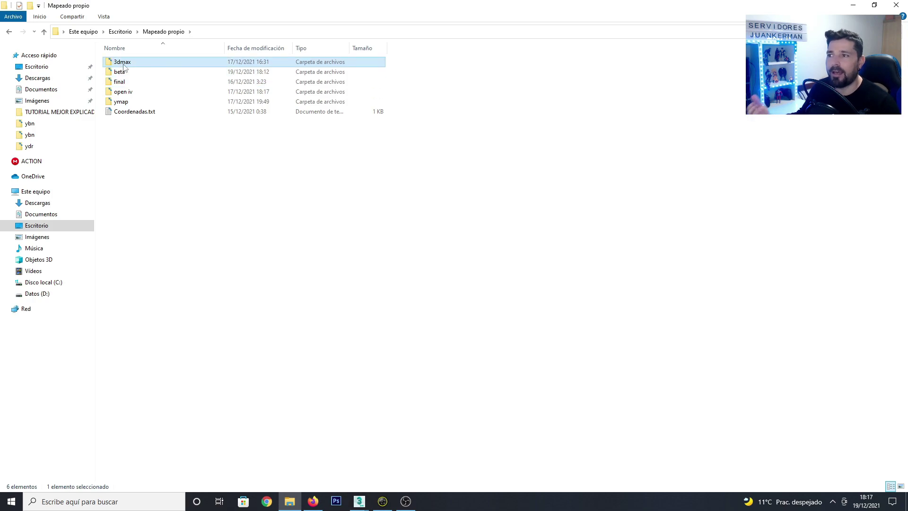
{"action": "double_click", "coordinate": [120, 72]}
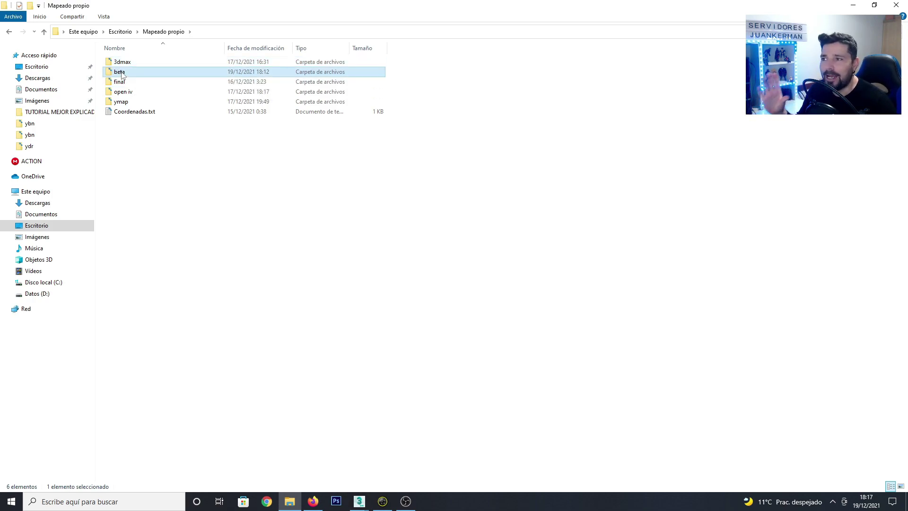
{"action": "mouse_move", "coordinate": [144, 137]}
{"action": "left_mouse_down"}
{"action": "mouse_move", "coordinate": [142, 60]}
{"action": "mouse_move", "coordinate": [142, 69]}
{"action": "left_mouse_up"}
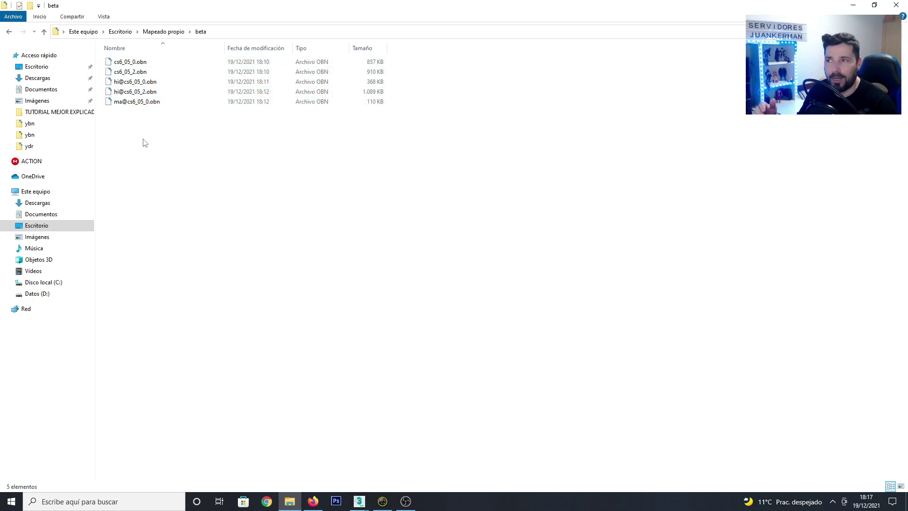
Step: Open the open iv › ydr folder and select the cs6_05_farm_shed .odr file and folder
{"action": "left_click", "coordinate": [44, 32]}
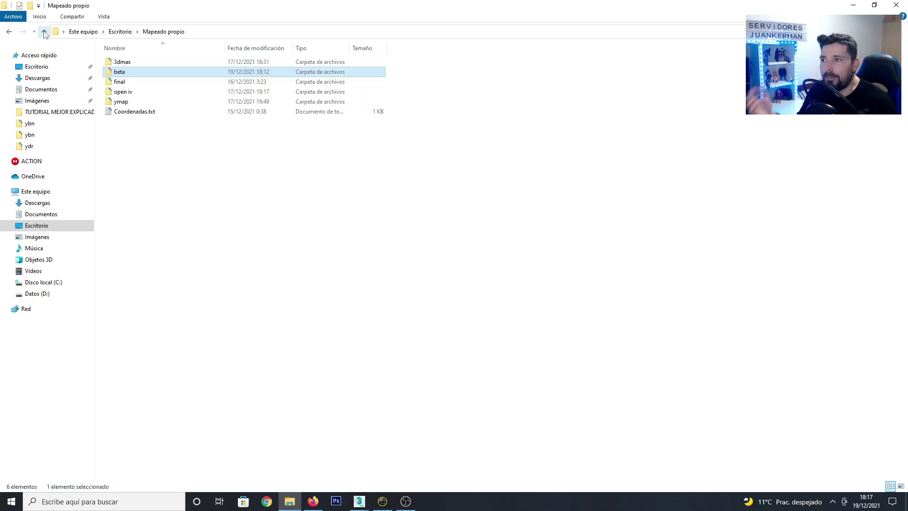
{"action": "double_click", "coordinate": [123, 91]}
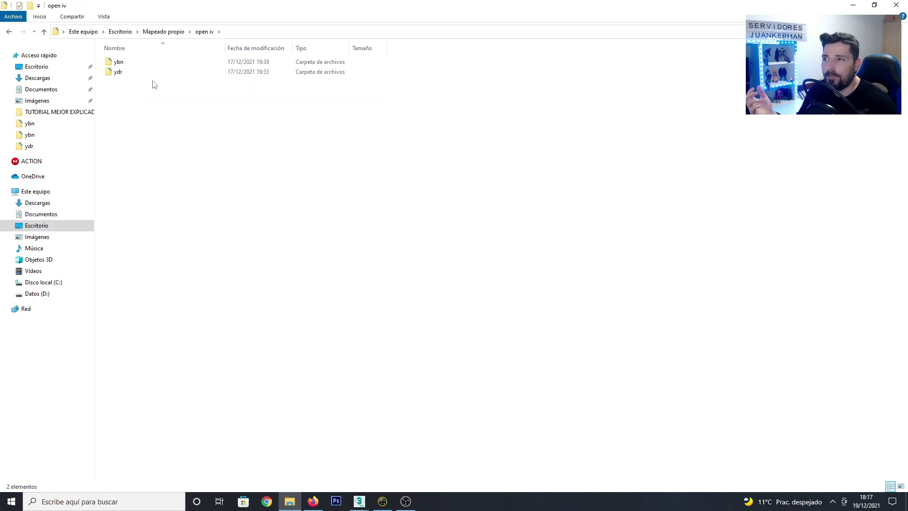
{"action": "double_click", "coordinate": [118, 73]}
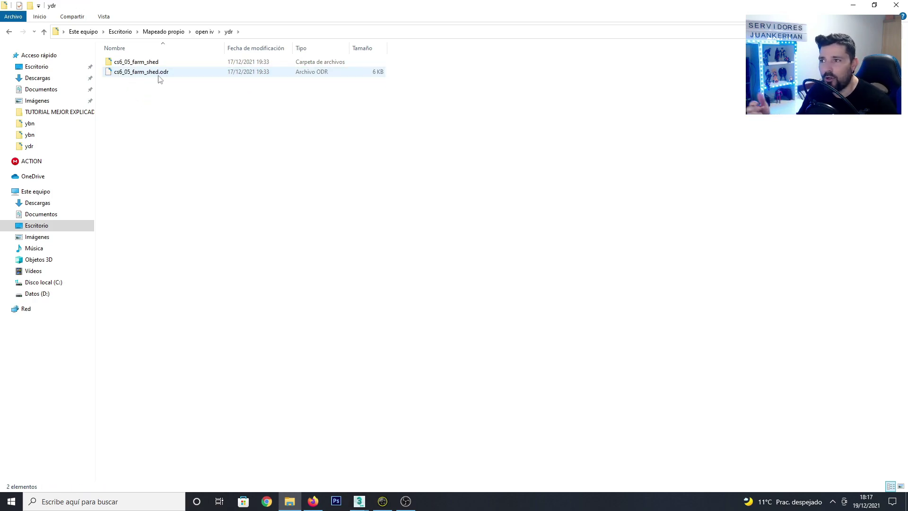
{"action": "left_click", "coordinate": [146, 75]}
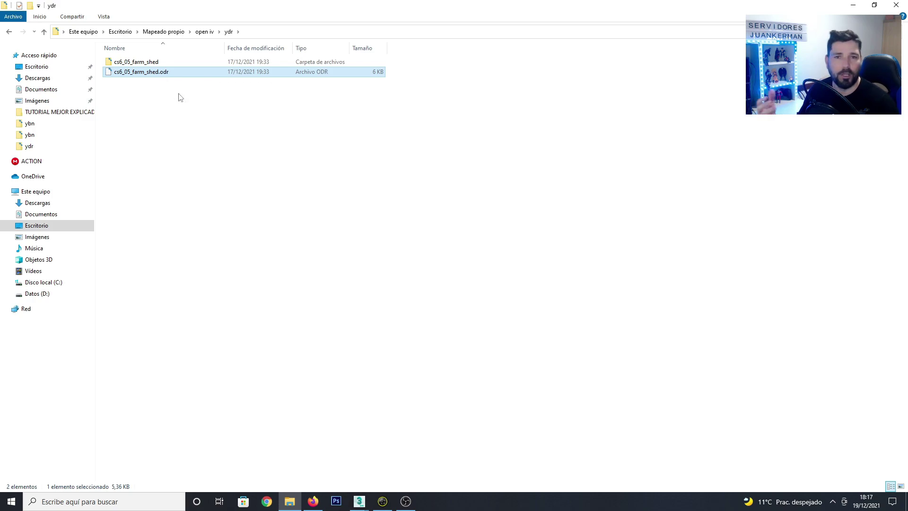
{"action": "left_click", "coordinate": [158, 63]}
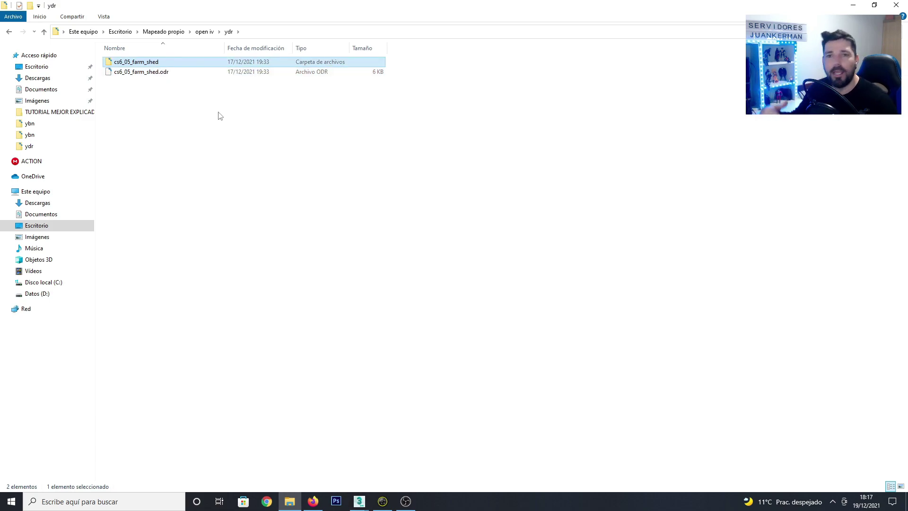
{"action": "left_click", "coordinate": [359, 501]}
Step: Walk the Perspective view up to the farm shed's door using Walk Through
{"action": "left_click", "coordinate": [334, 447]}
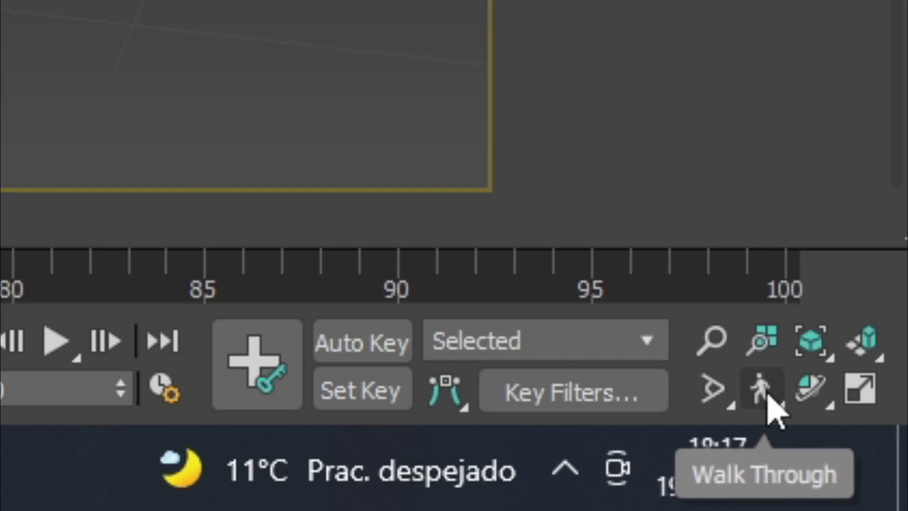
{"action": "left_click", "coordinate": [758, 400]}
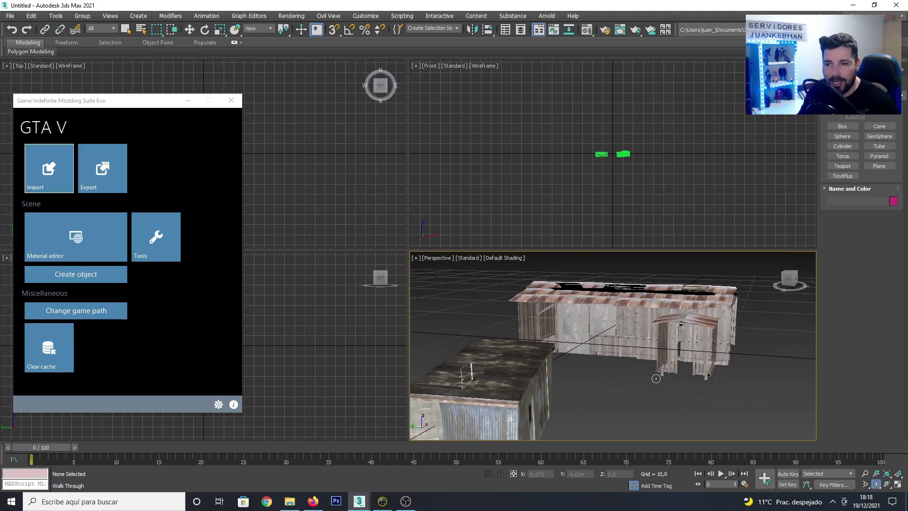
{"action": "left_click_drag", "start_coordinate": [656, 379], "coordinate": [514, 390]}
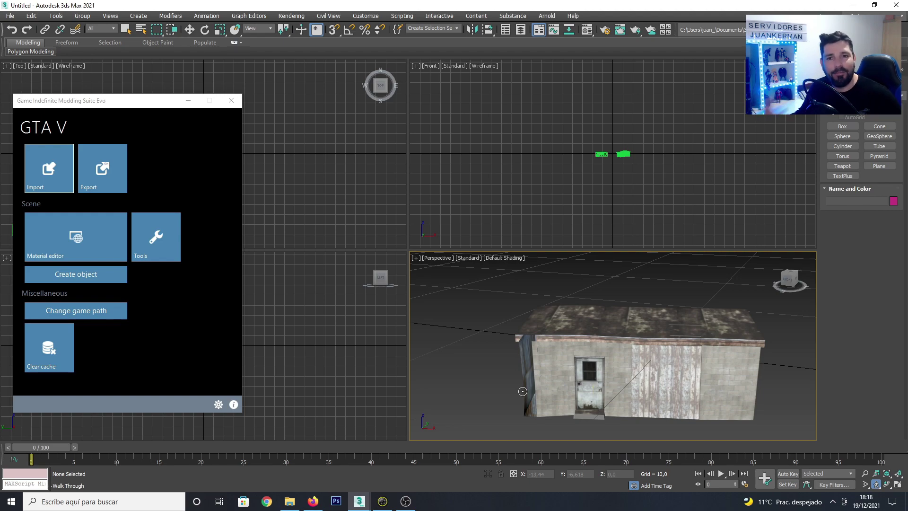
Step: Minimize the GIMS Evo panel and cycle the active viewport among Front, Top and Left
{"action": "left_click", "coordinate": [187, 100]}
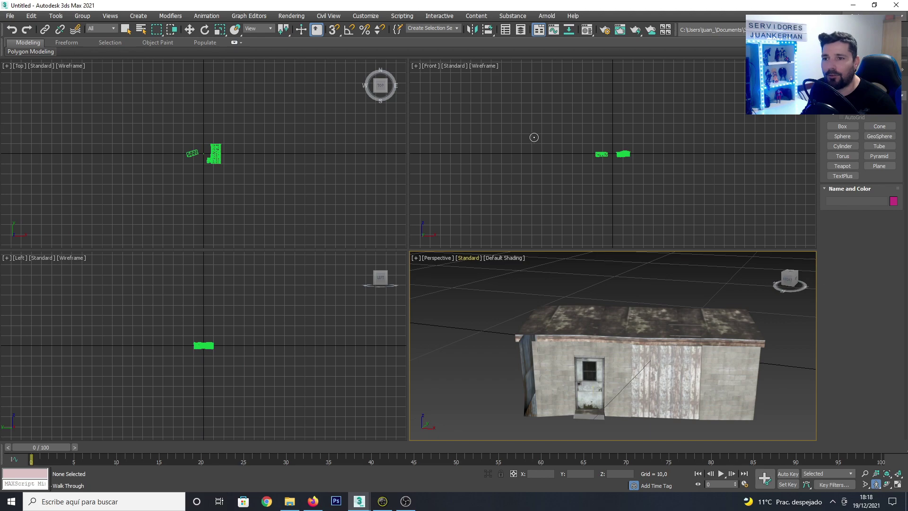
{"action": "left_click", "coordinate": [543, 138]}
{"action": "left_click", "coordinate": [273, 115]}
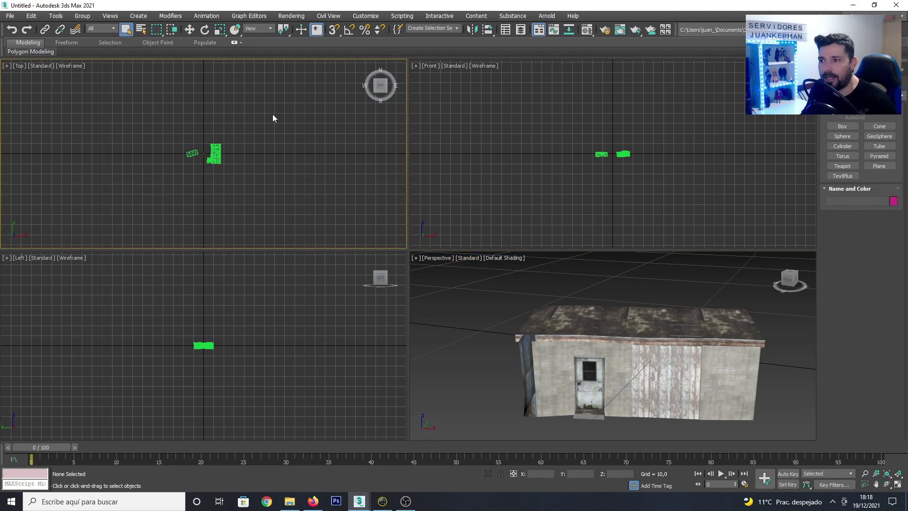
{"action": "left_click", "coordinate": [225, 325]}
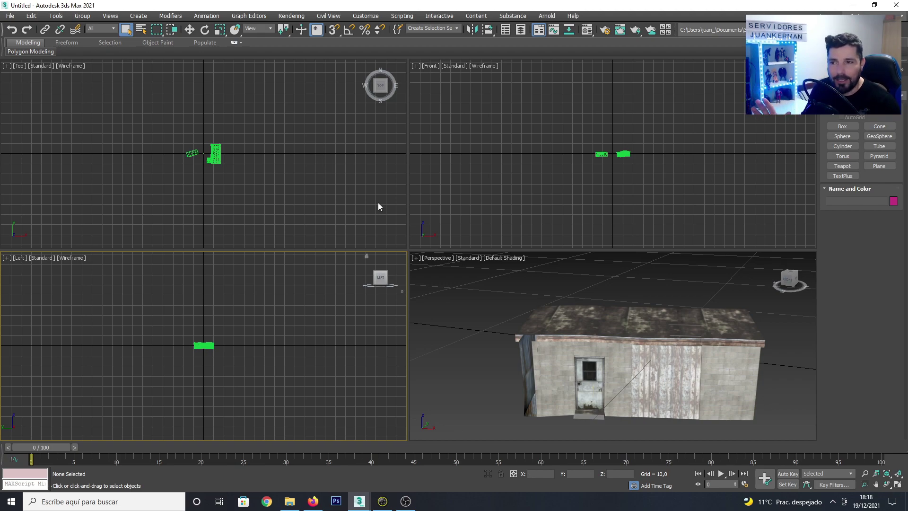
{"action": "left_click", "coordinate": [251, 140]}
{"action": "left_click", "coordinate": [539, 149]}
{"action": "left_click", "coordinate": [305, 288]}
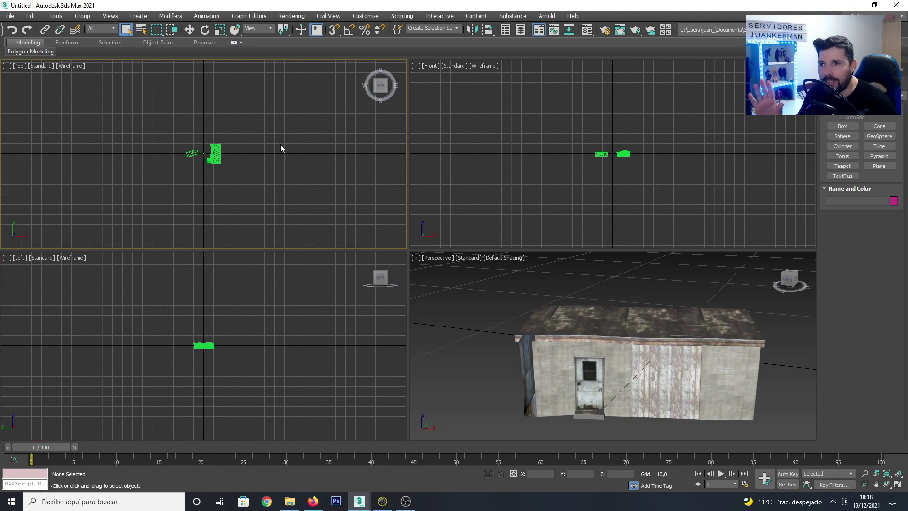
Step: Select then deselect the farm shed, and open the Top viewport's view-direction list
{"action": "left_click", "coordinate": [529, 320]}
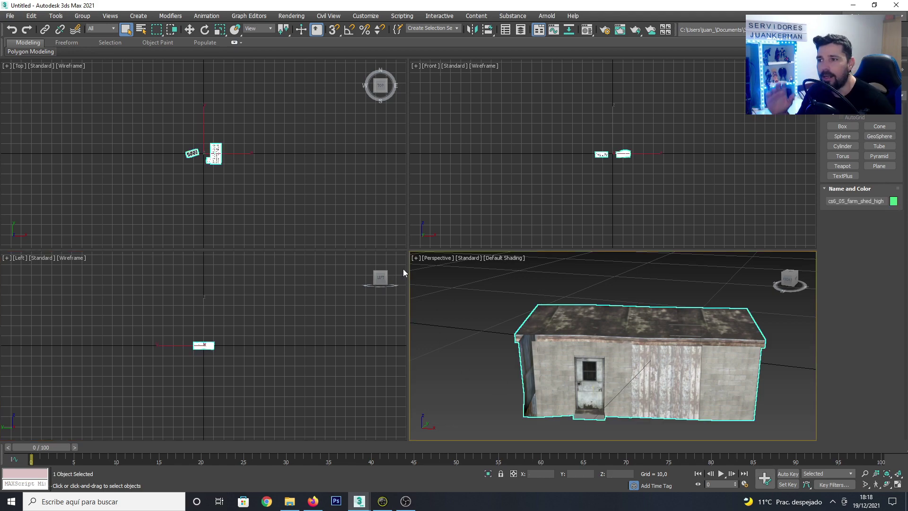
{"action": "left_click", "coordinate": [266, 118]}
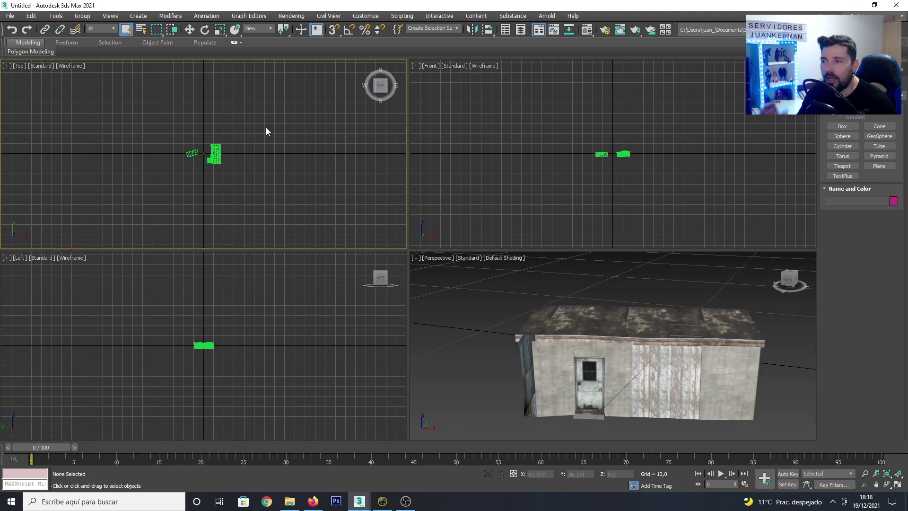
{"action": "left_click", "coordinate": [22, 64]}
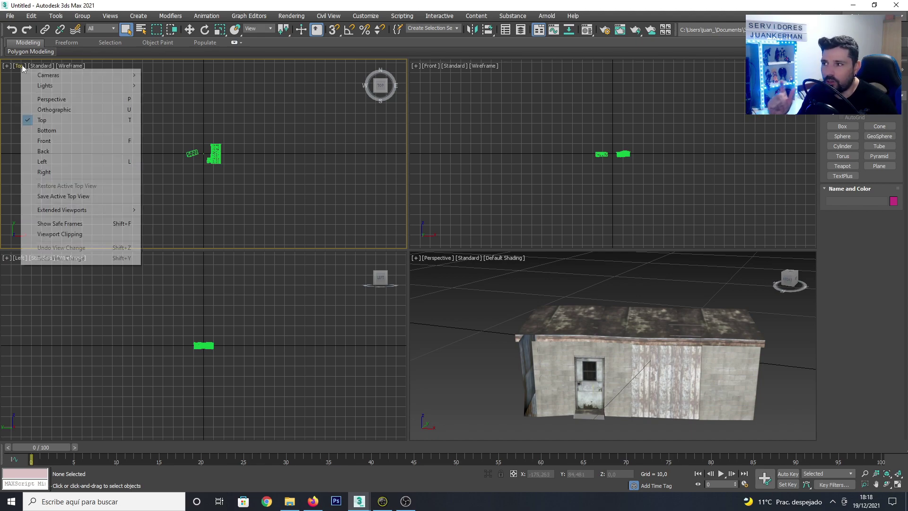
Step: Switch the top-left viewport to Bottom, then zoom and pan to frame the shed's underside
{"action": "left_click", "coordinate": [59, 132]}
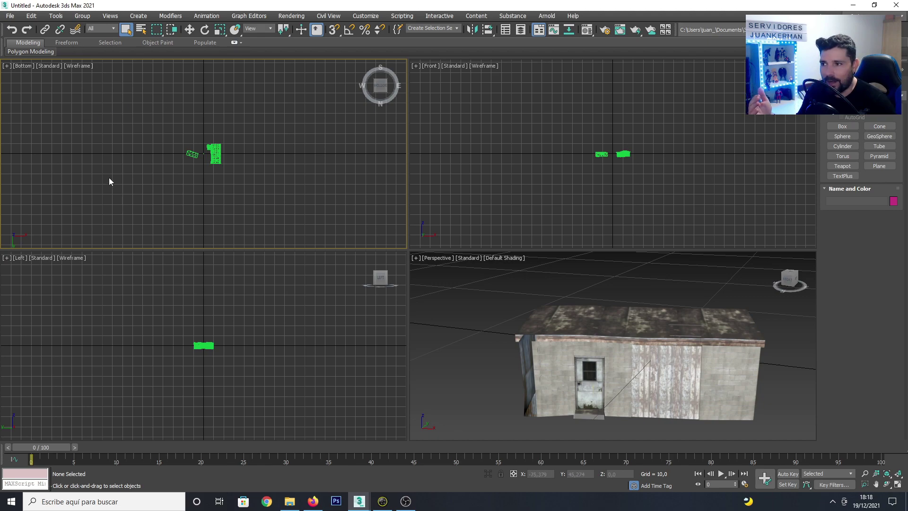
{"action": "scroll", "coordinate": [183, 166], "scroll_direction": "up", "scroll_amount": 2}
{"action": "scroll", "coordinate": [183, 166], "scroll_direction": "up", "scroll_amount": 2}
{"action": "scroll", "coordinate": [182, 165], "scroll_direction": "up", "scroll_amount": 2}
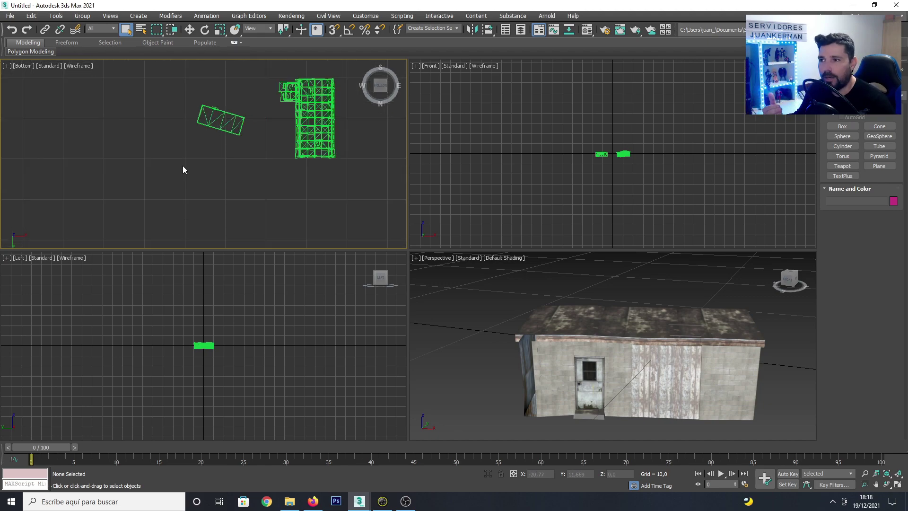
{"action": "scroll", "coordinate": [183, 166], "scroll_direction": "up", "scroll_amount": 3}
{"action": "scroll", "coordinate": [184, 156], "scroll_direction": "up", "scroll_amount": 2}
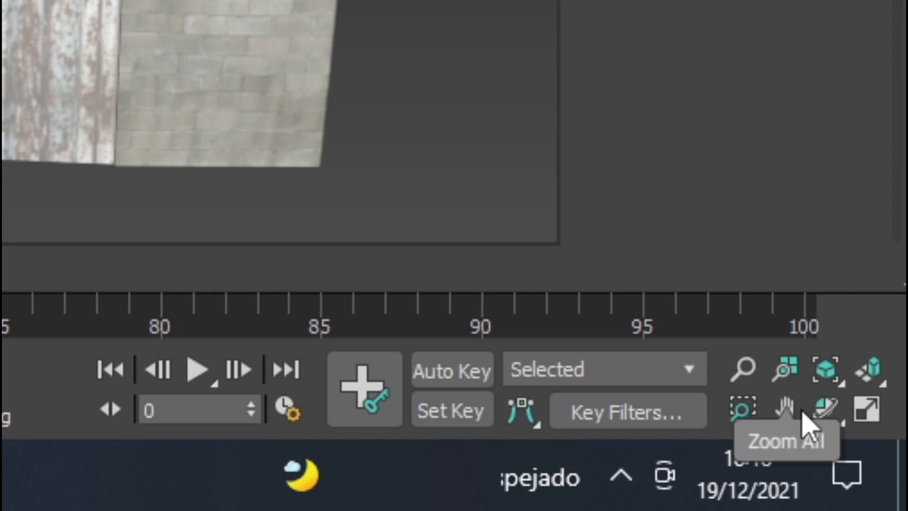
{"action": "left_click", "coordinate": [794, 409]}
{"action": "mouse_move", "coordinate": [312, 95]}
{"action": "left_mouse_down"}
{"action": "mouse_move", "coordinate": [290, 202]}
{"action": "mouse_move", "coordinate": [352, 221]}
{"action": "mouse_move", "coordinate": [335, 203]}
{"action": "mouse_move", "coordinate": [288, 201]}
{"action": "mouse_move", "coordinate": [290, 241]}
{"action": "mouse_move", "coordinate": [296, 196]}
{"action": "mouse_move", "coordinate": [268, 216]}
{"action": "left_mouse_up"}
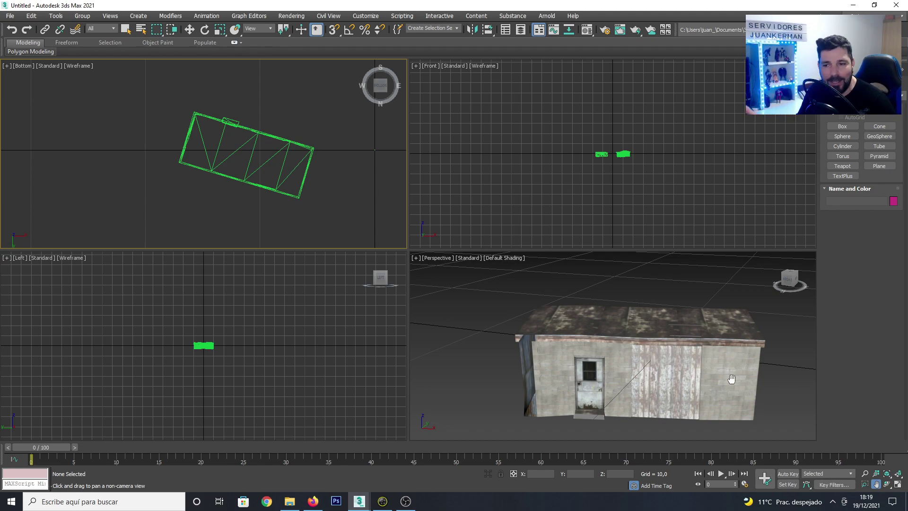
Step: Select cs6_05_farm_shed_high in the Perspective view and zoom to frame it
{"action": "left_click", "coordinate": [604, 300]}
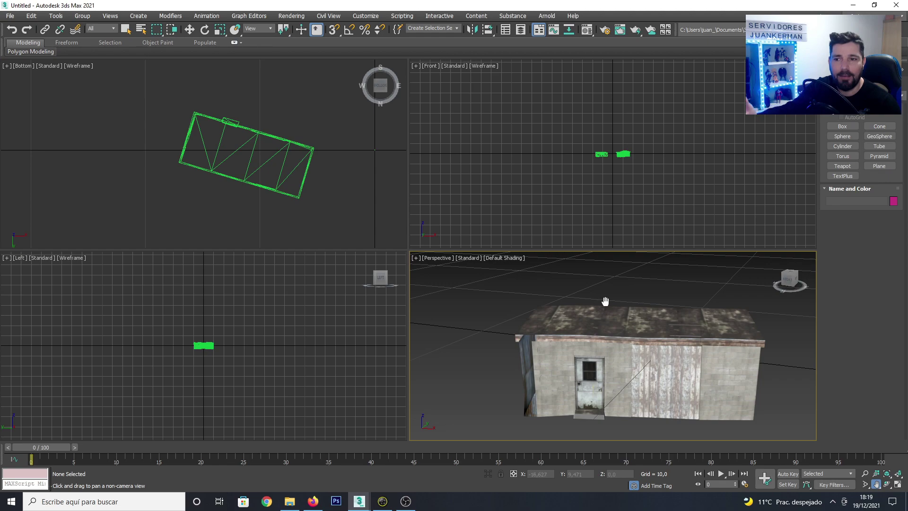
{"action": "mouse_move", "coordinate": [621, 361]}
{"action": "left_mouse_down"}
{"action": "mouse_move", "coordinate": [586, 322]}
{"action": "mouse_move", "coordinate": [612, 360]}
{"action": "mouse_move", "coordinate": [661, 355]}
{"action": "left_mouse_up"}
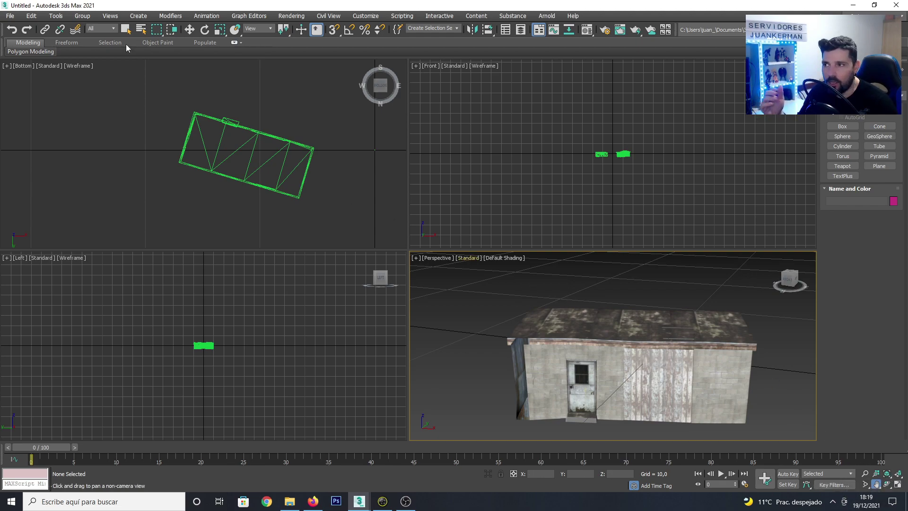
{"action": "left_click", "coordinate": [126, 31]}
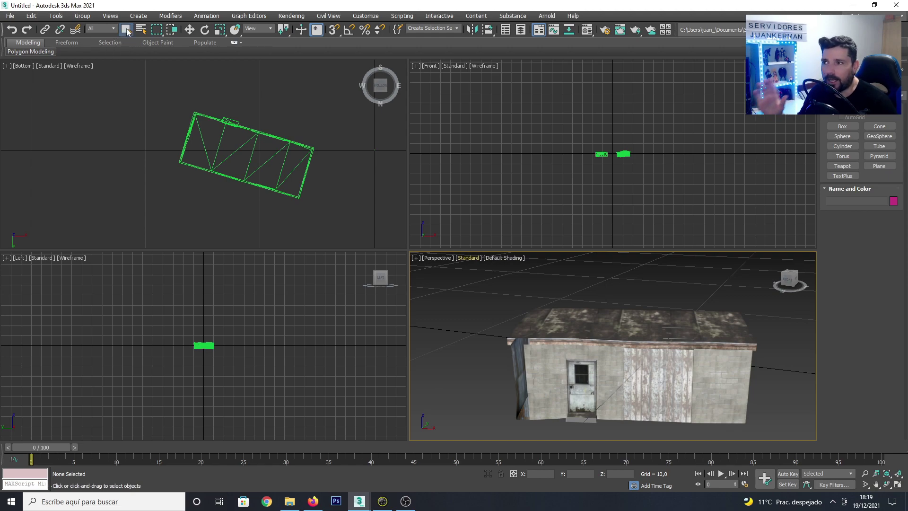
{"action": "left_click", "coordinate": [631, 376]}
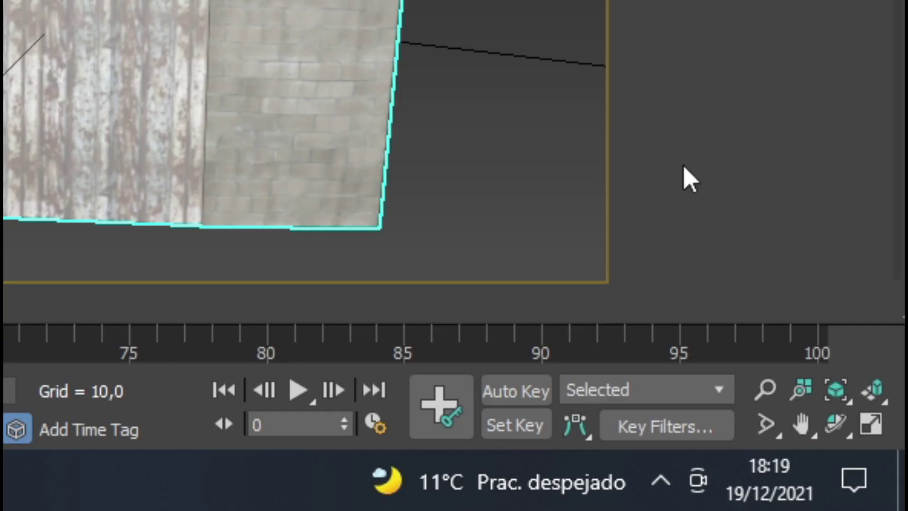
{"action": "left_click", "coordinate": [838, 396]}
Step: Orbit the Perspective view around the shed to see it face-on and from the side
{"action": "left_click", "coordinate": [844, 428]}
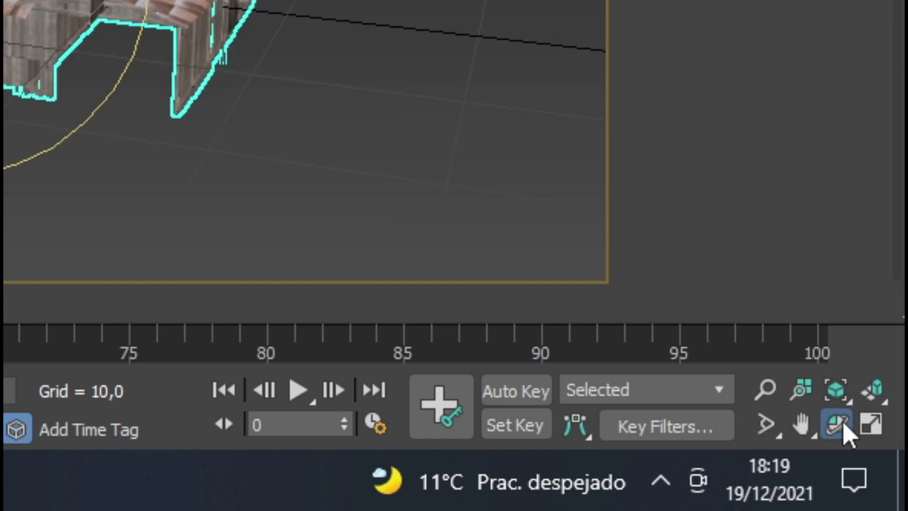
{"action": "mouse_move", "coordinate": [608, 346]}
{"action": "left_mouse_down"}
{"action": "mouse_move", "coordinate": [613, 228]}
{"action": "mouse_move", "coordinate": [605, 312]}
{"action": "mouse_move", "coordinate": [597, 306]}
{"action": "mouse_move", "coordinate": [605, 309]}
{"action": "left_mouse_up"}
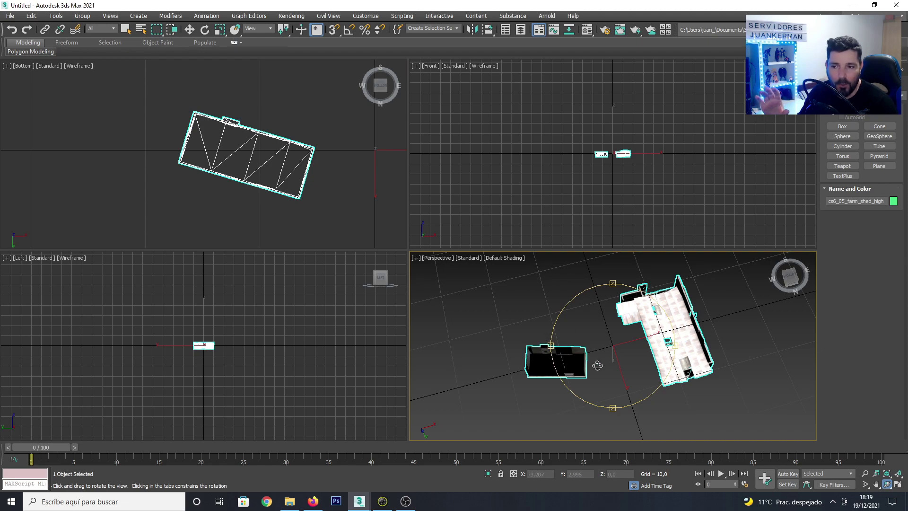
{"action": "scroll", "coordinate": [531, 352], "scroll_direction": "up", "scroll_amount": 2}
{"action": "left_click_drag", "start_coordinate": [531, 352], "coordinate": [534, 351]}
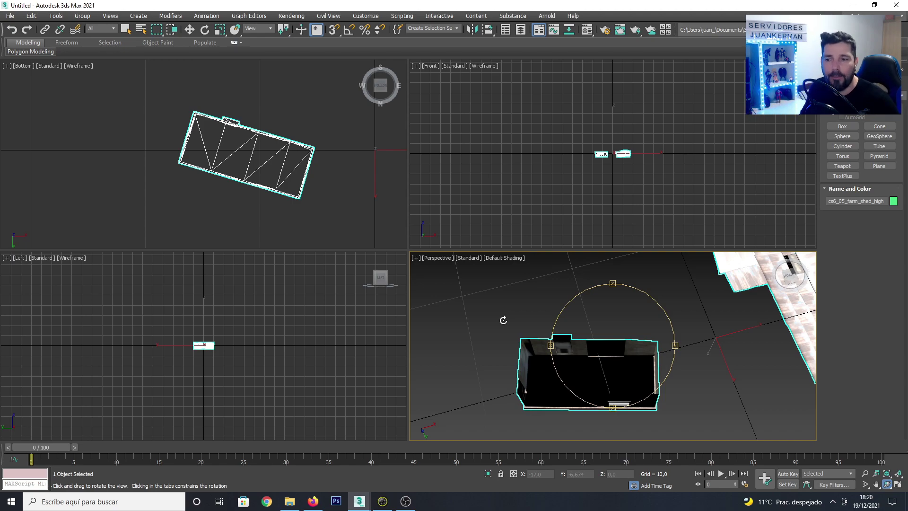
{"action": "mouse_move", "coordinate": [634, 288]}
{"action": "left_mouse_down"}
{"action": "mouse_move", "coordinate": [653, 403]}
{"action": "mouse_move", "coordinate": [631, 401]}
{"action": "left_mouse_up"}
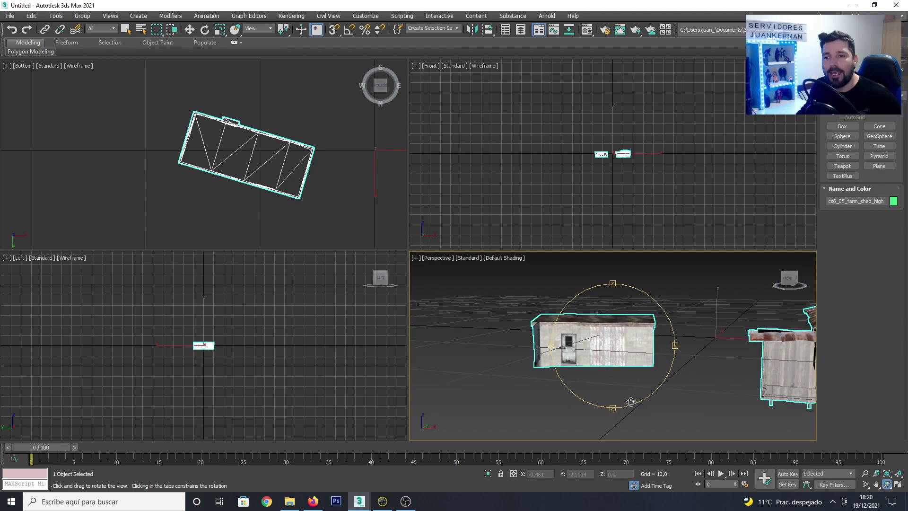
{"action": "left_click", "coordinate": [245, 296]}
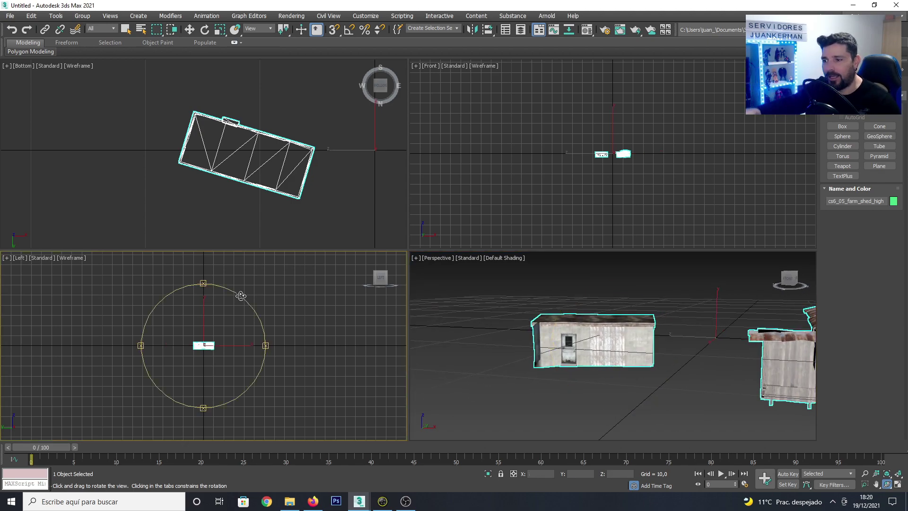
Step: Switch the lower-left viewport to the Front view and zoom in on the shed
{"action": "left_click", "coordinate": [20, 259]}
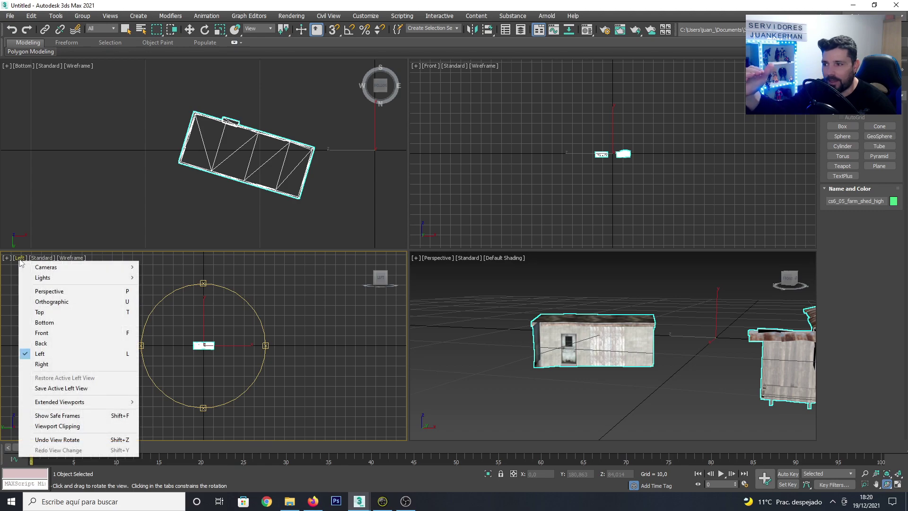
{"action": "left_click", "coordinate": [50, 333]}
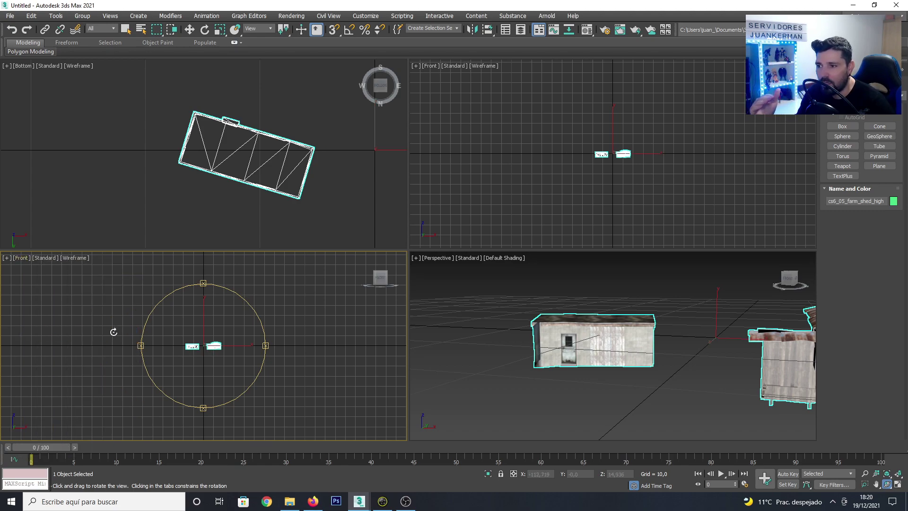
{"action": "scroll", "coordinate": [166, 352], "scroll_direction": "up", "scroll_amount": 2}
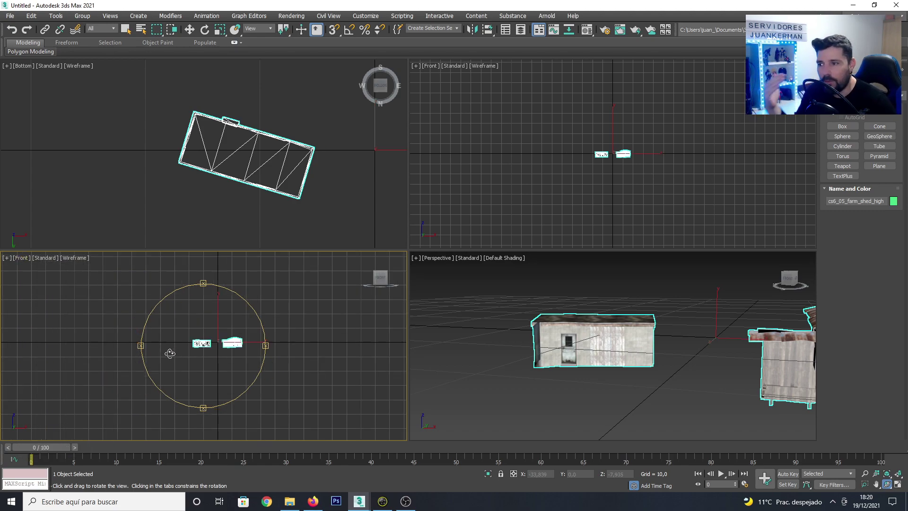
{"action": "scroll", "coordinate": [170, 355], "scroll_direction": "up", "scroll_amount": 3}
{"action": "scroll", "coordinate": [172, 356], "scroll_direction": "up", "scroll_amount": 2}
{"action": "scroll", "coordinate": [152, 189], "scroll_direction": "down", "scroll_amount": 3}
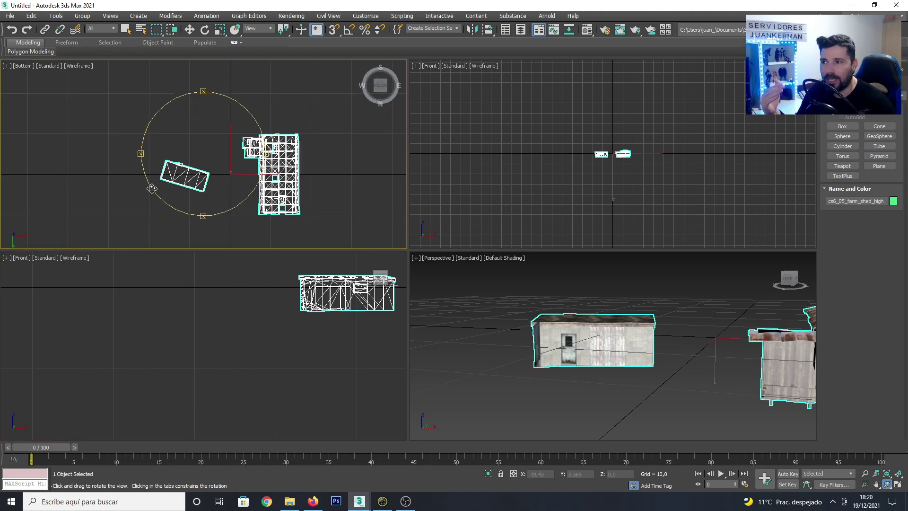
{"action": "scroll", "coordinate": [151, 191], "scroll_direction": "up", "scroll_amount": 2}
{"action": "scroll", "coordinate": [151, 189], "scroll_direction": "up", "scroll_amount": 4}
{"action": "scroll", "coordinate": [152, 189], "scroll_direction": "down", "scroll_amount": 4}
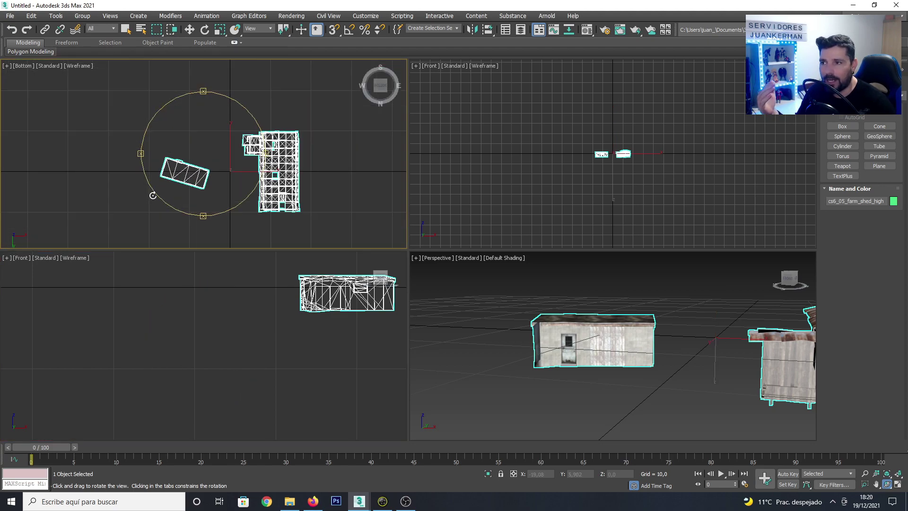
{"action": "scroll", "coordinate": [152, 196], "scroll_direction": "up", "scroll_amount": 2}
Step: Orbit the Front viewport slightly and pan the shed wireframe toward its centre
{"action": "left_click", "coordinate": [264, 338]}
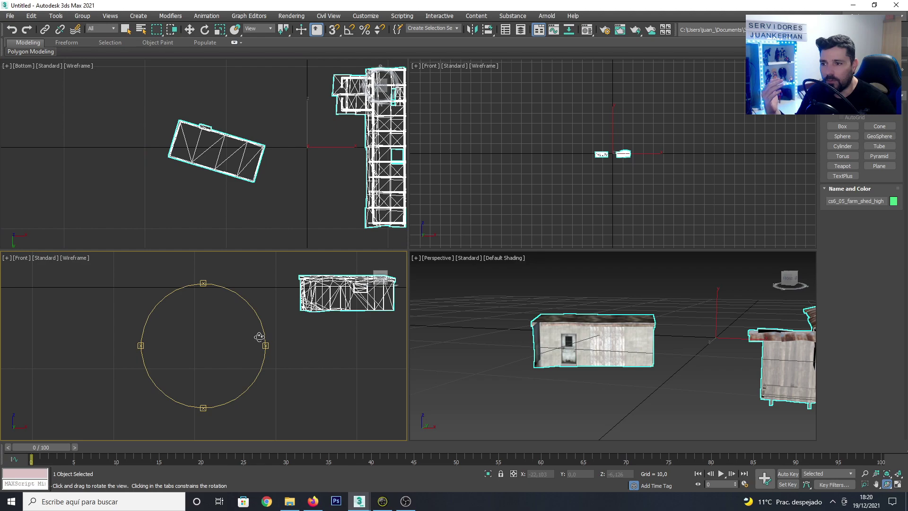
{"action": "left_click_drag", "start_coordinate": [264, 338], "coordinate": [260, 337]}
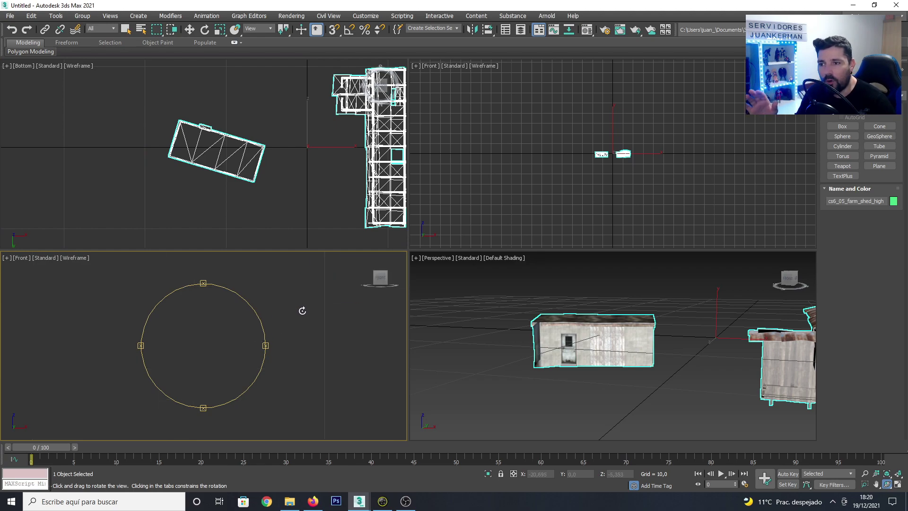
{"action": "left_click_drag", "start_coordinate": [300, 310], "coordinate": [306, 313]}
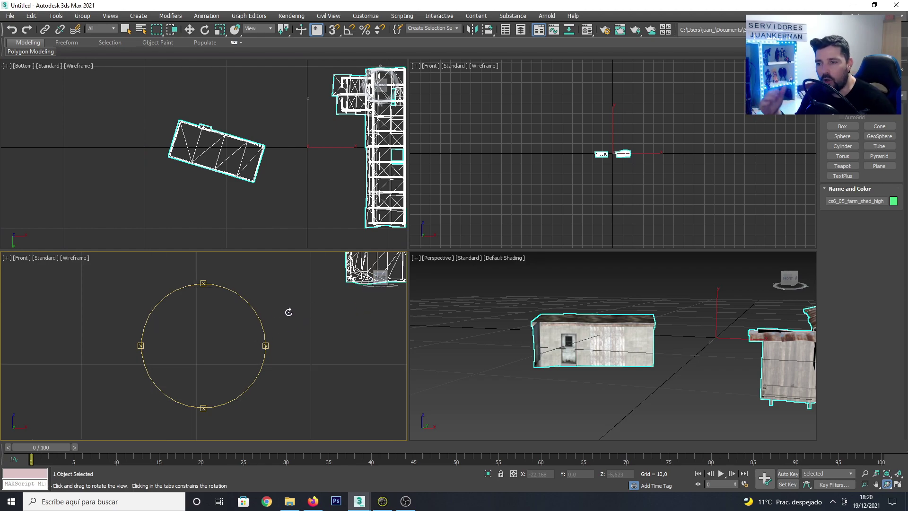
{"action": "left_click", "coordinate": [877, 486]}
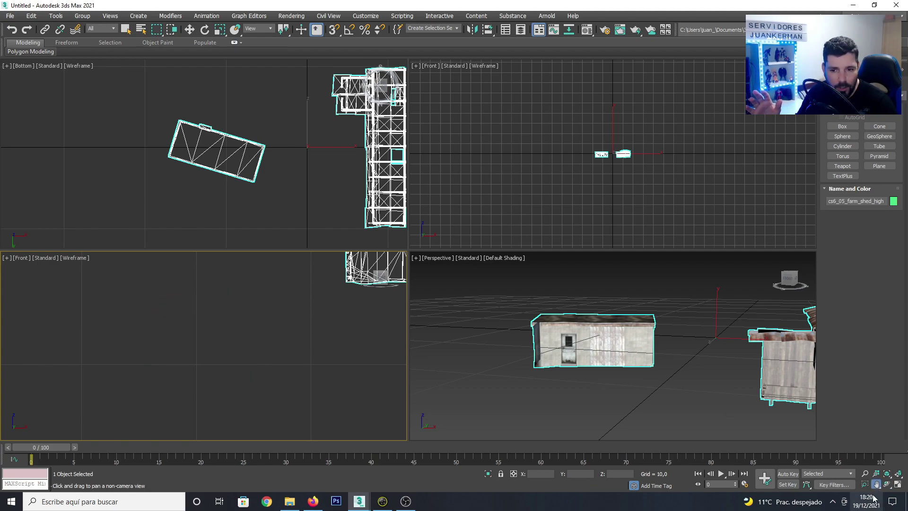
{"action": "left_click_drag", "start_coordinate": [366, 306], "coordinate": [263, 364]}
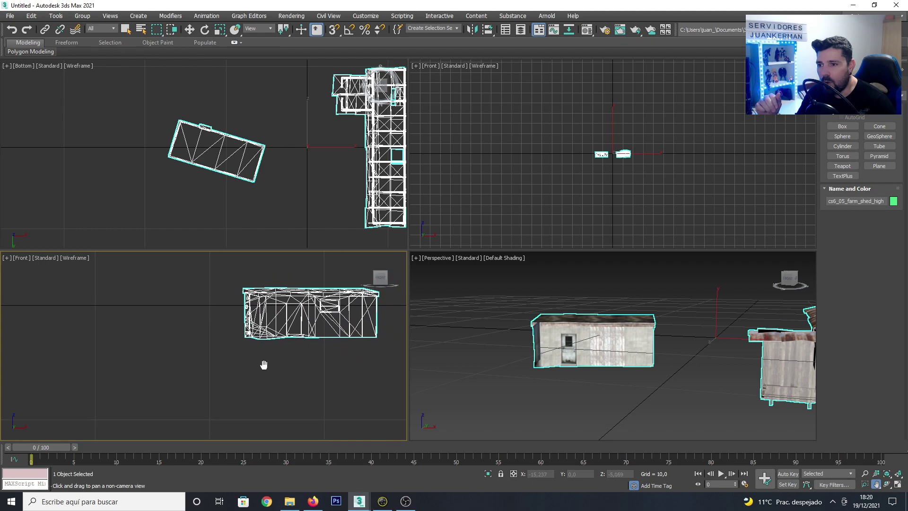
{"action": "left_click_drag", "start_coordinate": [387, 376], "coordinate": [265, 384]}
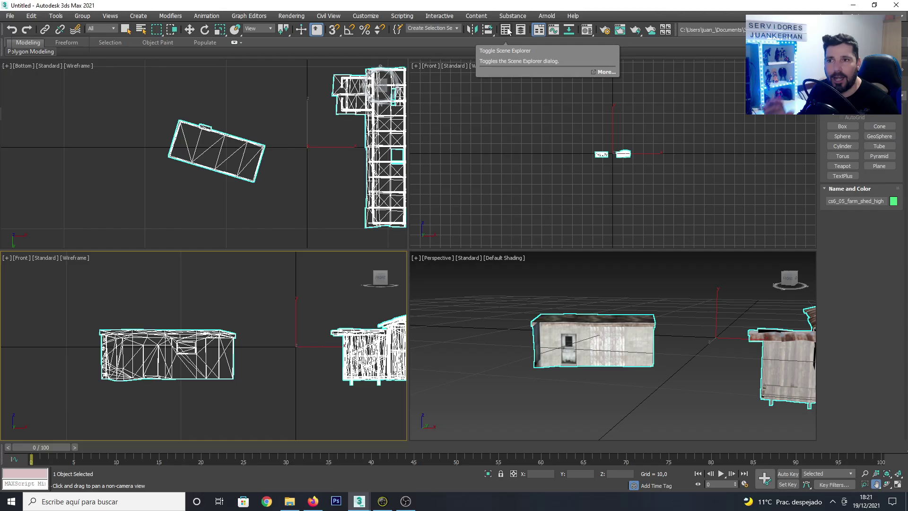
Step: In Scene Explorer, select both shed objects and toggle their visibility, leaving both visible
{"action": "left_click", "coordinate": [364, 60]}
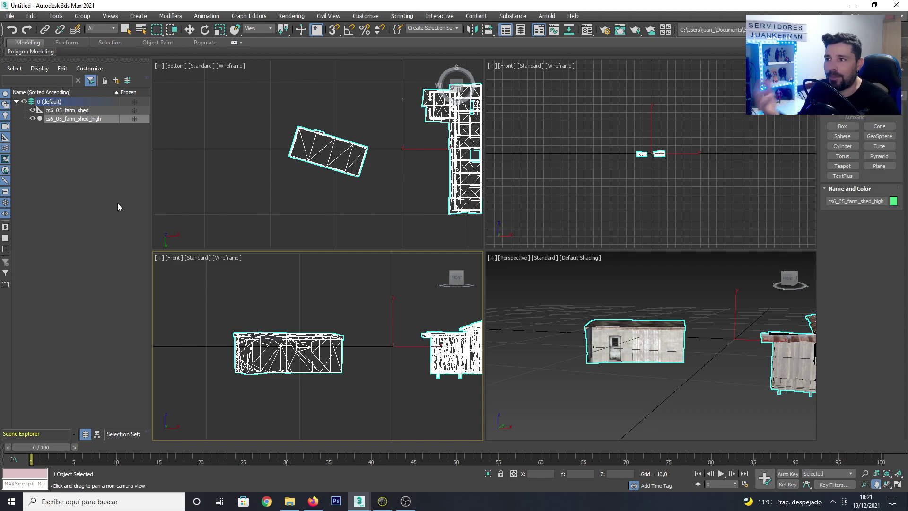
{"action": "left_click", "coordinate": [63, 111]}
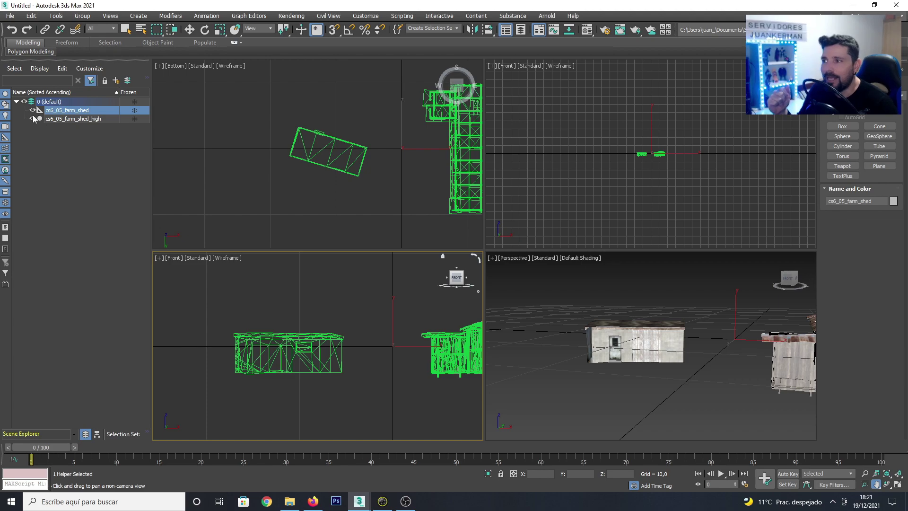
{"action": "left_click", "coordinate": [62, 119]}
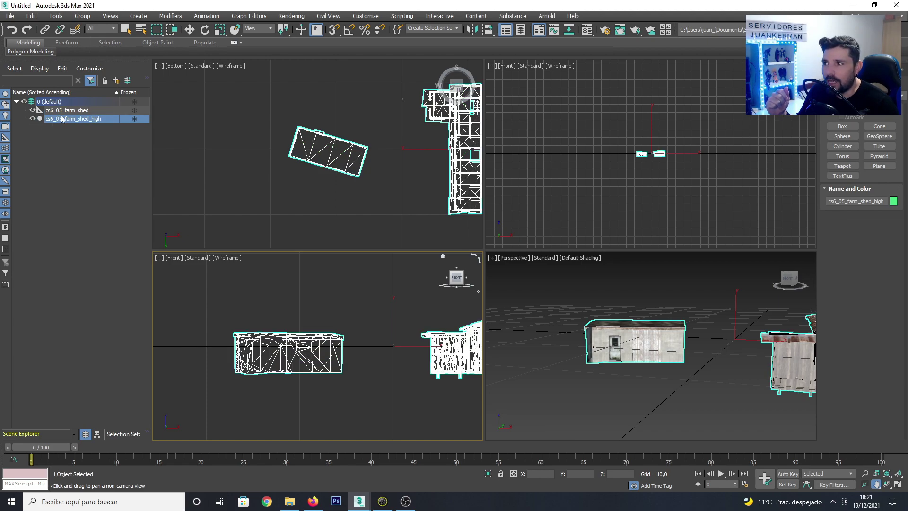
{"action": "left_click", "coordinate": [34, 119]}
{"action": "left_click", "coordinate": [33, 119]}
{"action": "left_click", "coordinate": [33, 119]}
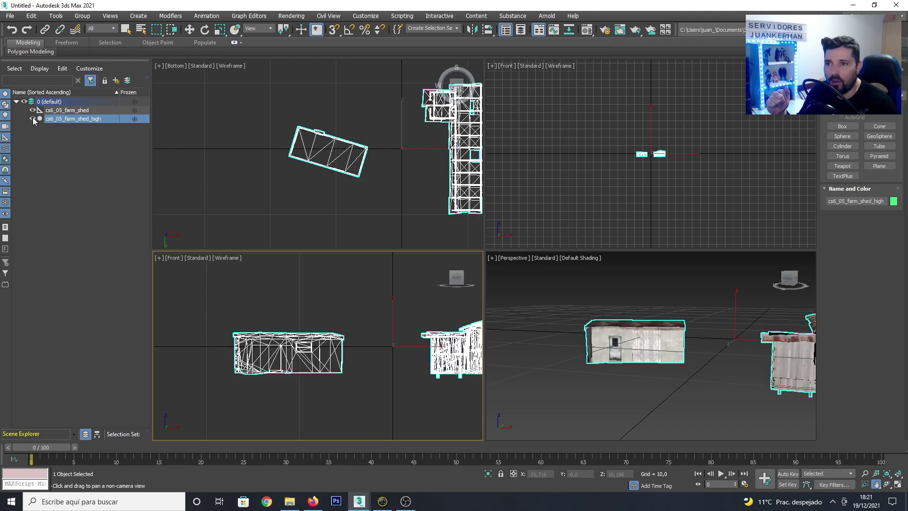
{"action": "left_click", "coordinate": [33, 119]}
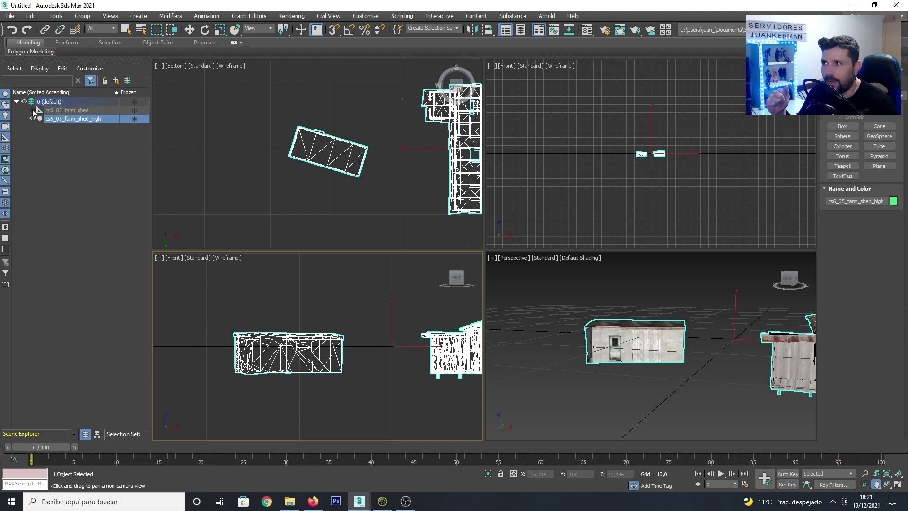
{"action": "left_click", "coordinate": [33, 110]}
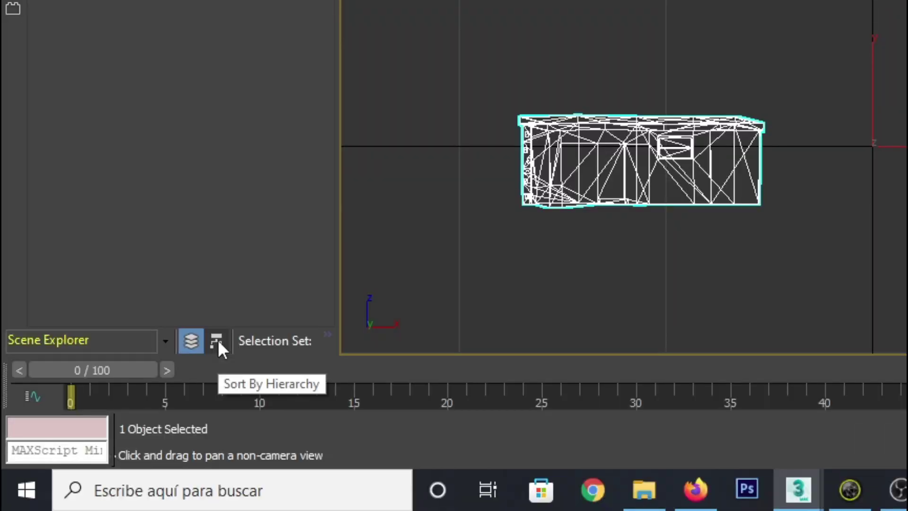
Step: Sort Scene Explorer by hierarchy, reselect cs6_05_farm_shed_high, and toggle Scene Explorer off and on
{"action": "left_click", "coordinate": [218, 339]}
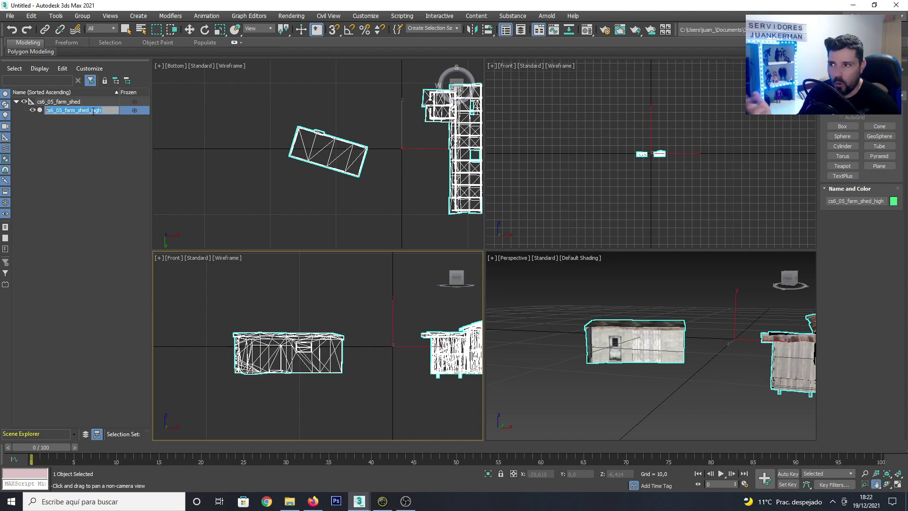
{"action": "left_click", "coordinate": [72, 118]}
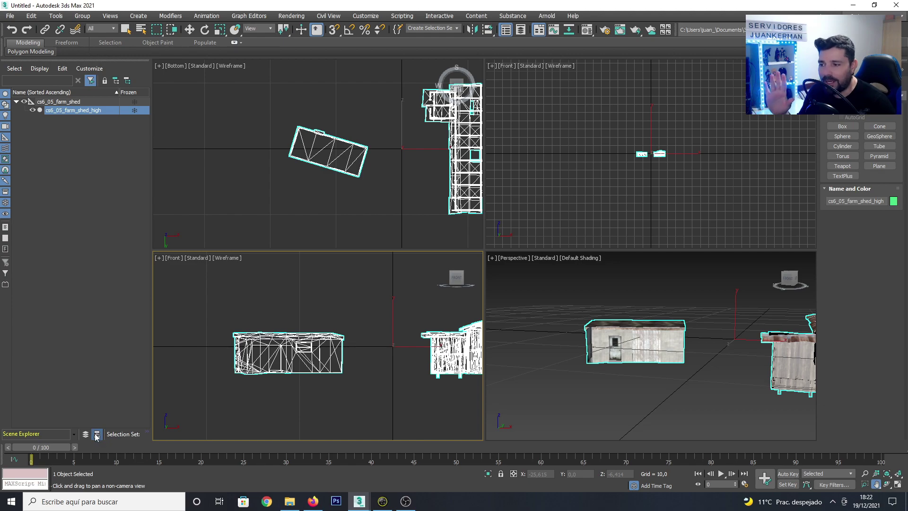
{"action": "left_click", "coordinate": [505, 29]}
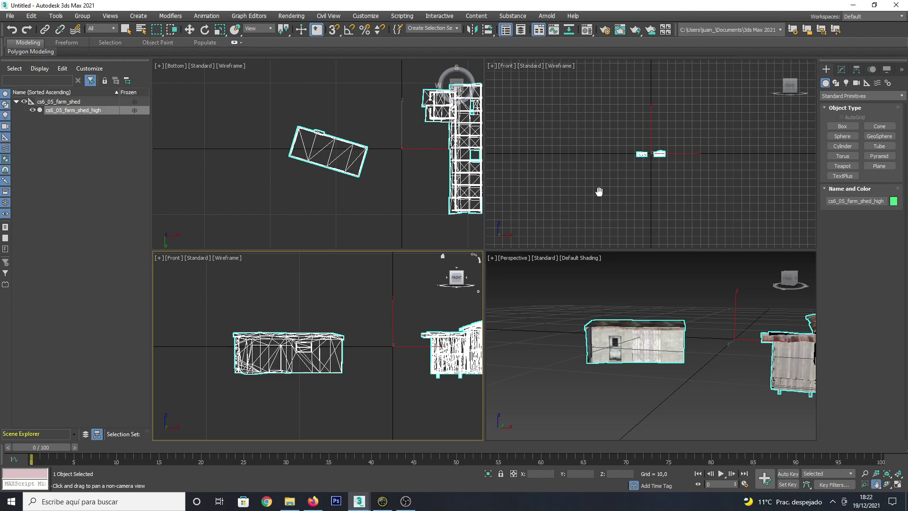
Step: Review cs6_05_farm_shed_high's Game mesh modifier stack, then bring up its Hierarchy pivot settings
{"action": "left_click", "coordinate": [841, 70]}
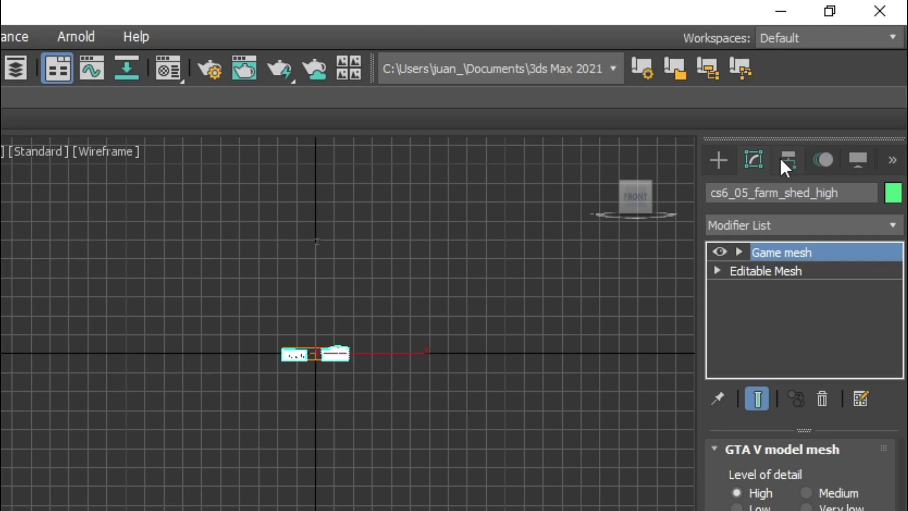
{"action": "left_click", "coordinate": [793, 161]}
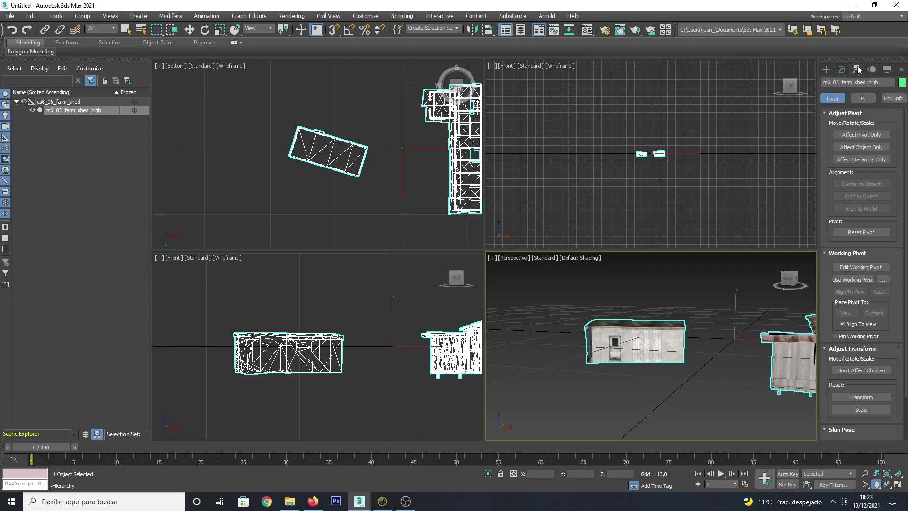
{"action": "left_click", "coordinate": [857, 69]}
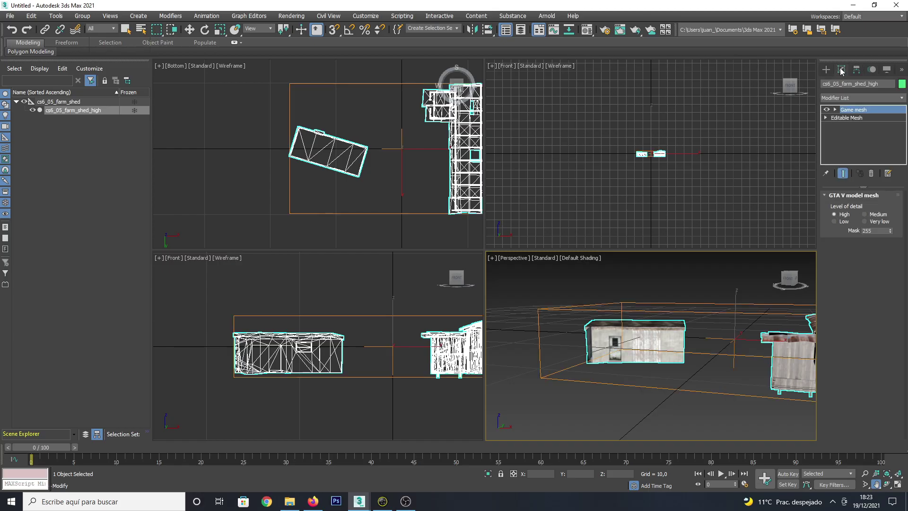
{"action": "left_click", "coordinate": [857, 70]}
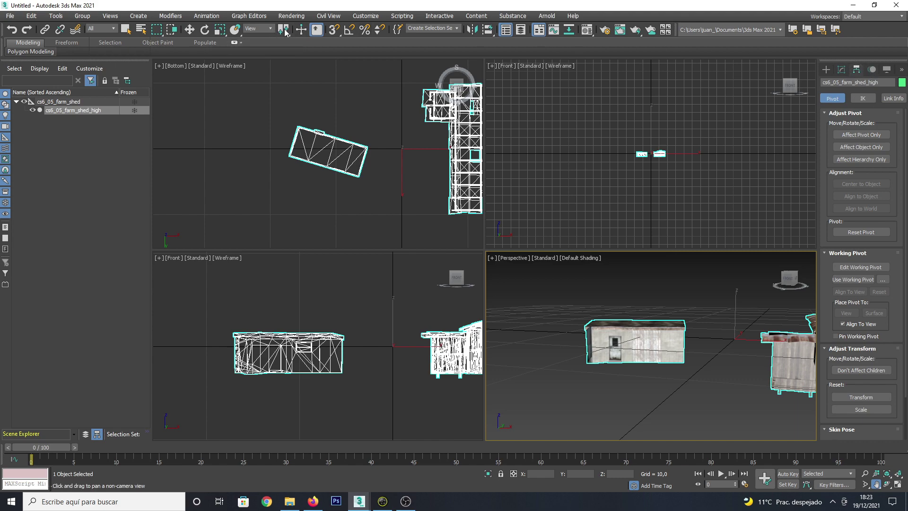
Step: Set the reference coordinate system to Local and enable Affect Pivot Only on the shed
{"action": "left_click", "coordinate": [265, 31]}
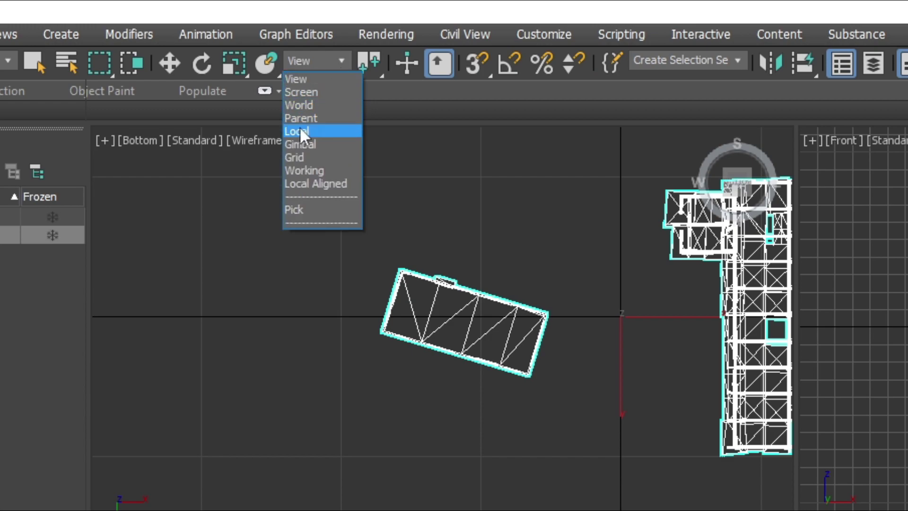
{"action": "left_click", "coordinate": [248, 60]}
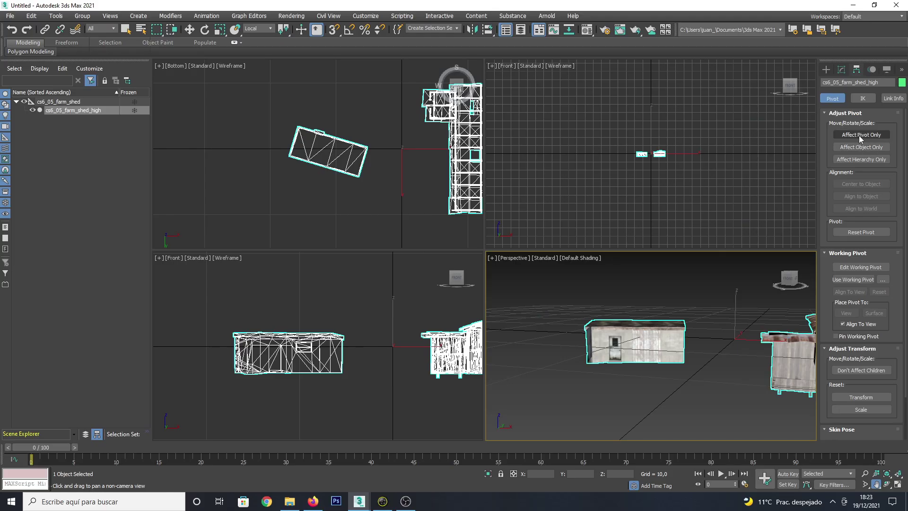
{"action": "left_click", "coordinate": [859, 135]}
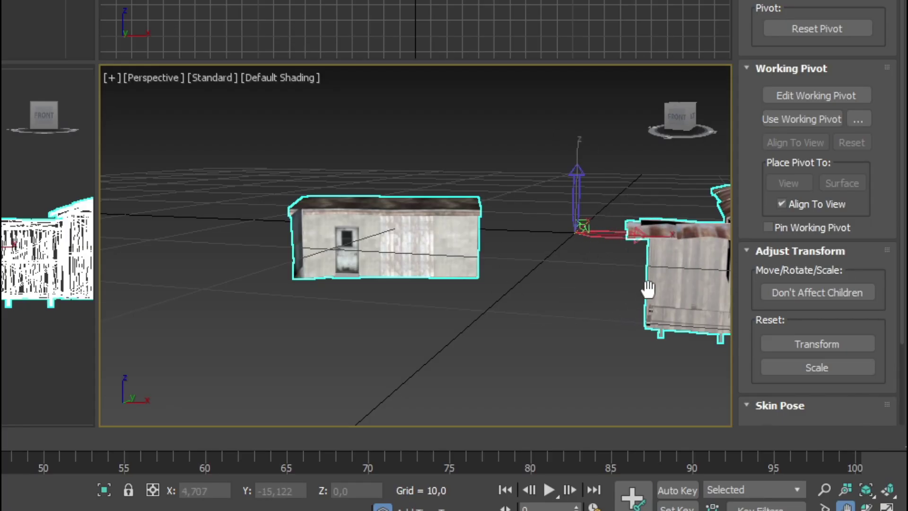
{"action": "mouse_move", "coordinate": [648, 289]}
{"action": "left_mouse_down"}
{"action": "mouse_move", "coordinate": [543, 308]}
{"action": "mouse_move", "coordinate": [432, 203]}
{"action": "mouse_move", "coordinate": [539, 303]}
{"action": "mouse_move", "coordinate": [663, 270]}
{"action": "left_mouse_up"}
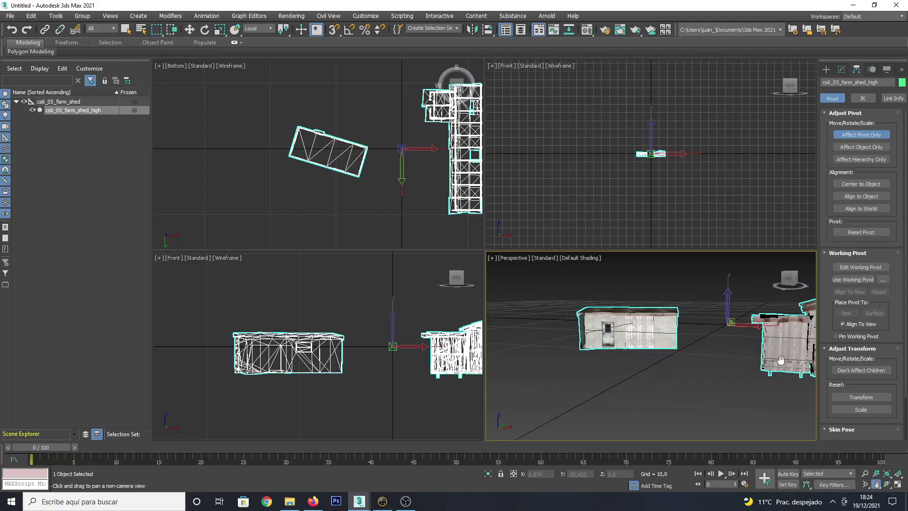
{"action": "mouse_move", "coordinate": [780, 360]}
{"action": "left_mouse_down"}
{"action": "mouse_move", "coordinate": [787, 369]}
{"action": "mouse_move", "coordinate": [771, 360]}
{"action": "left_mouse_up"}
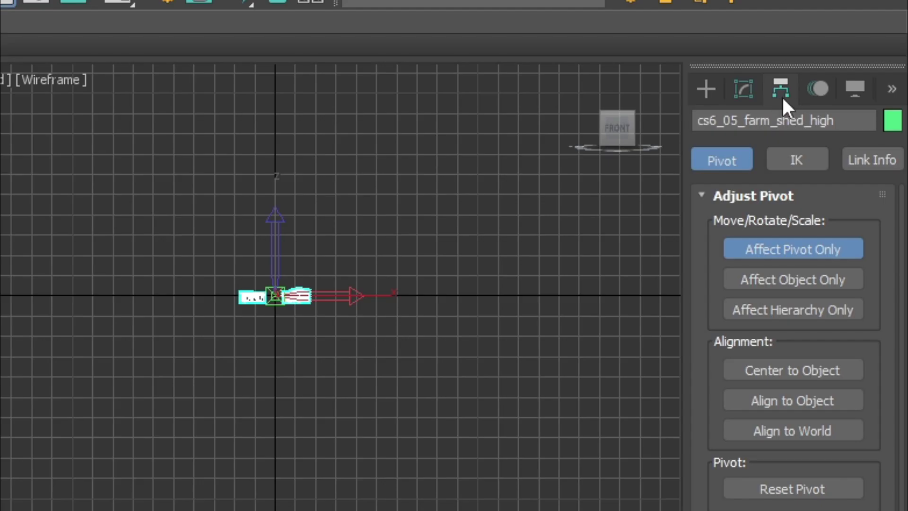
Step: Confirm the Local coordinate system and activate Select and Rotate for the shed's pivot
{"action": "left_click", "coordinate": [780, 251]}
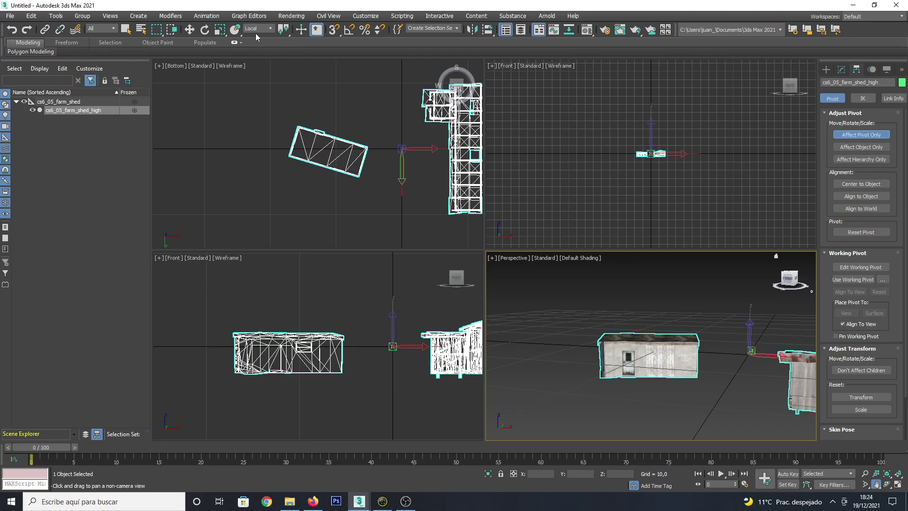
{"action": "left_click", "coordinate": [255, 29]}
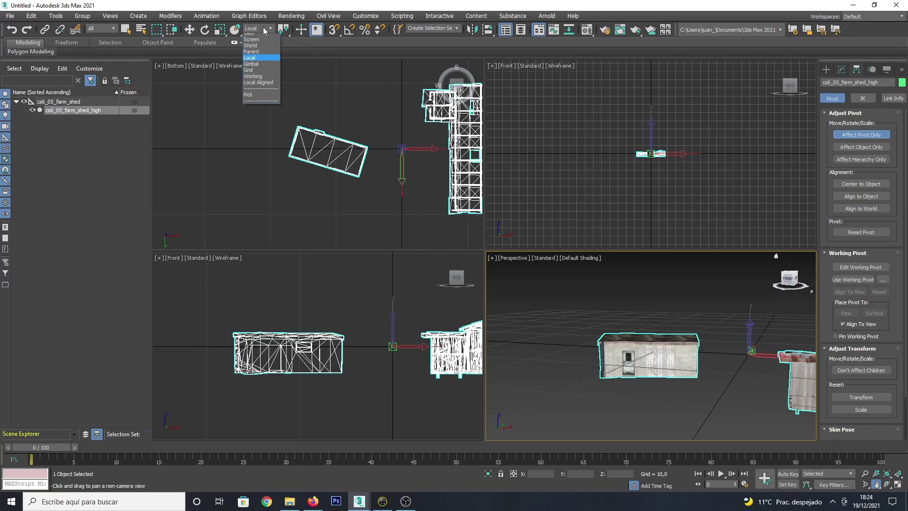
{"action": "left_click", "coordinate": [244, 63]}
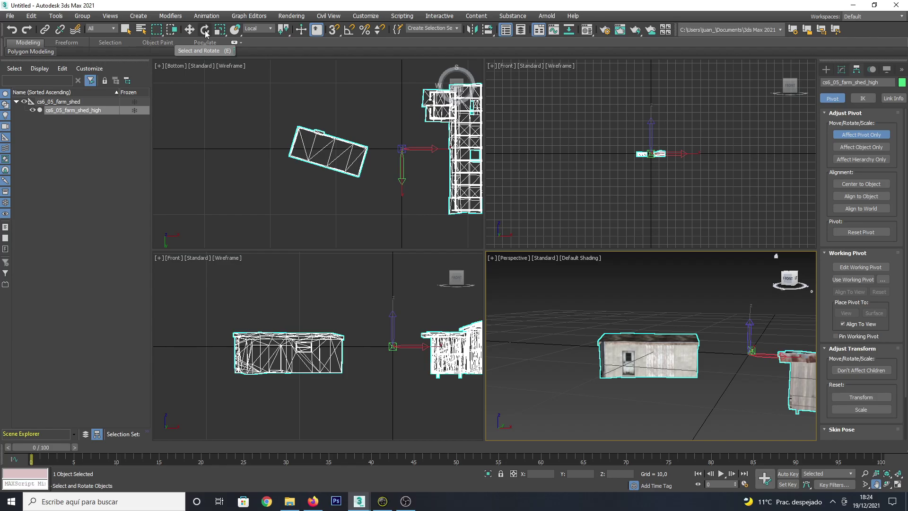
{"action": "left_click", "coordinate": [204, 30]}
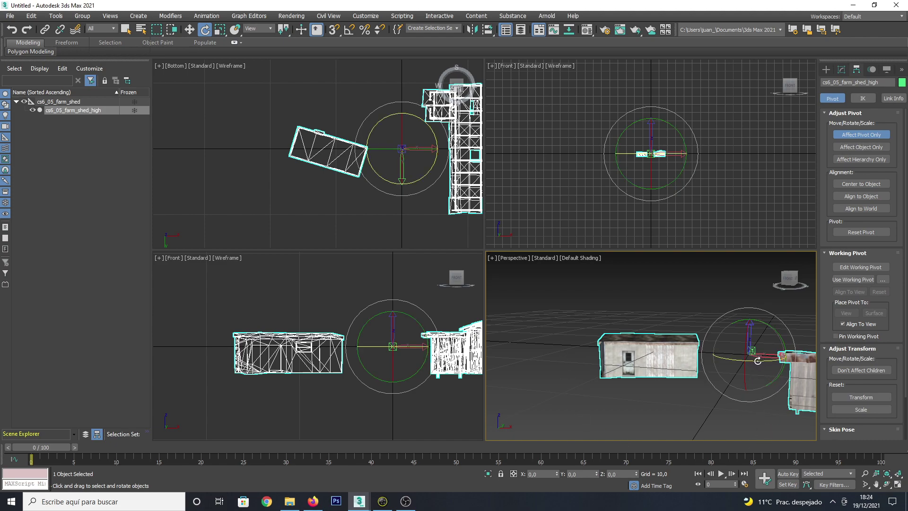
Step: Rotate only the shed's pivot about Z to roughly -173.4°
{"action": "left_click_drag", "start_coordinate": [757, 361], "coordinate": [585, 354]}
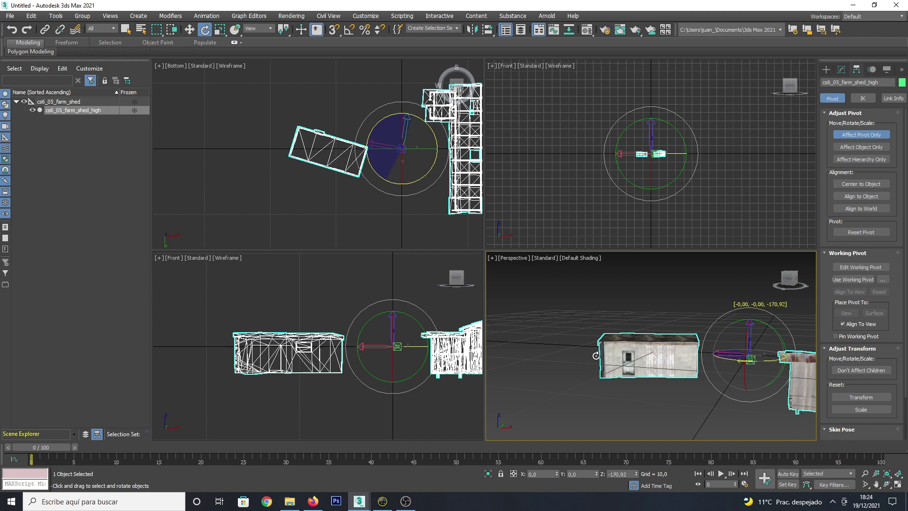
{"action": "left_click_drag", "start_coordinate": [585, 354], "coordinate": [594, 356]}
{"action": "left_click_drag", "start_coordinate": [594, 355], "coordinate": [593, 355]}
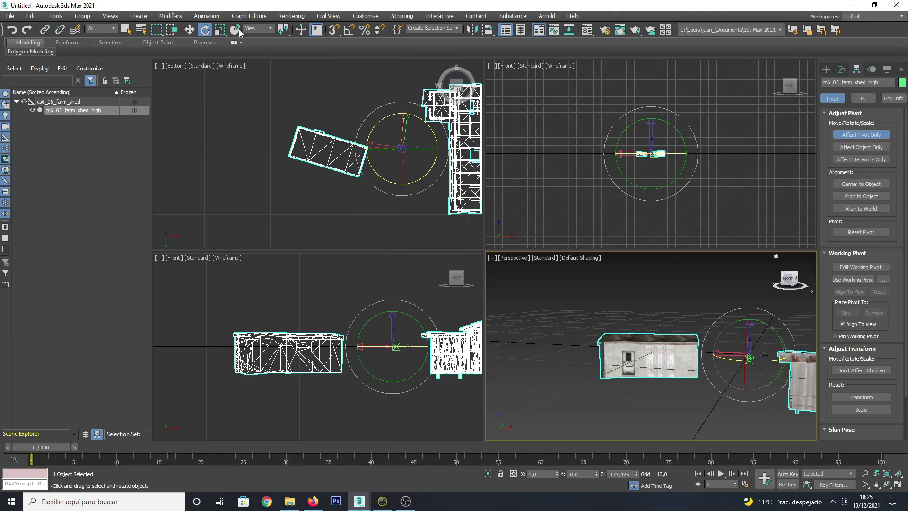
Step: With Local coordinates and Affect Object Only, rotate the shed -17.5° on Z to square it
{"action": "left_click", "coordinate": [260, 28]}
{"action": "left_click", "coordinate": [251, 61]}
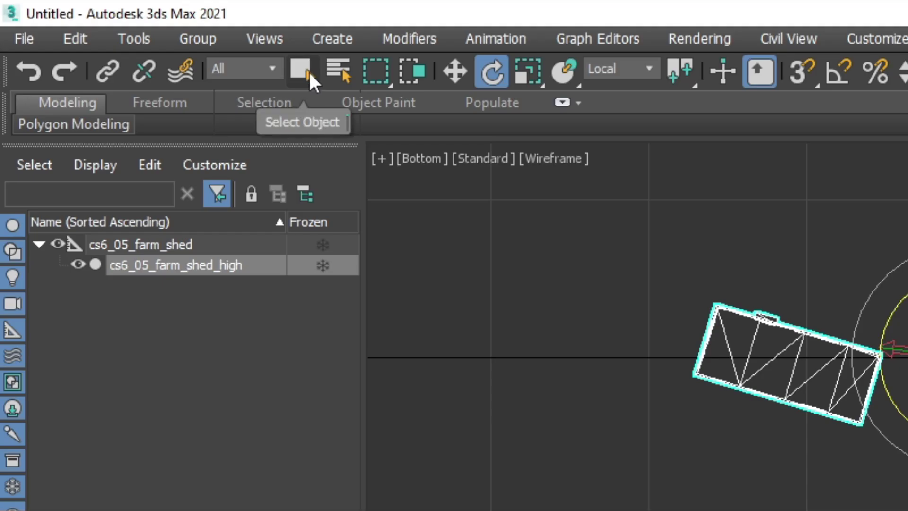
{"action": "left_click", "coordinate": [126, 29]}
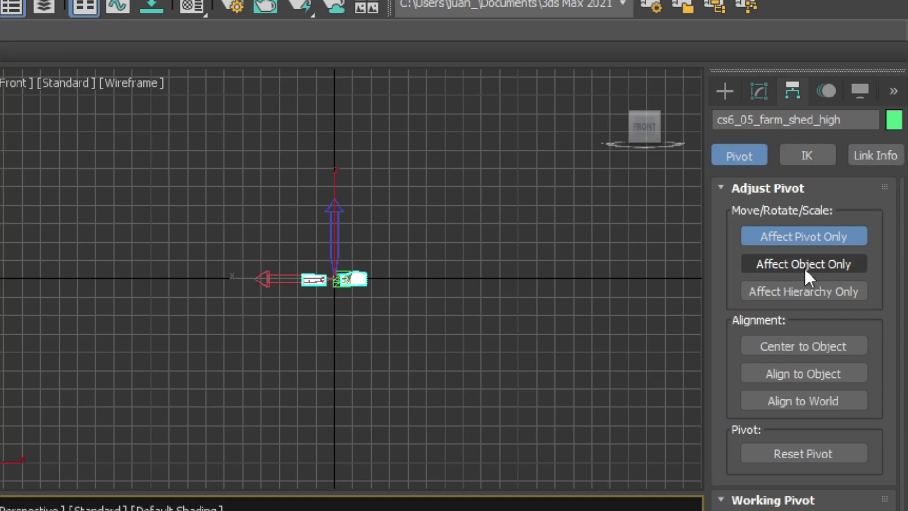
{"action": "left_click", "coordinate": [804, 268]}
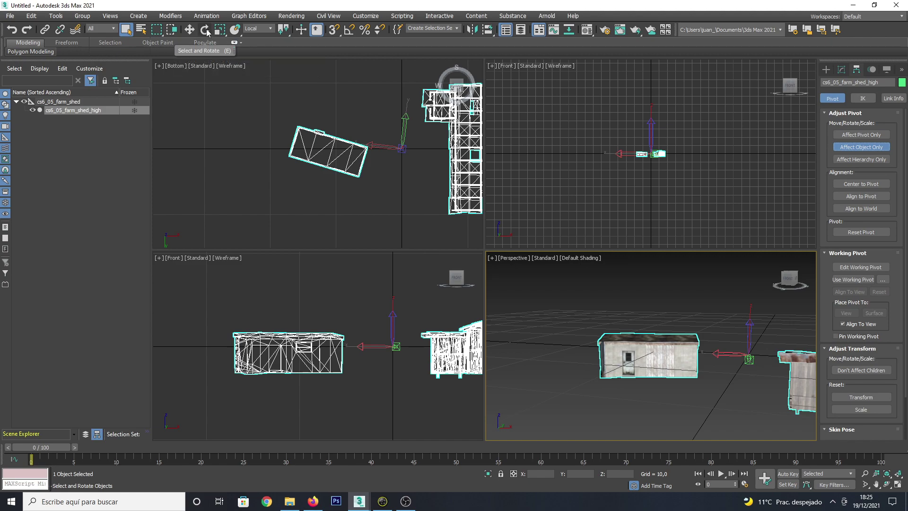
{"action": "left_click", "coordinate": [206, 30]}
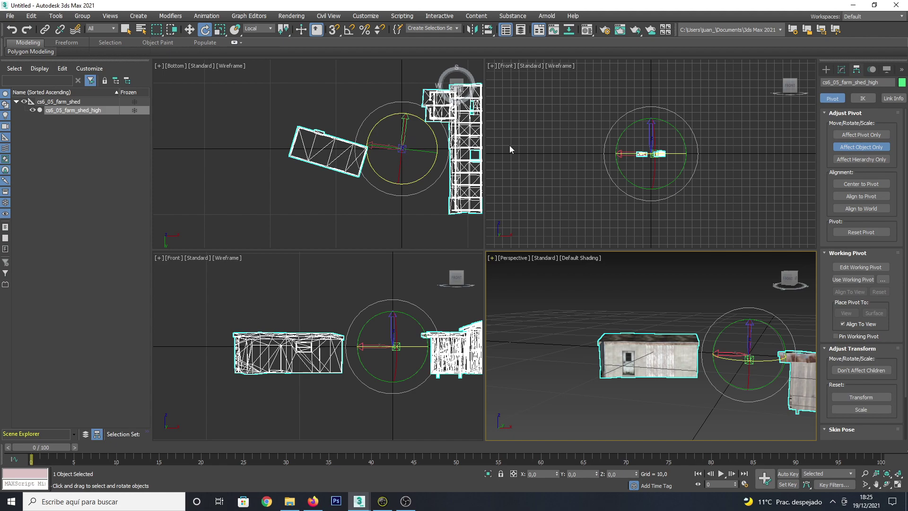
{"action": "left_click_drag", "start_coordinate": [759, 364], "coordinate": [743, 361]}
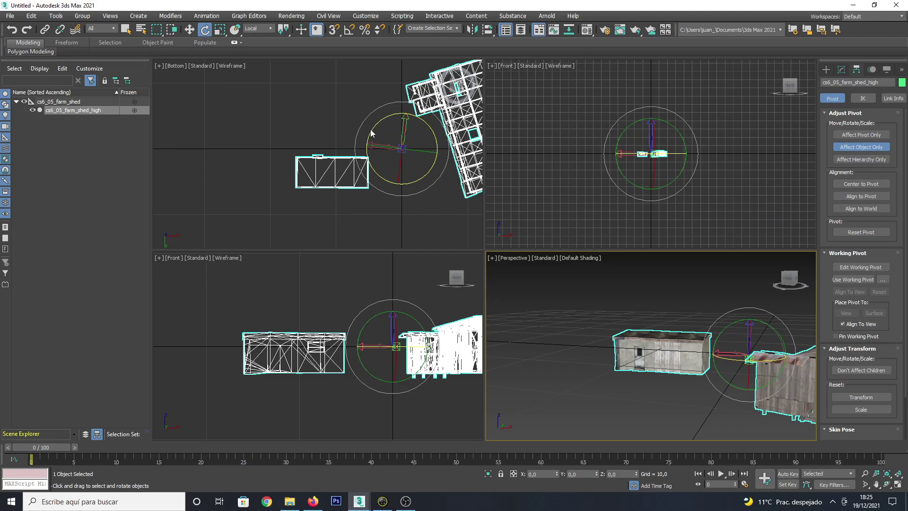
Step: In the Bottom viewport, re-enable Affect Pivot Only and turn the pivot to about -15.2° on Z
{"action": "left_click", "coordinate": [372, 133]}
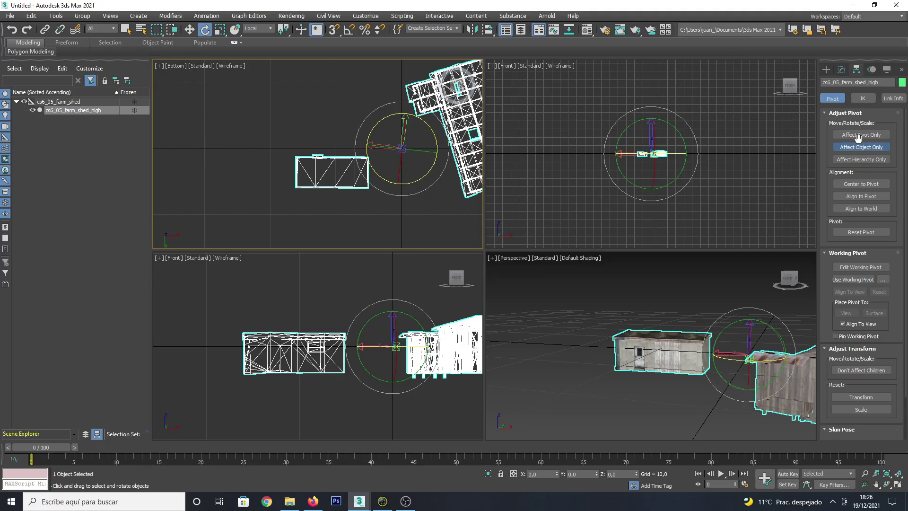
{"action": "left_click", "coordinate": [857, 136]}
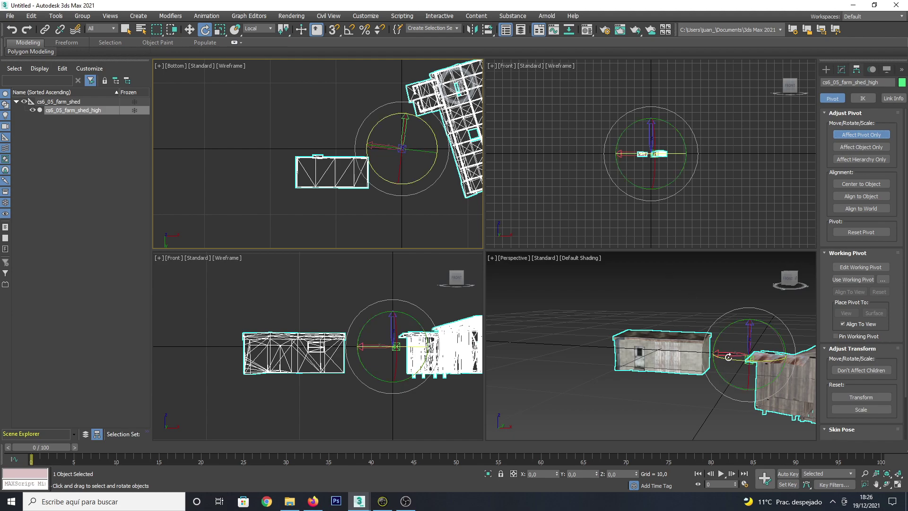
{"action": "left_click_drag", "start_coordinate": [727, 357], "coordinate": [712, 349]}
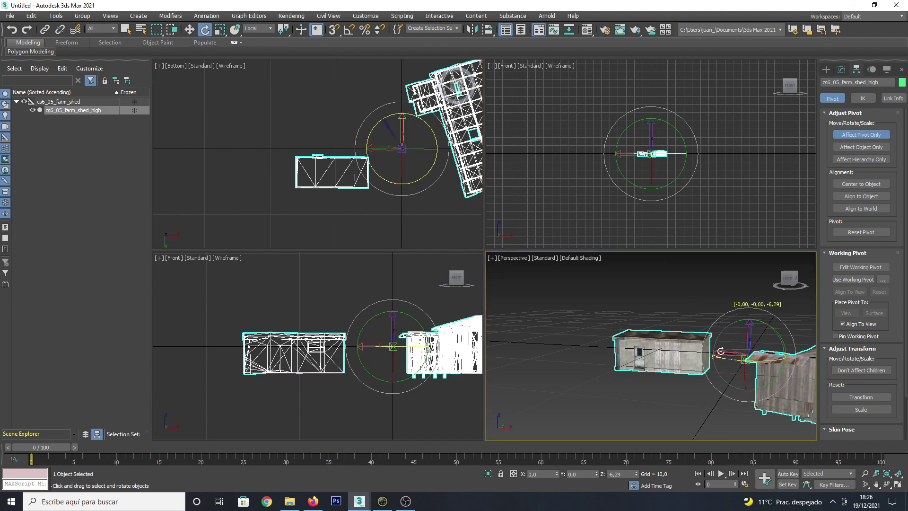
{"action": "left_click_drag", "start_coordinate": [711, 349], "coordinate": [721, 350]}
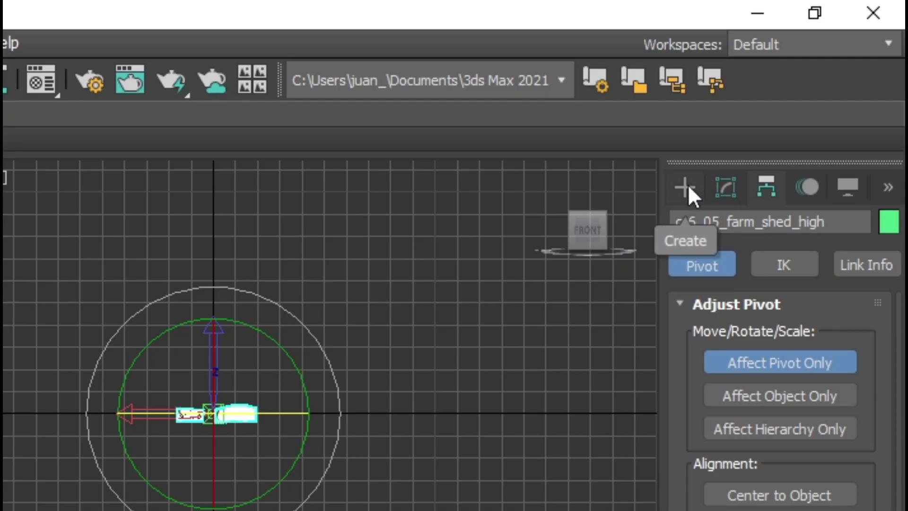
Step: Arm the Line tool from the Create panel's Shapes > Splines category
{"action": "left_click", "coordinate": [687, 185]}
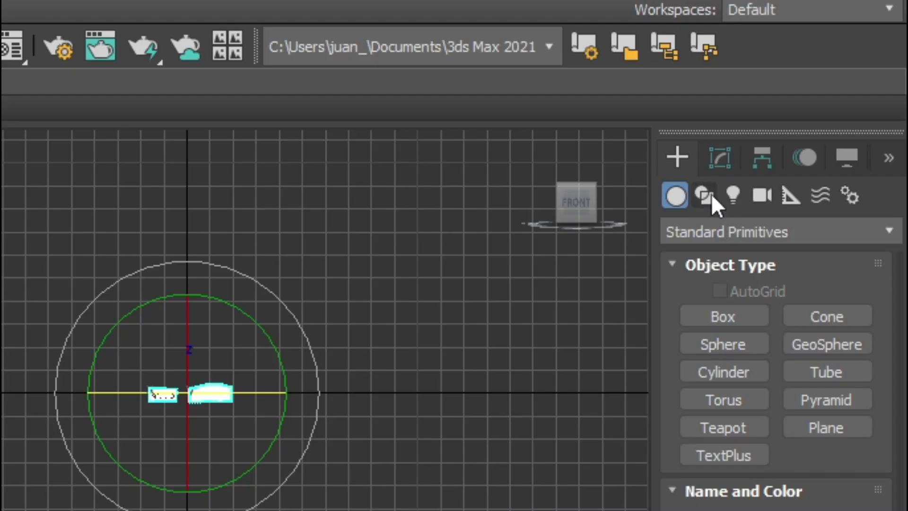
{"action": "left_click", "coordinate": [704, 194]}
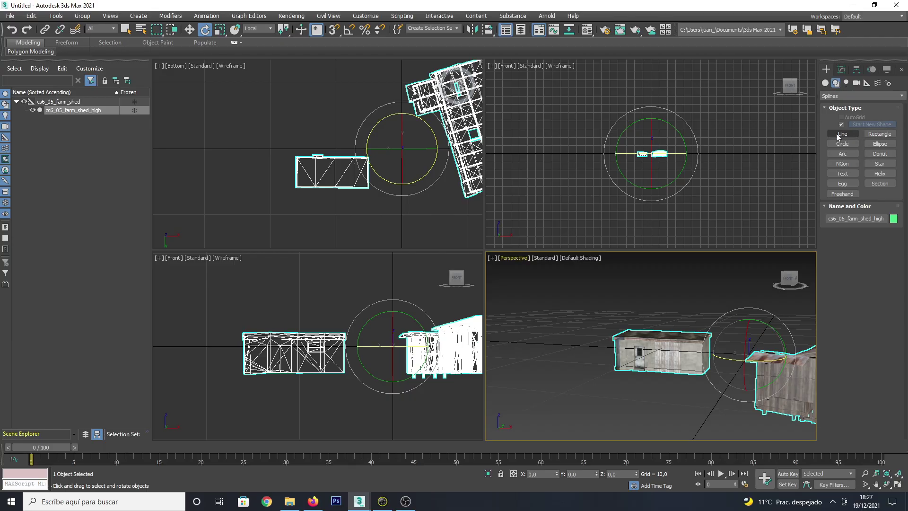
{"action": "left_click", "coordinate": [838, 134]}
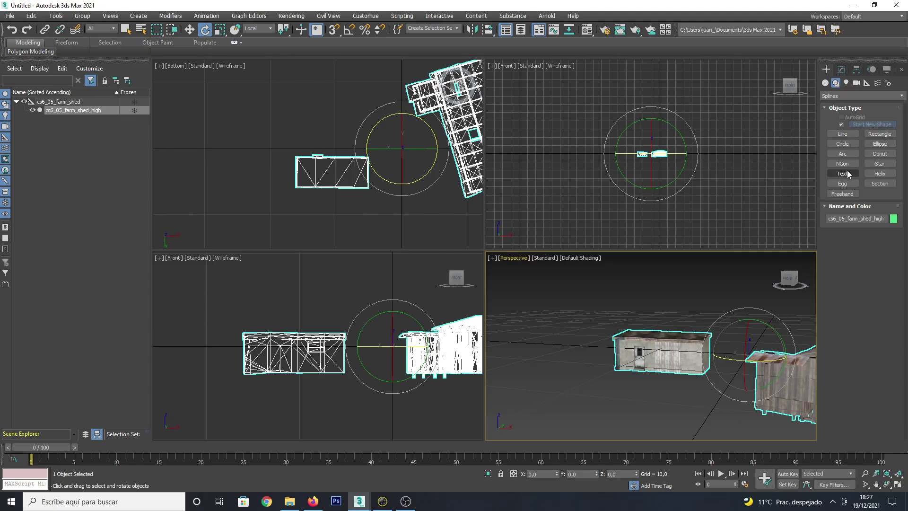
{"action": "left_click", "coordinate": [826, 83]}
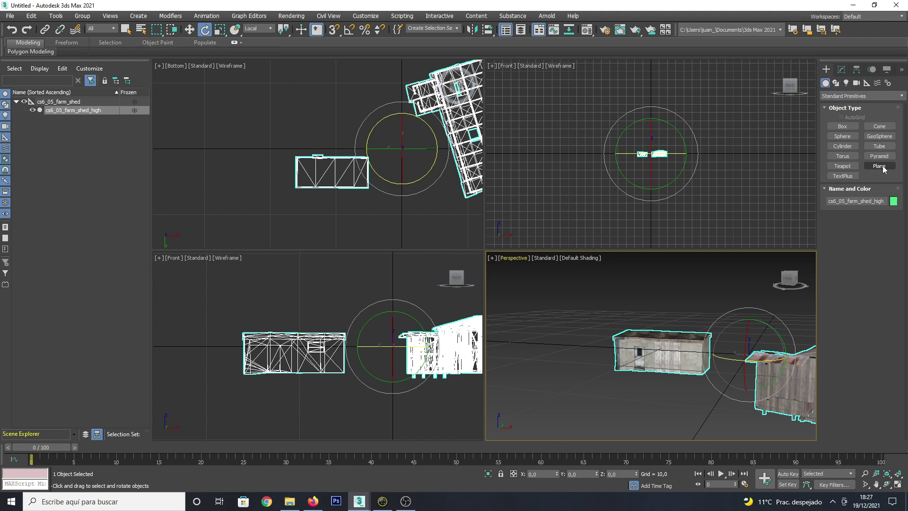
{"action": "left_click", "coordinate": [835, 83]}
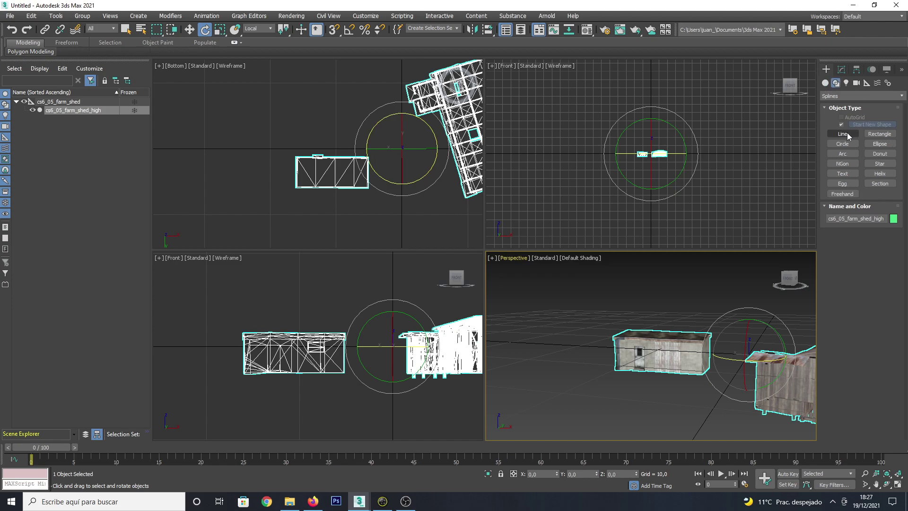
{"action": "left_click", "coordinate": [847, 134]}
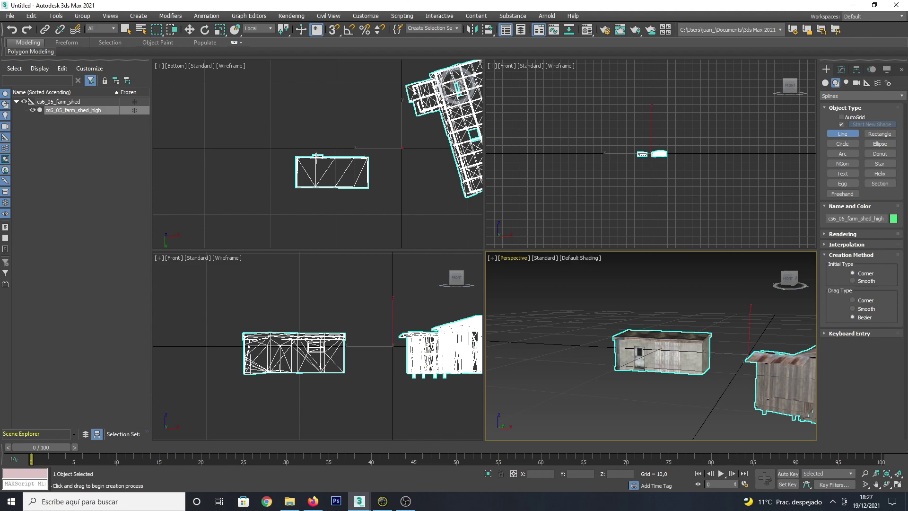
Step: Zoom the Bottom view and draw a first line down the shed's inner left edge
{"action": "scroll", "coordinate": [317, 158], "scroll_direction": "up", "scroll_amount": 3}
{"action": "scroll", "coordinate": [318, 159], "scroll_direction": "down", "scroll_amount": 3}
{"action": "scroll", "coordinate": [320, 160], "scroll_direction": "up", "scroll_amount": 3}
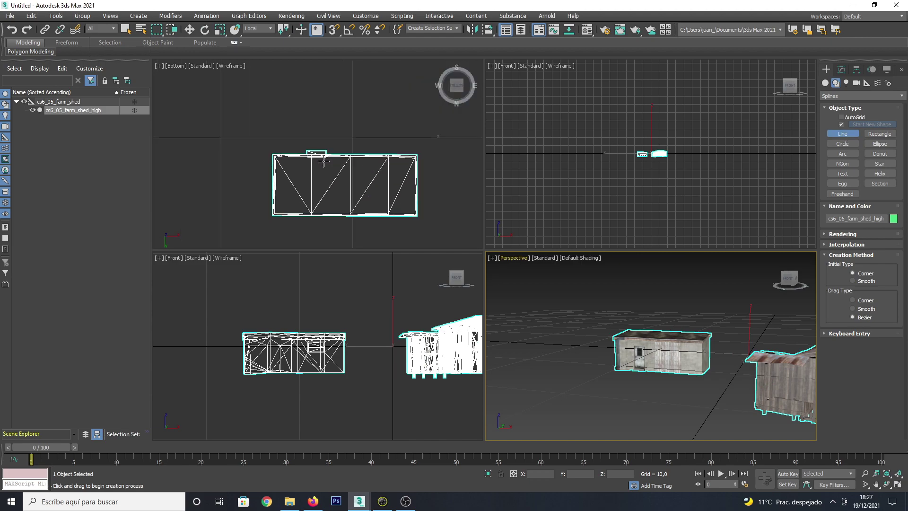
{"action": "scroll", "coordinate": [324, 161], "scroll_direction": "down", "scroll_amount": 1}
{"action": "scroll", "coordinate": [324, 162], "scroll_direction": "up", "scroll_amount": 2}
{"action": "left_click", "coordinate": [279, 158]}
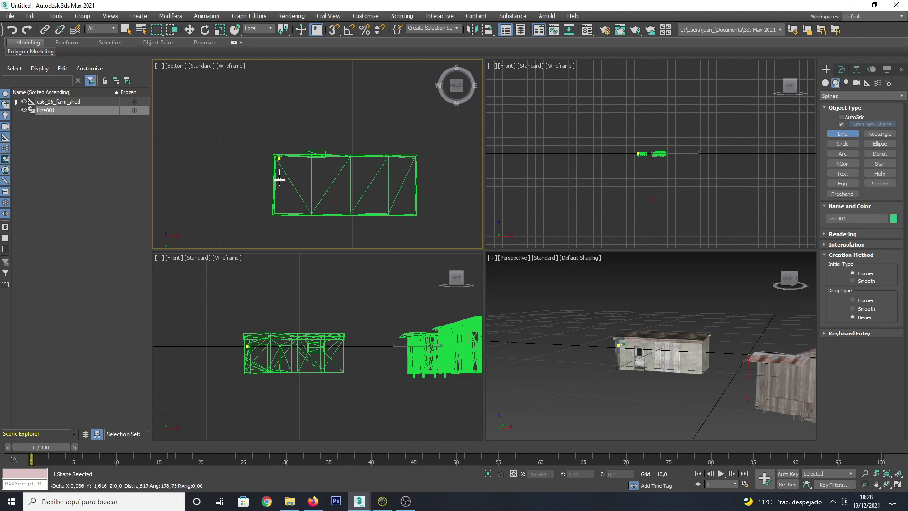
{"action": "left_click", "coordinate": [280, 181]}
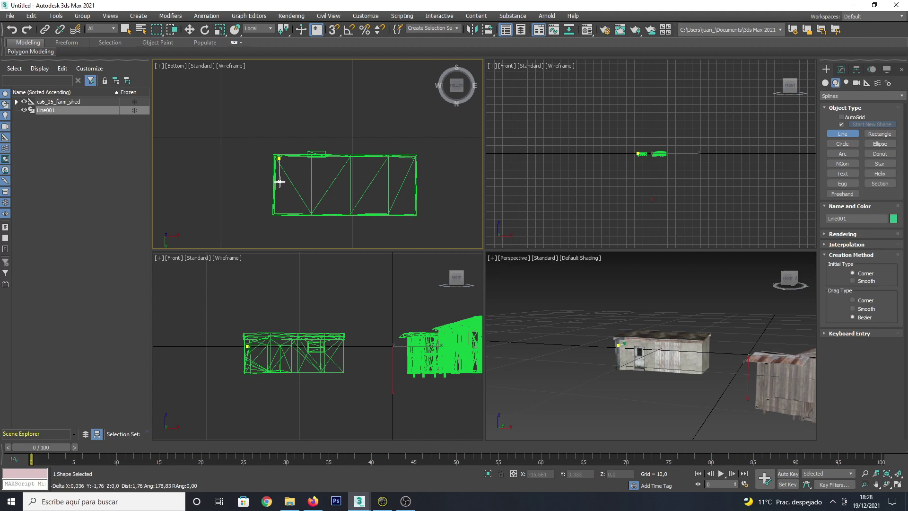
{"action": "left_click", "coordinate": [279, 208]}
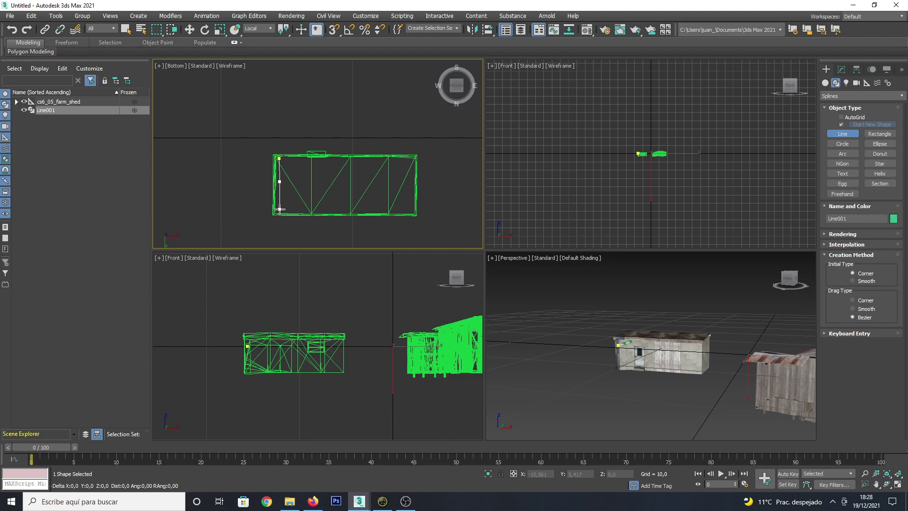
{"action": "right_click", "coordinate": [280, 209]}
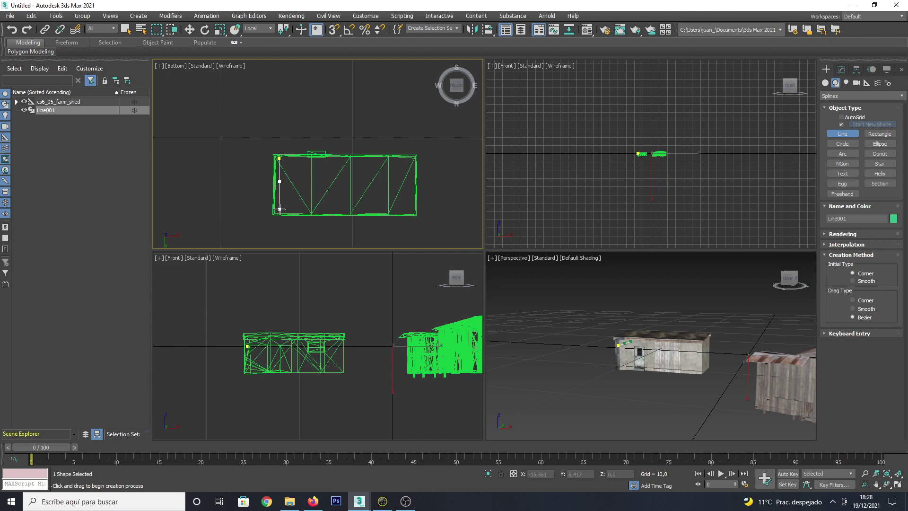
Step: Trace the shed floor's bottom, right and top edges back to the start, closing Line001
{"action": "left_click", "coordinate": [279, 209]}
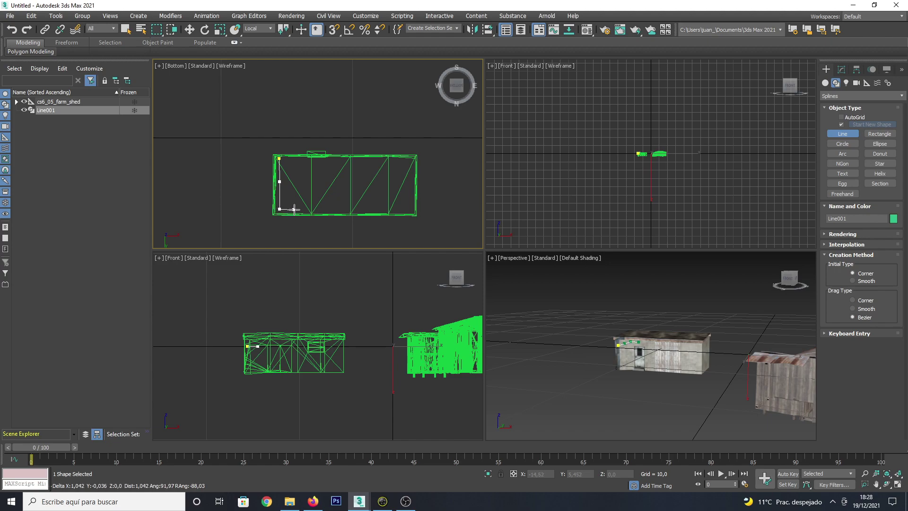
{"action": "left_click", "coordinate": [347, 208]}
{"action": "left_click", "coordinate": [410, 209]}
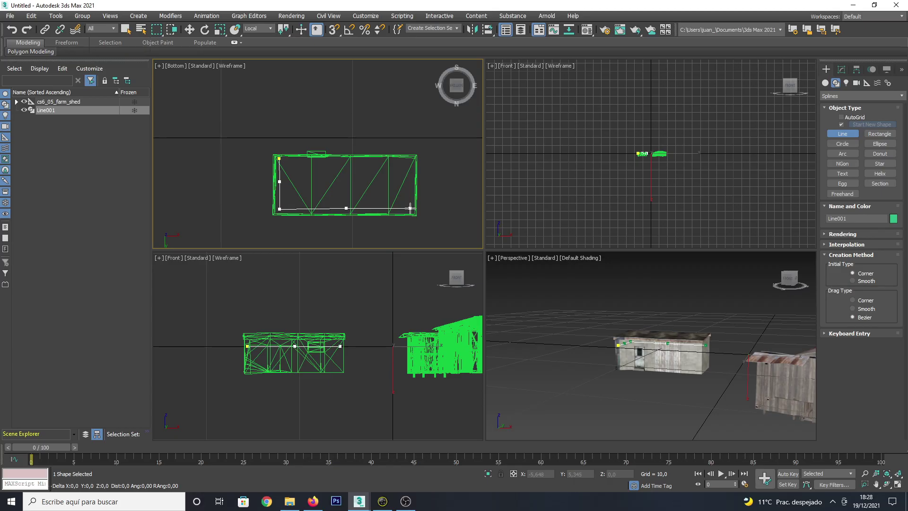
{"action": "left_click", "coordinate": [409, 183]}
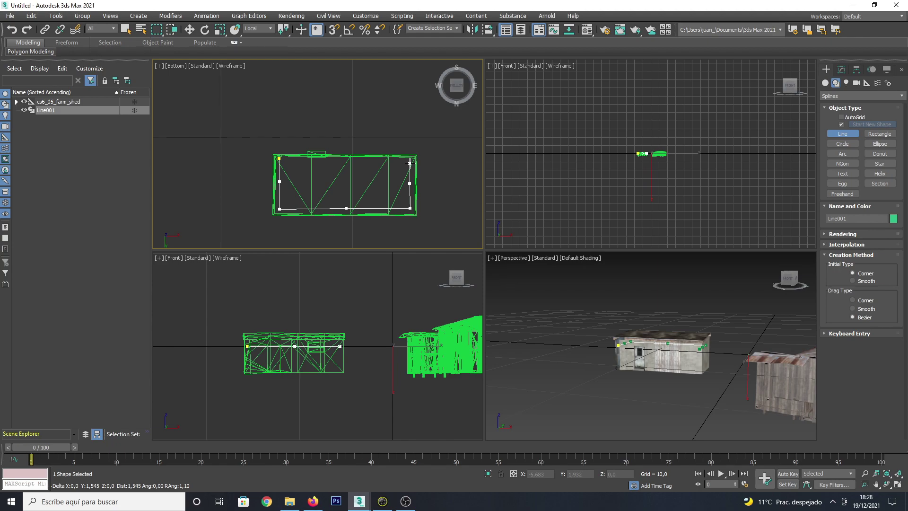
{"action": "left_click", "coordinate": [409, 163]}
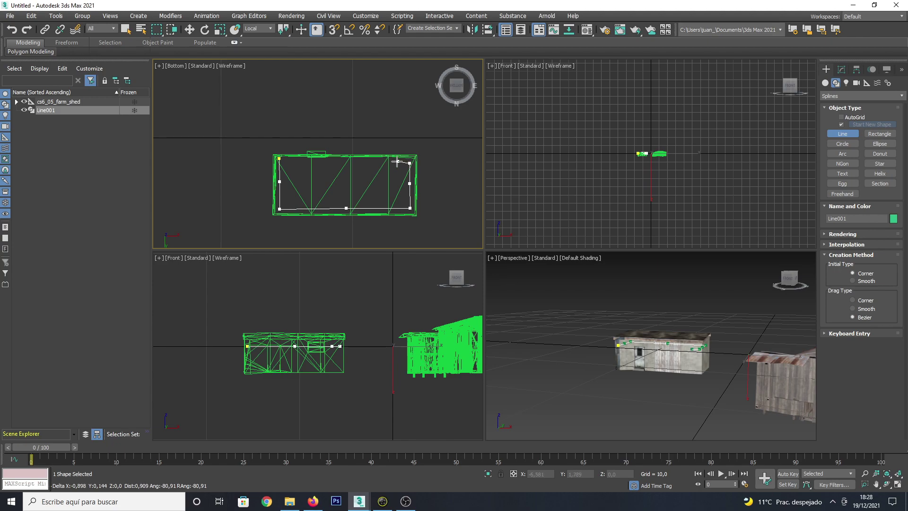
{"action": "left_click", "coordinate": [340, 163]}
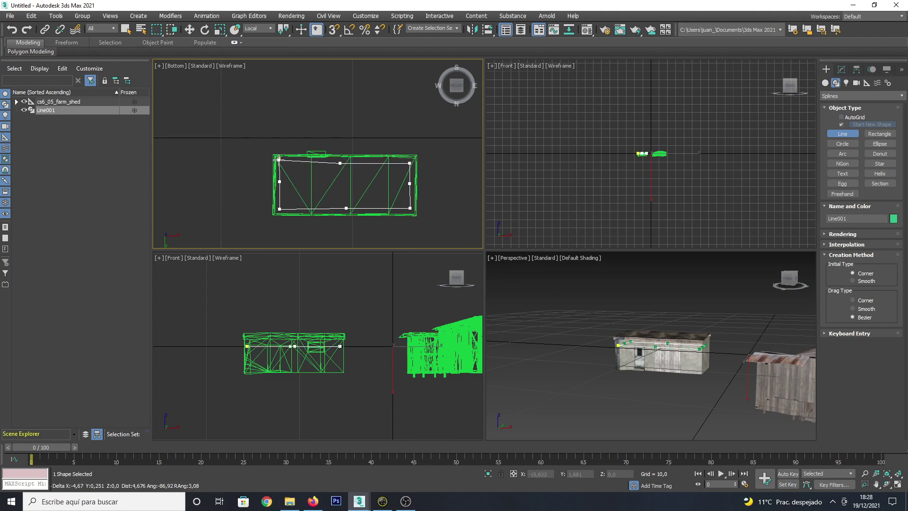
{"action": "left_click", "coordinate": [279, 158]}
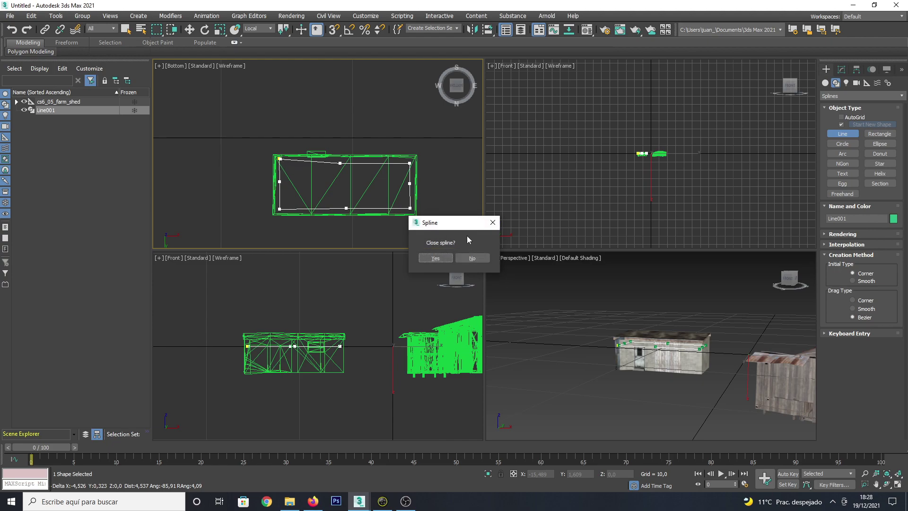
{"action": "left_click", "coordinate": [440, 258]}
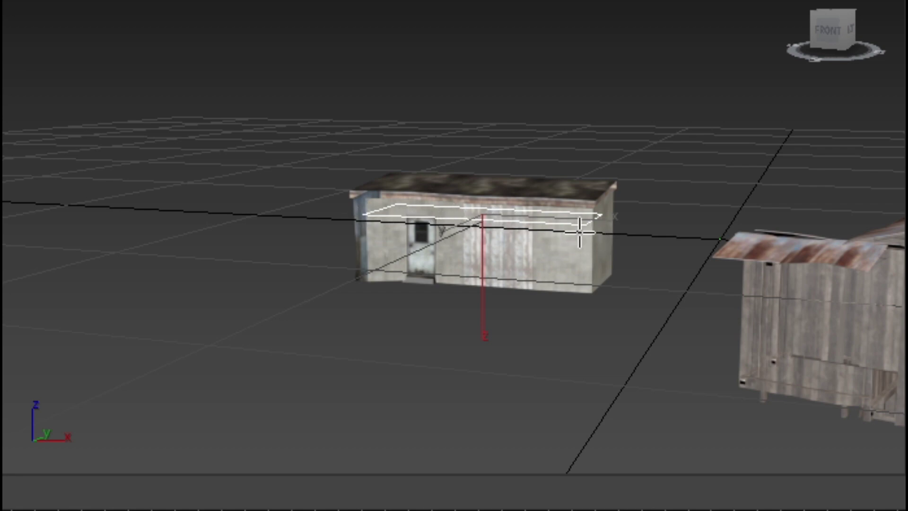
Step: With Select and Move on, inspect Line001 in Modify, then select cs6_05_farm_shed_high
{"action": "scroll", "coordinate": [692, 356], "scroll_direction": "up", "scroll_amount": 4}
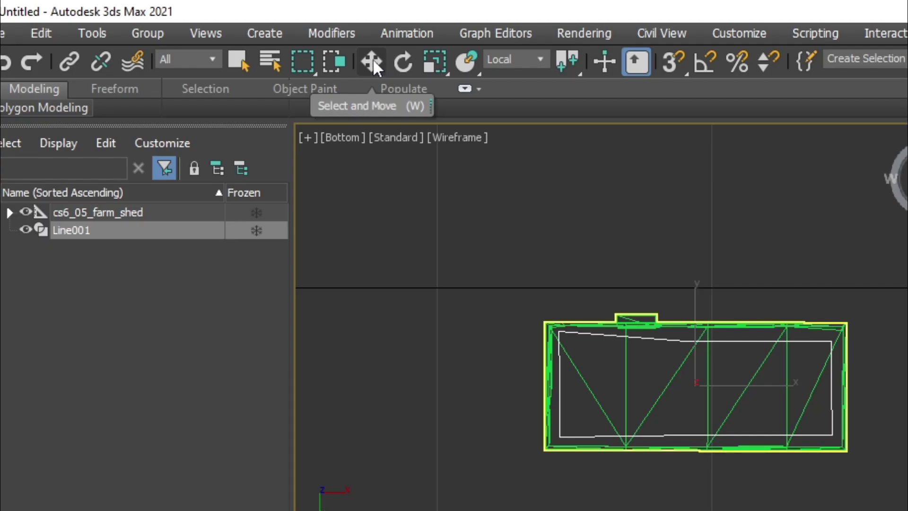
{"action": "left_click", "coordinate": [373, 60]}
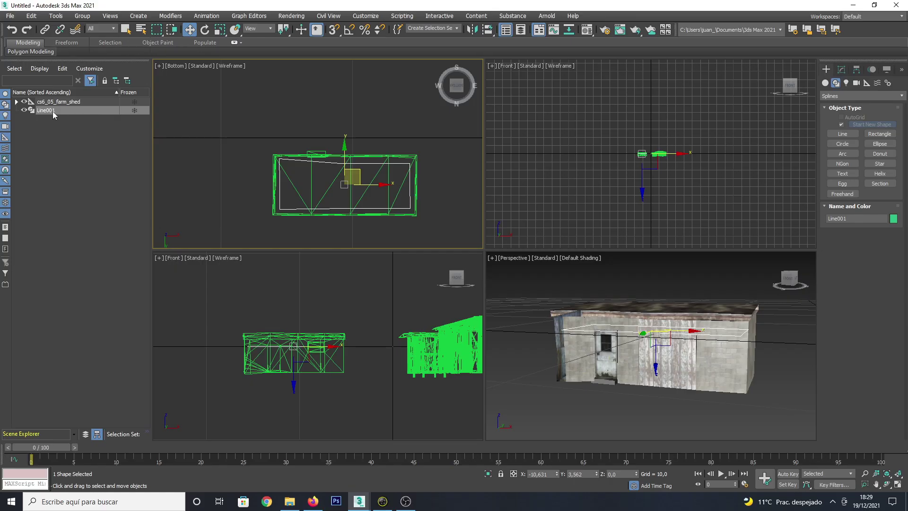
{"action": "double_click", "coordinate": [48, 110]}
{"action": "key", "text": "Return"}
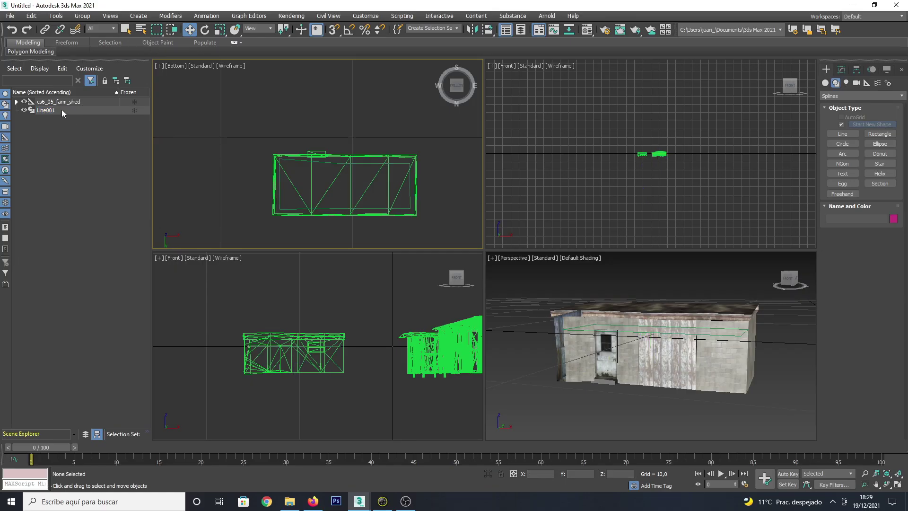
{"action": "left_click", "coordinate": [843, 70]}
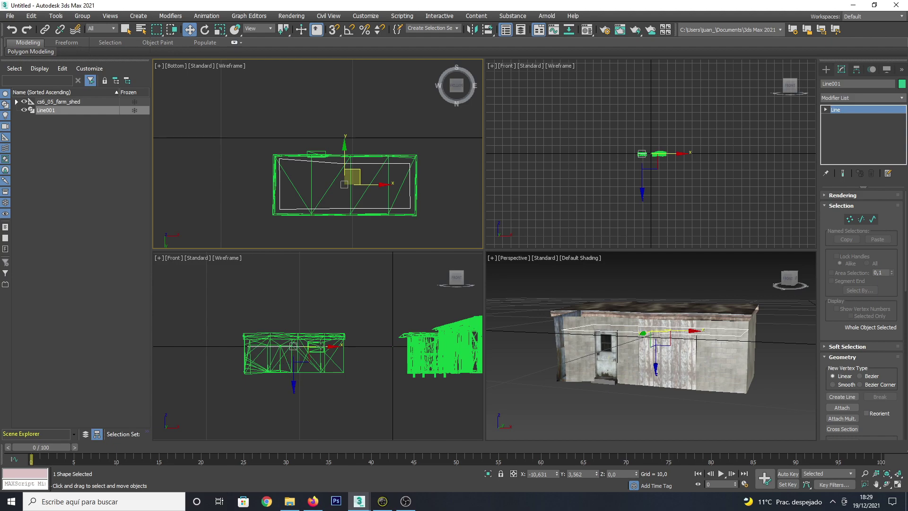
{"action": "left_click", "coordinate": [292, 381]}
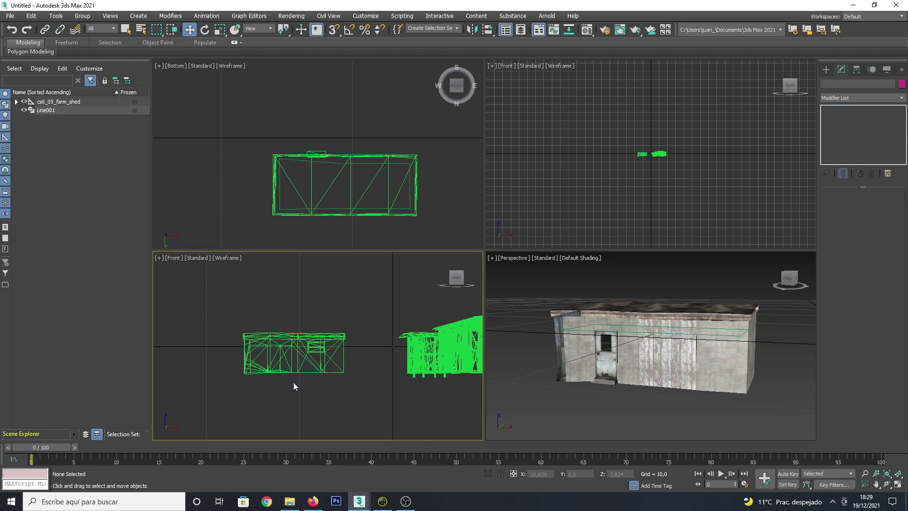
{"action": "left_click", "coordinate": [287, 350]}
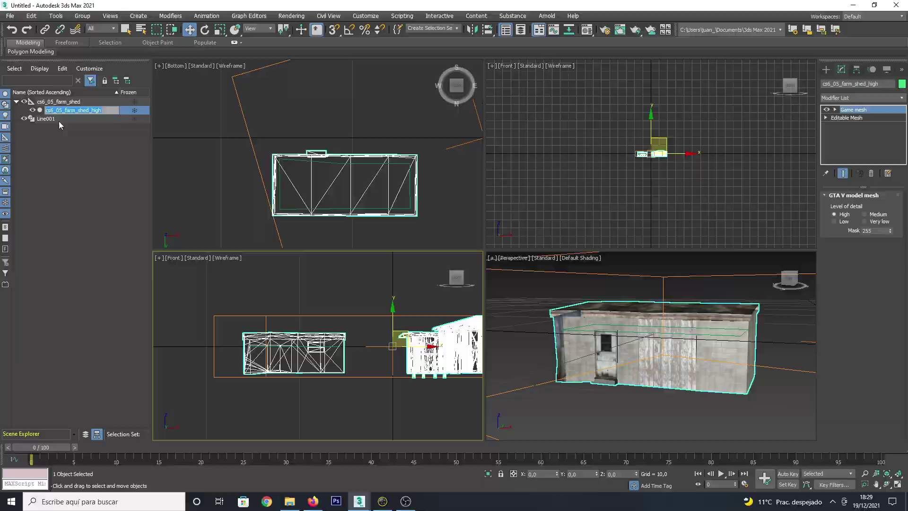
Step: Drag Line001 down to the shed's floor level and reselect it
{"action": "left_click", "coordinate": [127, 263]}
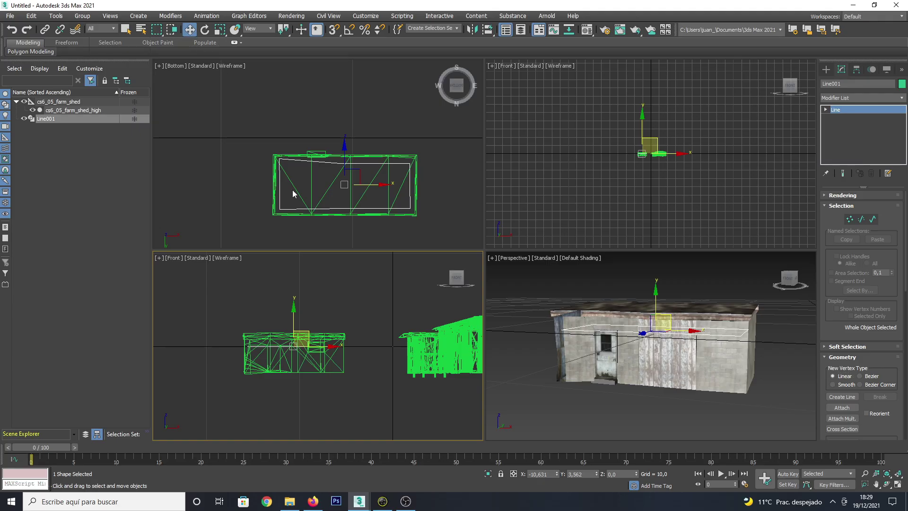
{"action": "mouse_move", "coordinate": [295, 310]}
{"action": "left_mouse_down"}
{"action": "mouse_move", "coordinate": [299, 329]}
{"action": "mouse_move", "coordinate": [300, 266]}
{"action": "mouse_move", "coordinate": [299, 341]}
{"action": "left_mouse_up"}
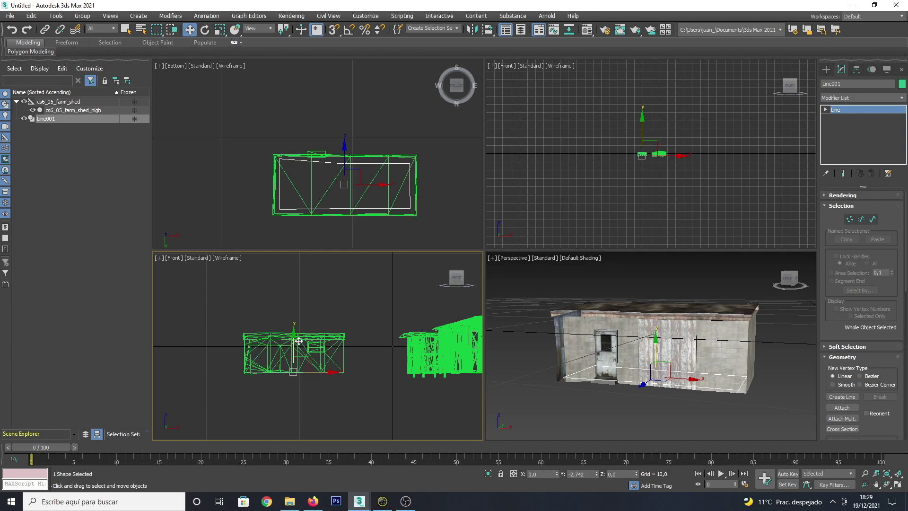
{"action": "mouse_move", "coordinate": [456, 276]}
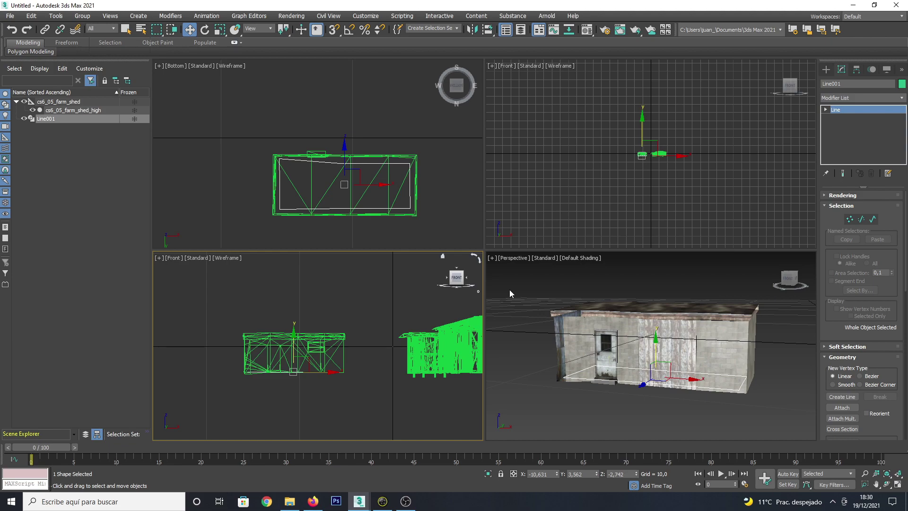
{"action": "left_click", "coordinate": [544, 287]}
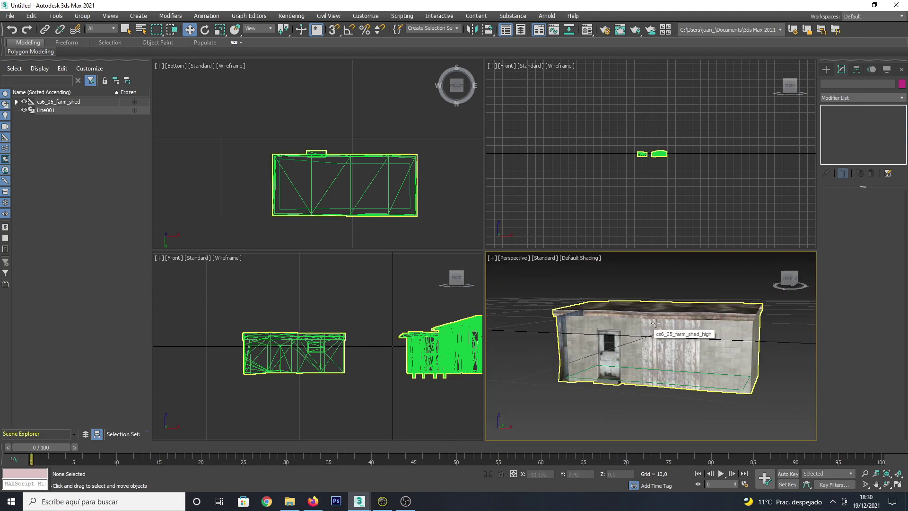
{"action": "left_click", "coordinate": [47, 110]}
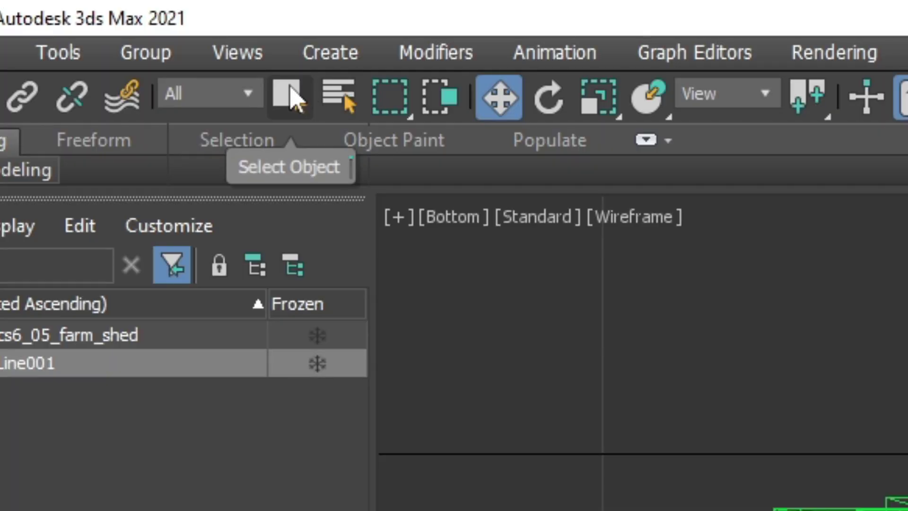
Step: Expand cs6_05_farm_shed and select cs6_05_farm_shed_high to check its Game mesh: High detail, Mask 255
{"action": "left_click", "coordinate": [290, 90]}
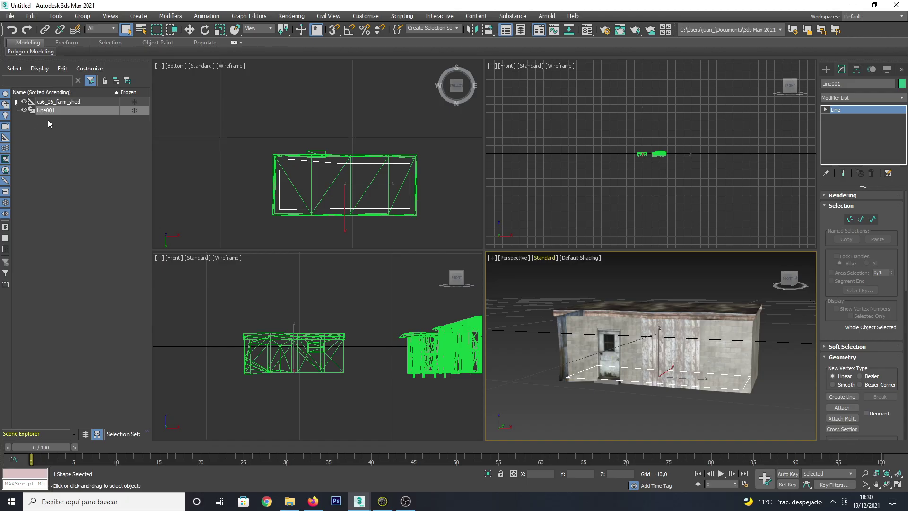
{"action": "left_click", "coordinate": [61, 102]}
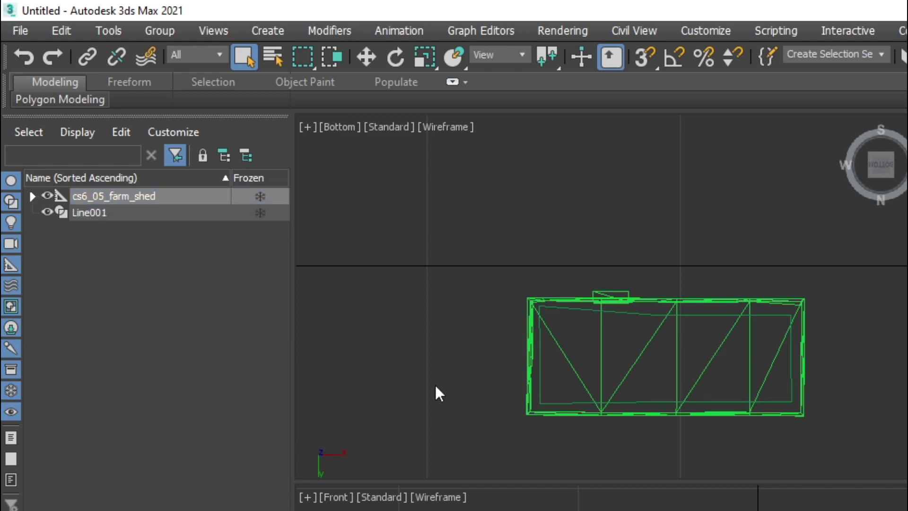
{"action": "left_click", "coordinate": [106, 217]}
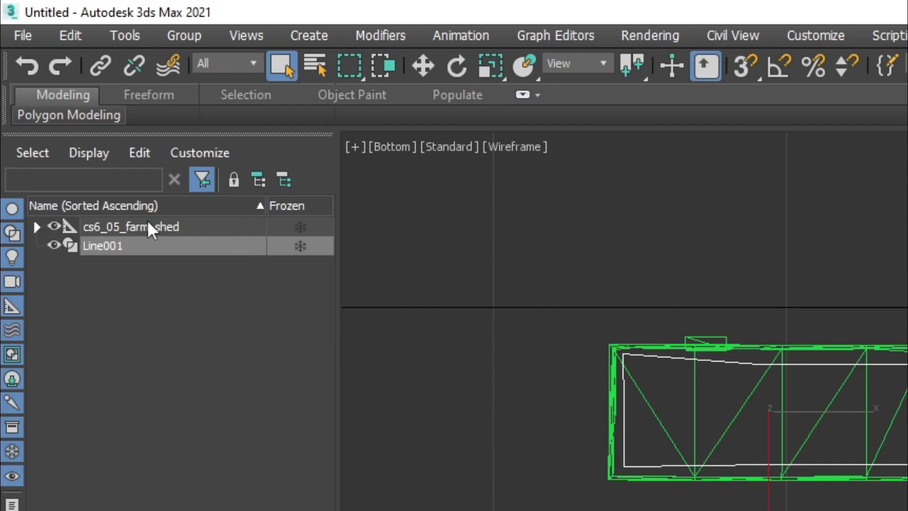
{"action": "left_click", "coordinate": [69, 102]}
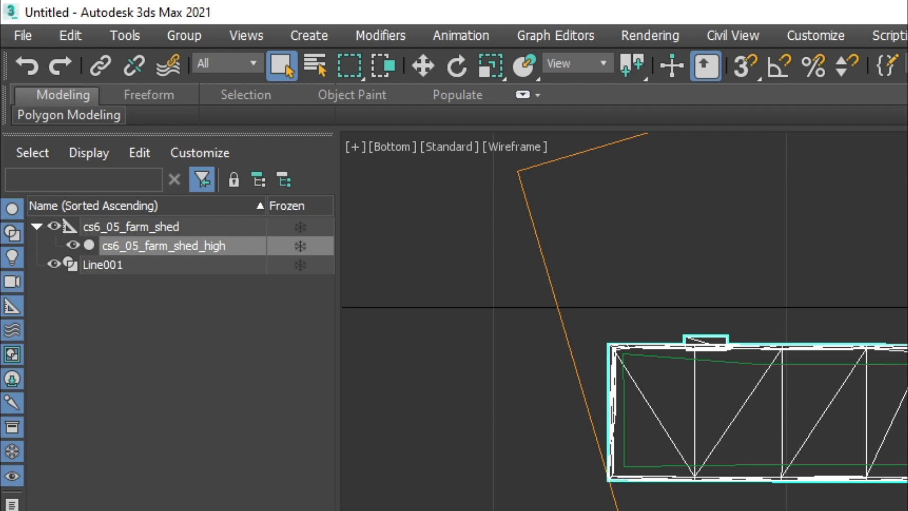
{"action": "left_click", "coordinate": [140, 246]}
{"action": "left_click", "coordinate": [203, 345]}
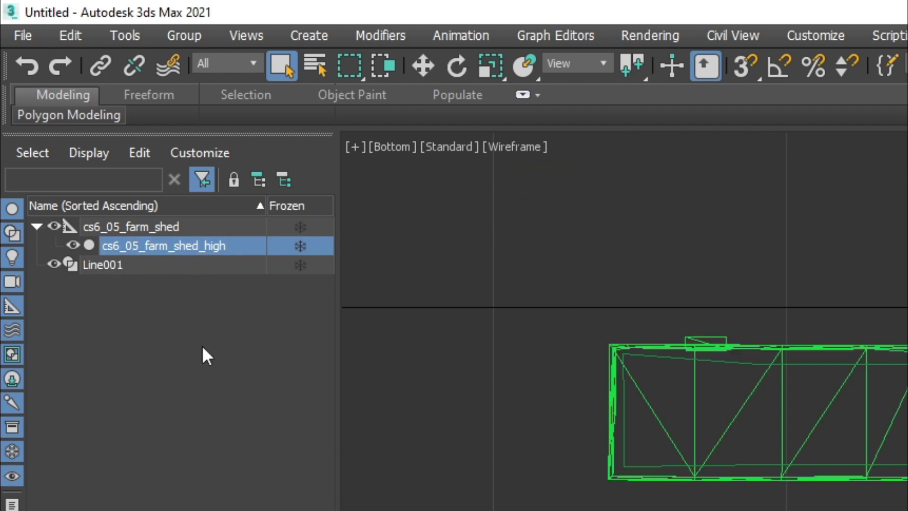
{"action": "left_click", "coordinate": [194, 246]}
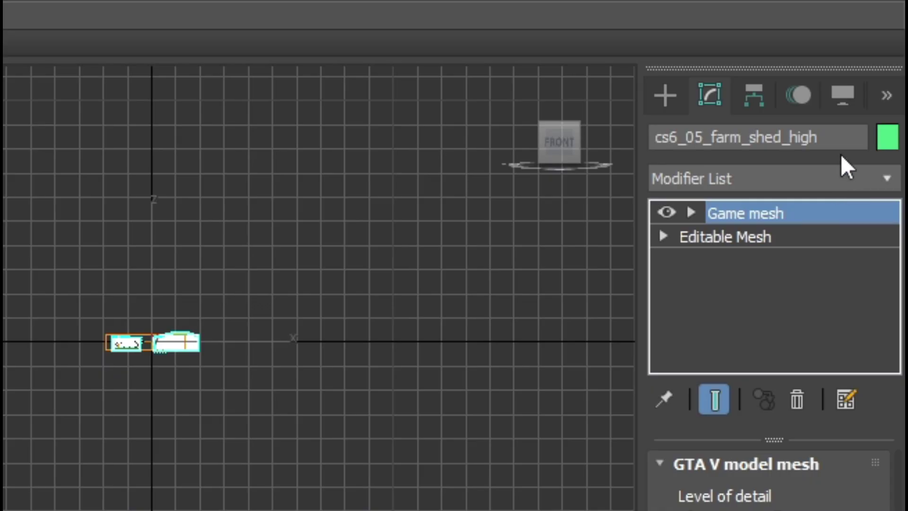
{"action": "left_click_drag", "start_coordinate": [880, 84], "coordinate": [812, 84]}
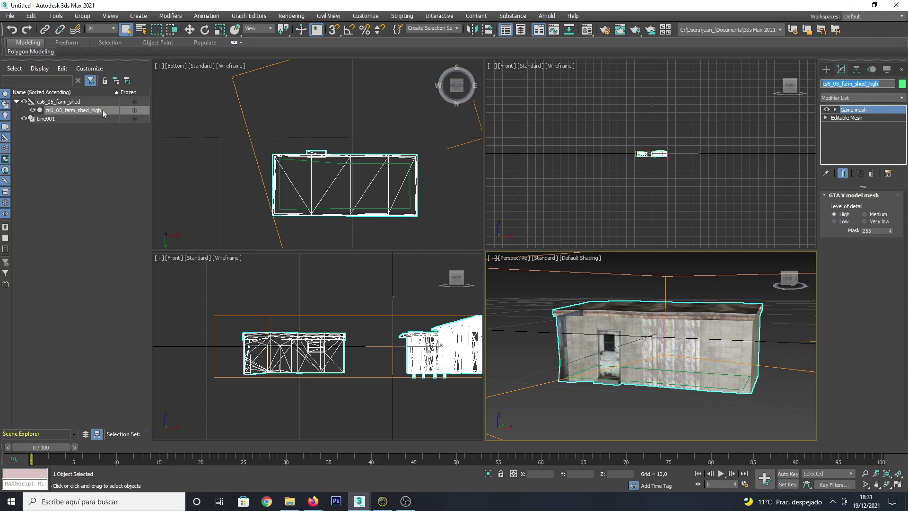
{"action": "left_click", "coordinate": [102, 110]}
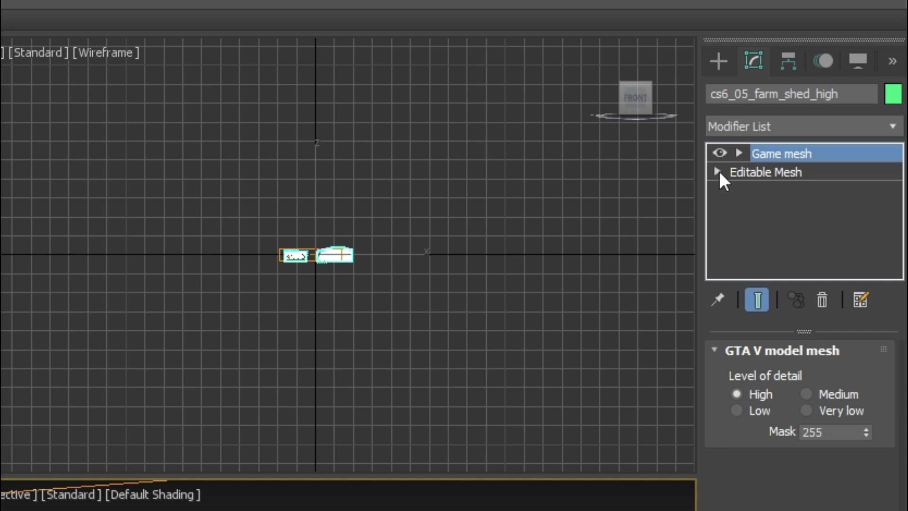
Step: Delete the shed's upper and lower door faces at Polygon level, then reselect Line001
{"action": "left_click", "coordinate": [718, 171]}
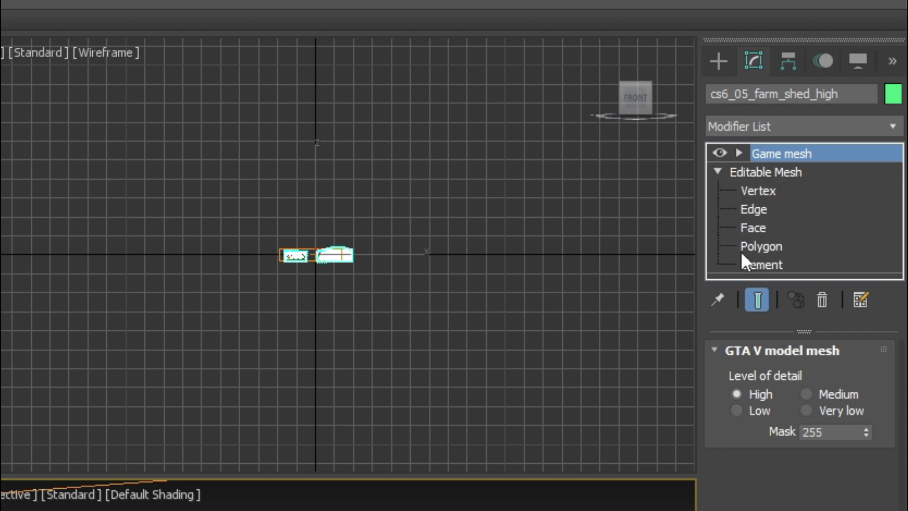
{"action": "left_click", "coordinate": [774, 248]}
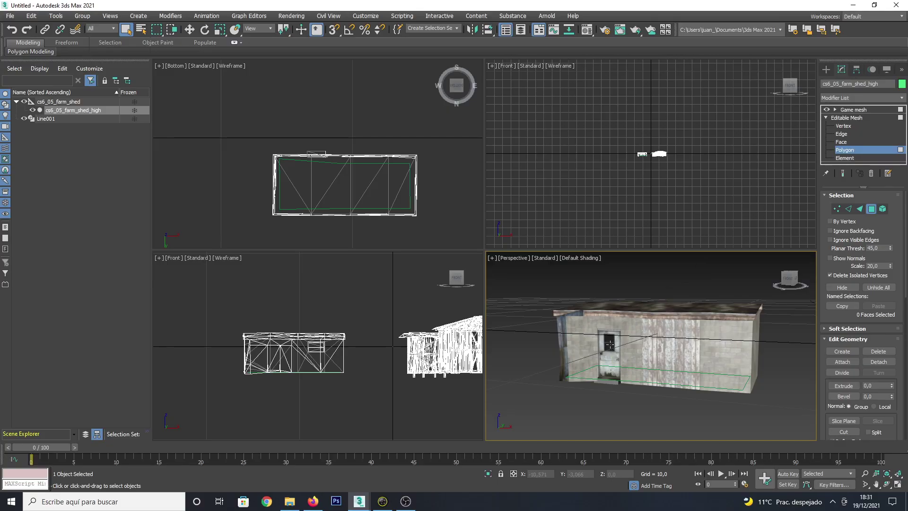
{"action": "scroll", "coordinate": [619, 349], "scroll_direction": "up", "scroll_amount": 2}
{"action": "scroll", "coordinate": [620, 349], "scroll_direction": "up", "scroll_amount": 2}
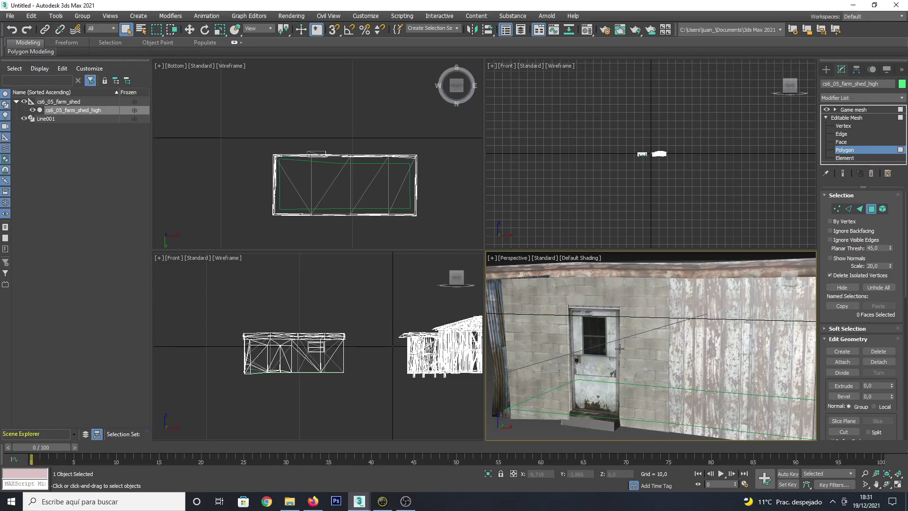
{"action": "left_click", "coordinate": [589, 323]}
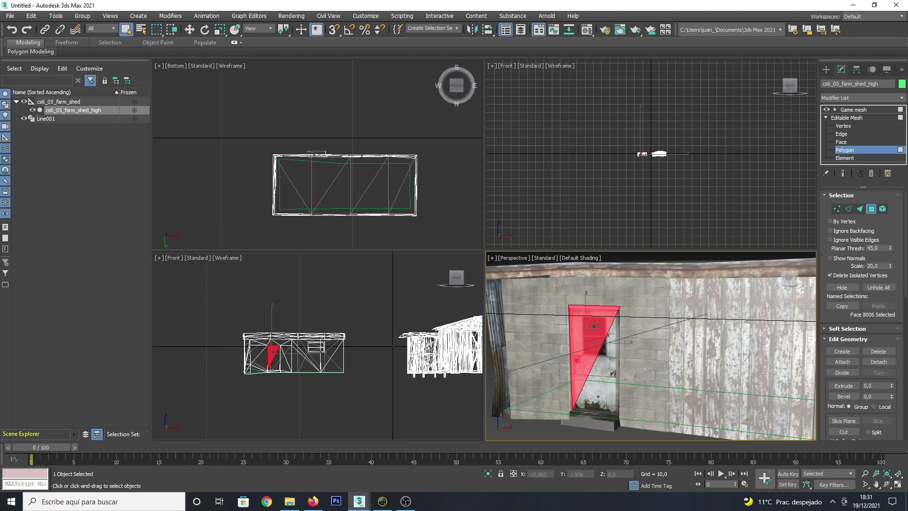
{"action": "key", "text": "Delete"}
{"action": "left_click", "coordinate": [606, 372]}
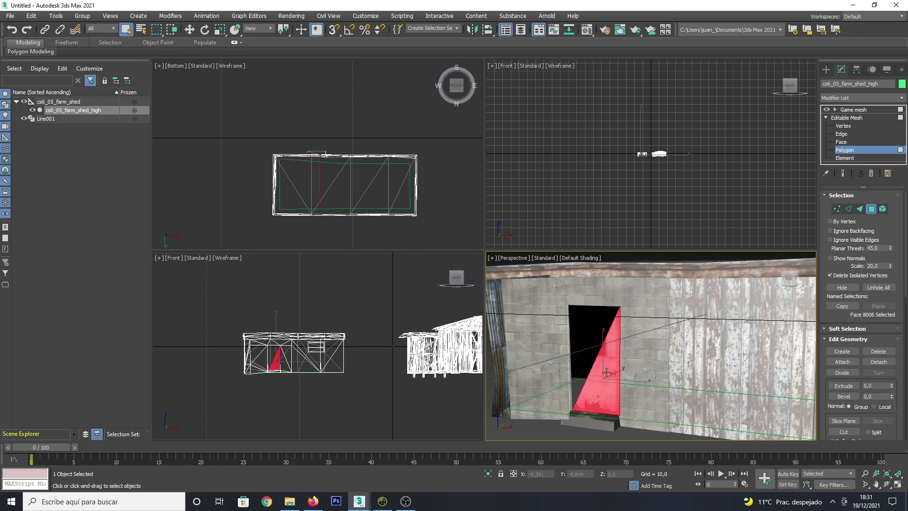
{"action": "key", "text": "Delete"}
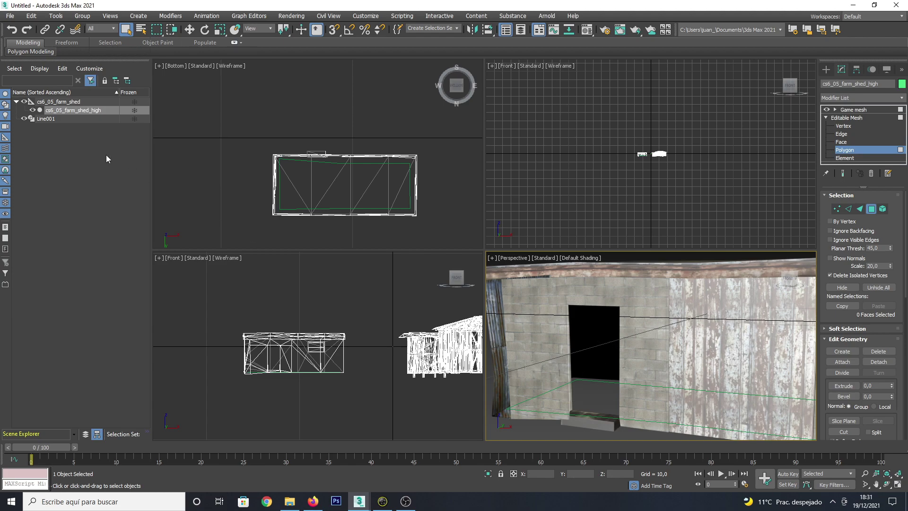
{"action": "left_click", "coordinate": [52, 119]}
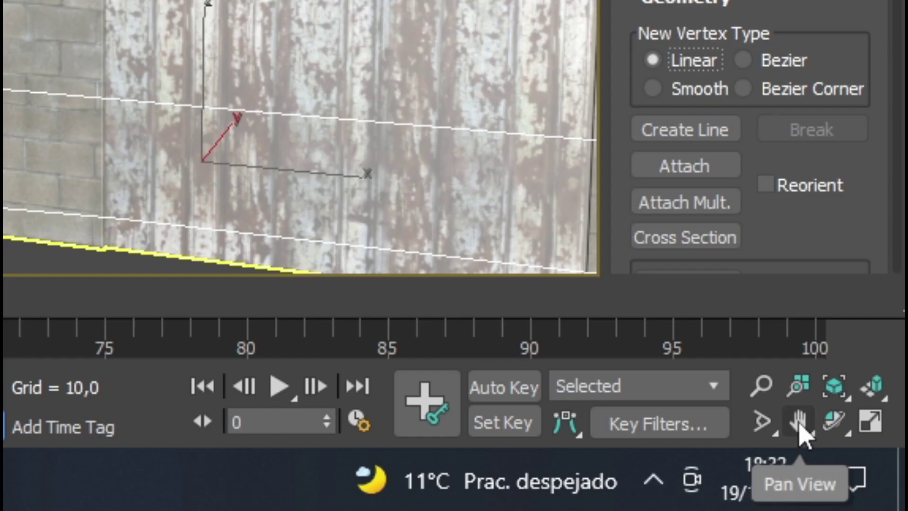
Step: Walk through the doorway into the shed, tilting the view toward the roof beam
{"action": "left_click", "coordinate": [876, 486]}
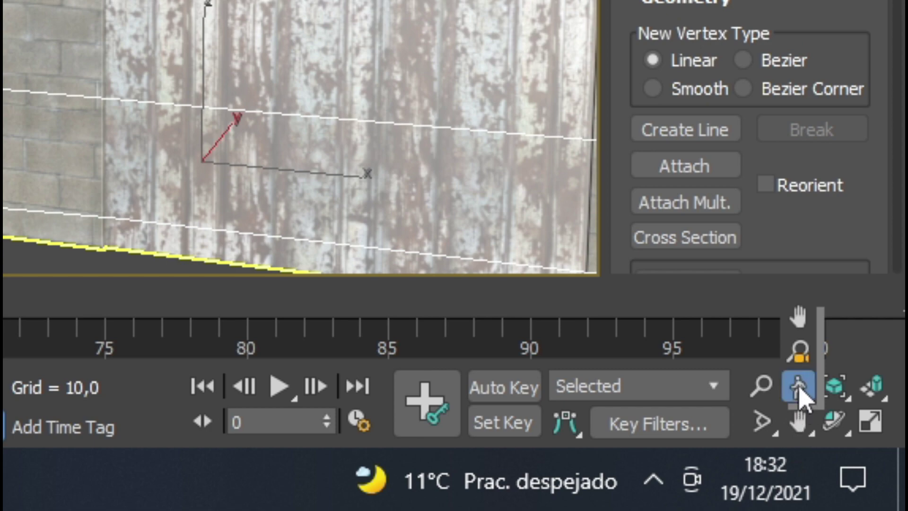
{"action": "mouse_move", "coordinate": [800, 414]}
{"action": "left_mouse_down"}
{"action": "mouse_move", "coordinate": [802, 428]}
{"action": "mouse_move", "coordinate": [799, 388]}
{"action": "left_mouse_up"}
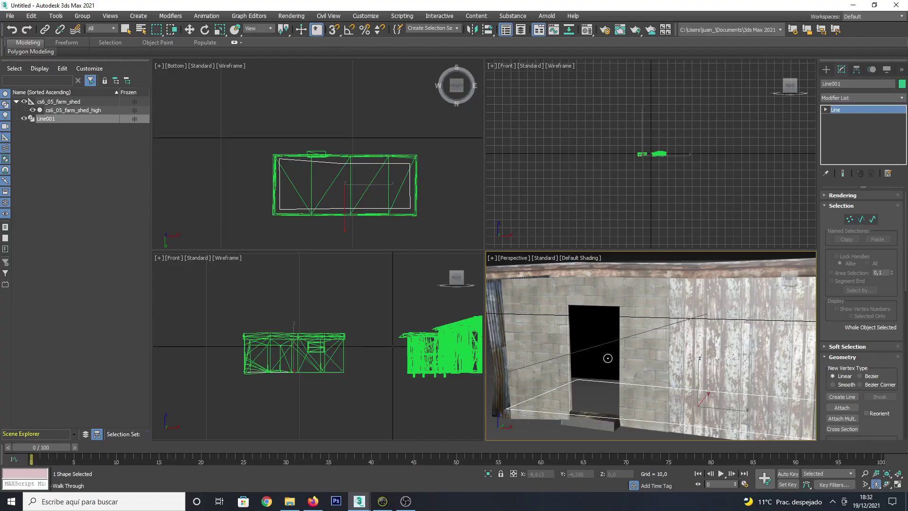
{"action": "mouse_move", "coordinate": [608, 360]}
{"action": "left_mouse_down"}
{"action": "mouse_move", "coordinate": [619, 351]}
{"action": "mouse_move", "coordinate": [614, 362]}
{"action": "mouse_move", "coordinate": [708, 367]}
{"action": "mouse_move", "coordinate": [787, 359]}
{"action": "mouse_move", "coordinate": [790, 352]}
{"action": "mouse_move", "coordinate": [760, 344]}
{"action": "mouse_move", "coordinate": [631, 367]}
{"action": "mouse_move", "coordinate": [761, 370]}
{"action": "mouse_move", "coordinate": [713, 365]}
{"action": "mouse_move", "coordinate": [757, 364]}
{"action": "mouse_move", "coordinate": [723, 370]}
{"action": "mouse_move", "coordinate": [727, 325]}
{"action": "mouse_move", "coordinate": [671, 367]}
{"action": "mouse_move", "coordinate": [747, 367]}
{"action": "mouse_move", "coordinate": [725, 377]}
{"action": "mouse_move", "coordinate": [843, 368]}
{"action": "mouse_move", "coordinate": [608, 361]}
{"action": "mouse_move", "coordinate": [678, 357]}
{"action": "left_mouse_up"}
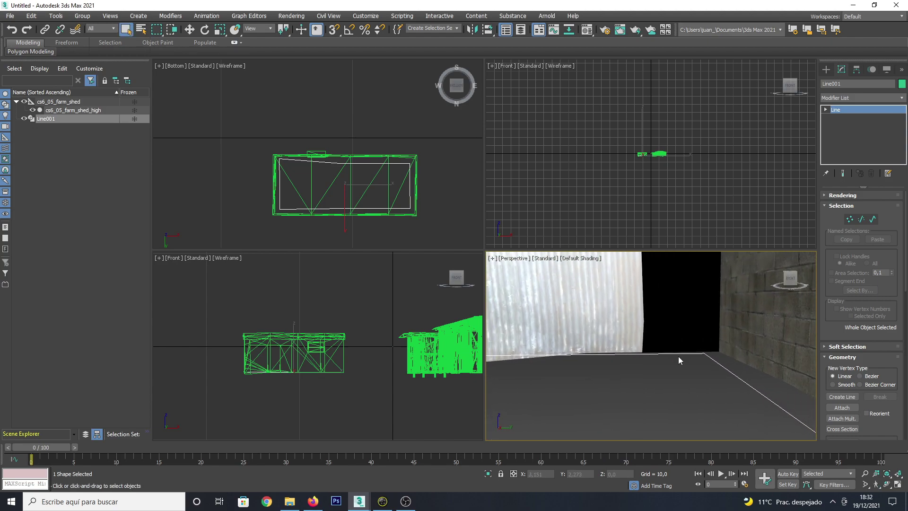
{"action": "right_click", "coordinate": [745, 380]}
{"action": "key", "text": "Up"}
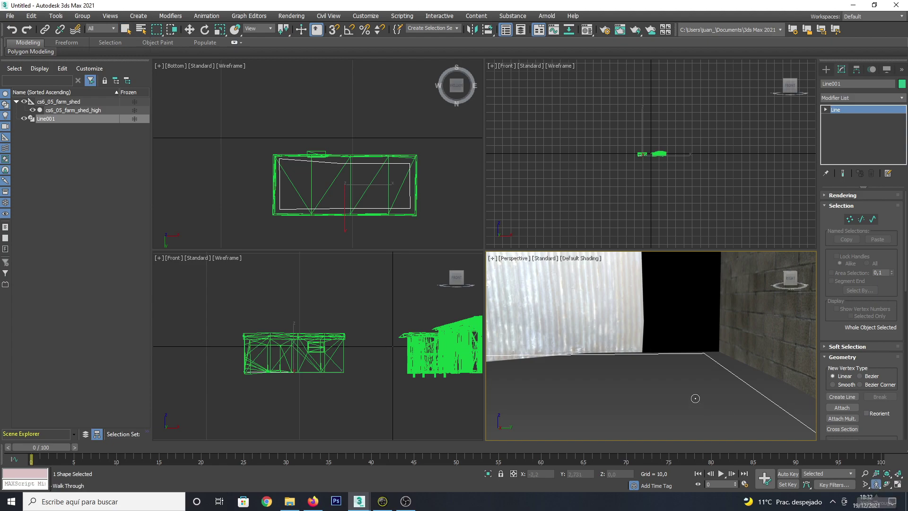
{"action": "right_click", "coordinate": [674, 367]}
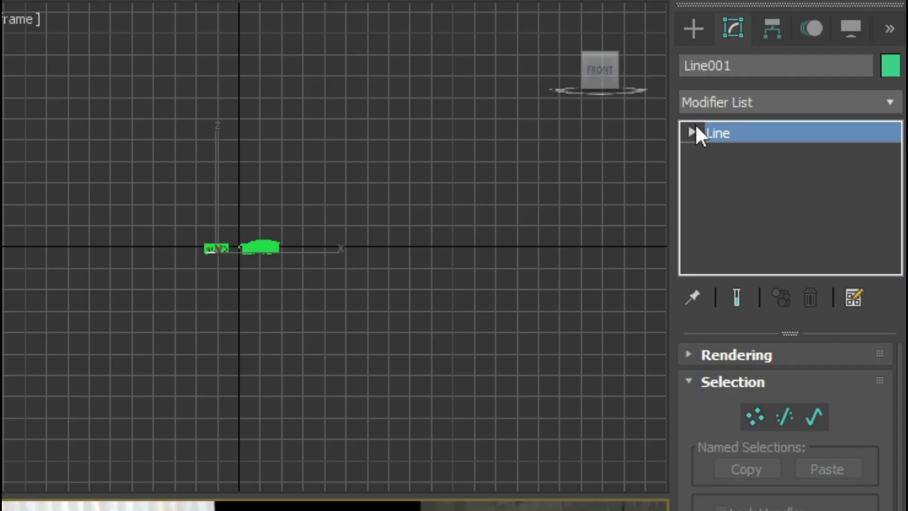
Step: Put Line001 at its Vertex sub-object level to expose the outline's corner points
{"action": "left_click", "coordinate": [693, 132]}
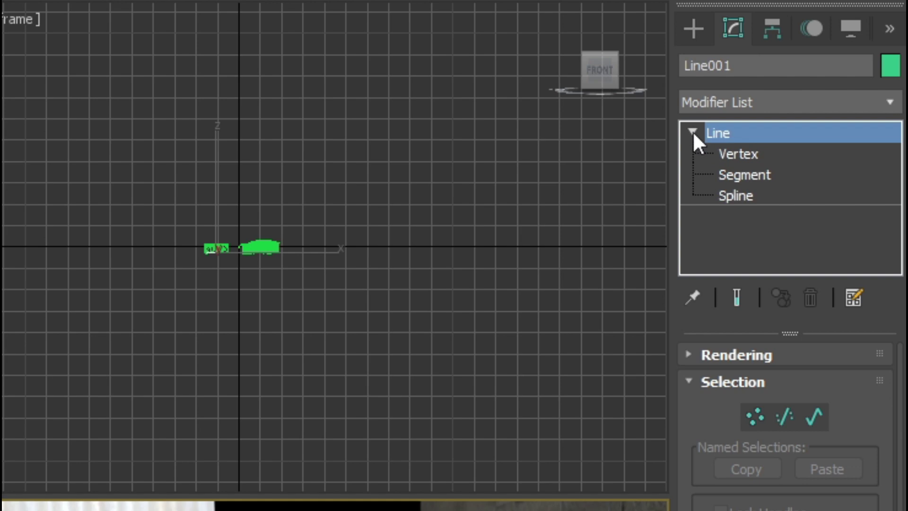
{"action": "left_click", "coordinate": [747, 157]}
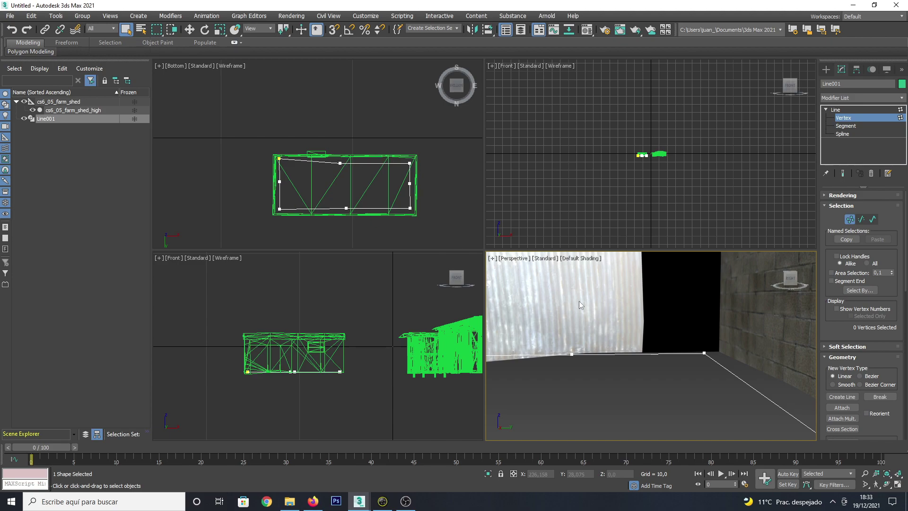
{"action": "left_click", "coordinate": [876, 486]}
{"action": "mouse_move", "coordinate": [660, 370]}
{"action": "left_mouse_down"}
{"action": "mouse_move", "coordinate": [703, 374]}
{"action": "mouse_move", "coordinate": [520, 378]}
{"action": "left_mouse_up"}
{"action": "right_click", "coordinate": [474, 385]}
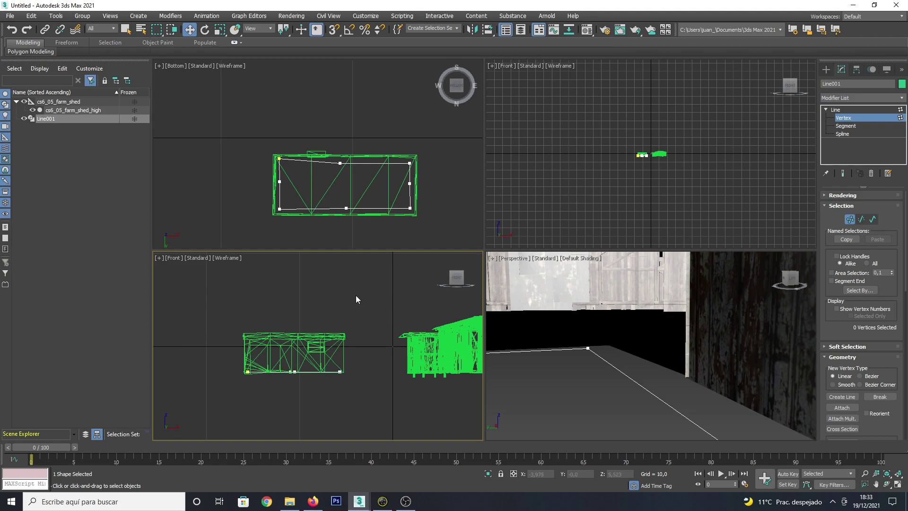
{"action": "left_click", "coordinate": [550, 311]}
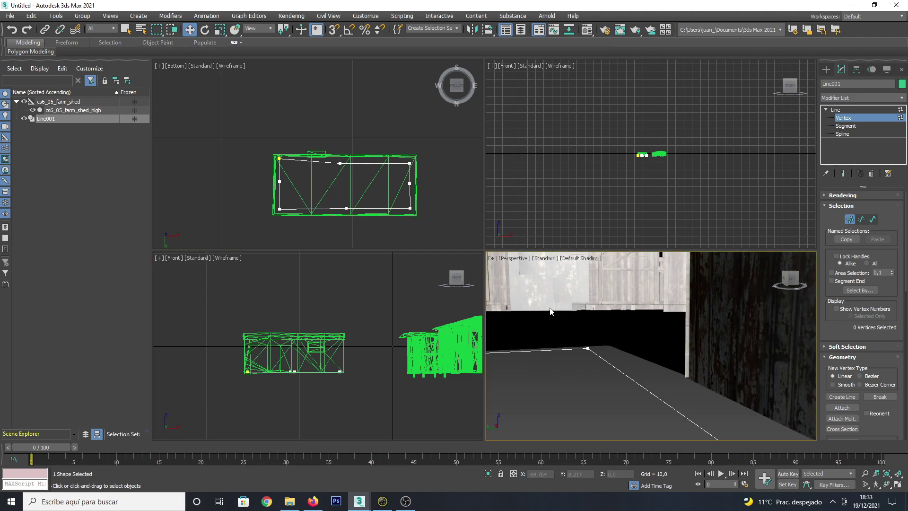
{"action": "left_click", "coordinate": [876, 484]}
{"action": "mouse_move", "coordinate": [637, 359]}
{"action": "left_mouse_down"}
{"action": "mouse_move", "coordinate": [506, 345]}
{"action": "mouse_move", "coordinate": [495, 353]}
{"action": "mouse_move", "coordinate": [369, 347]}
{"action": "left_mouse_up"}
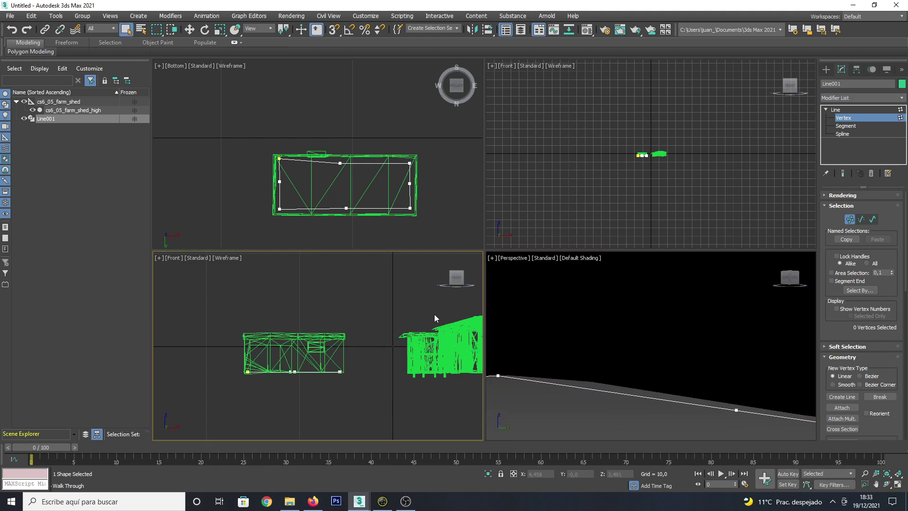
{"action": "left_click", "coordinate": [579, 313]}
{"action": "left_click", "coordinate": [876, 485]}
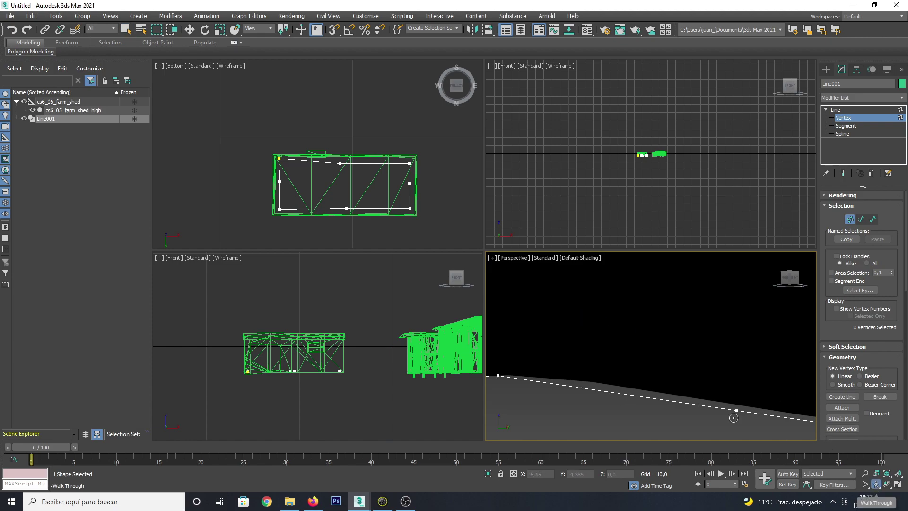
{"action": "mouse_move", "coordinate": [685, 360]}
{"action": "left_mouse_down"}
{"action": "mouse_move", "coordinate": [753, 391]}
{"action": "mouse_move", "coordinate": [705, 392]}
{"action": "mouse_move", "coordinate": [628, 348]}
{"action": "mouse_move", "coordinate": [794, 412]}
{"action": "mouse_move", "coordinate": [645, 403]}
{"action": "mouse_move", "coordinate": [778, 407]}
{"action": "mouse_move", "coordinate": [753, 420]}
{"action": "left_mouse_up"}
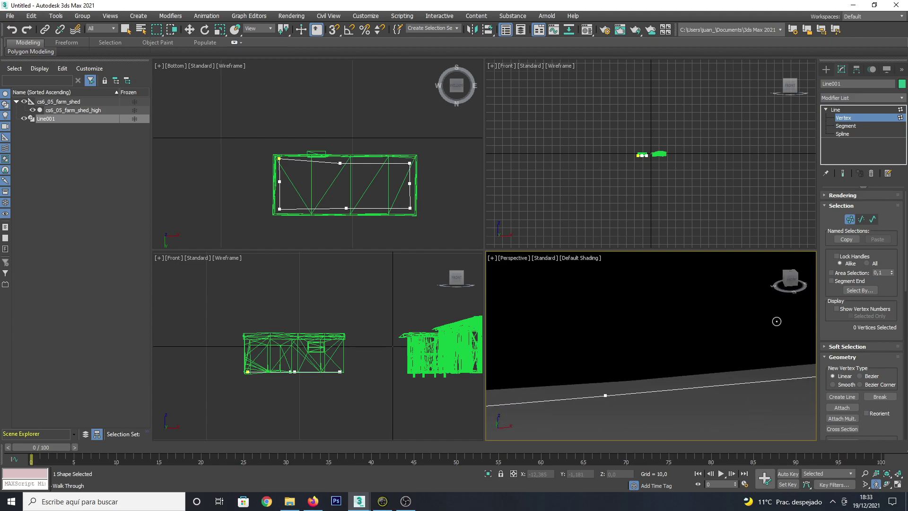
{"action": "left_click", "coordinate": [826, 109]}
{"action": "left_click", "coordinate": [70, 119]}
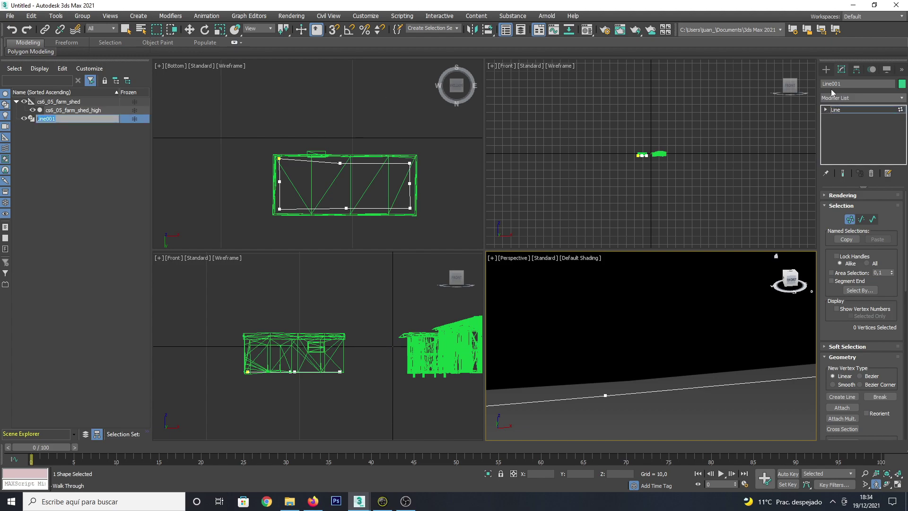
{"action": "left_click", "coordinate": [826, 109]}
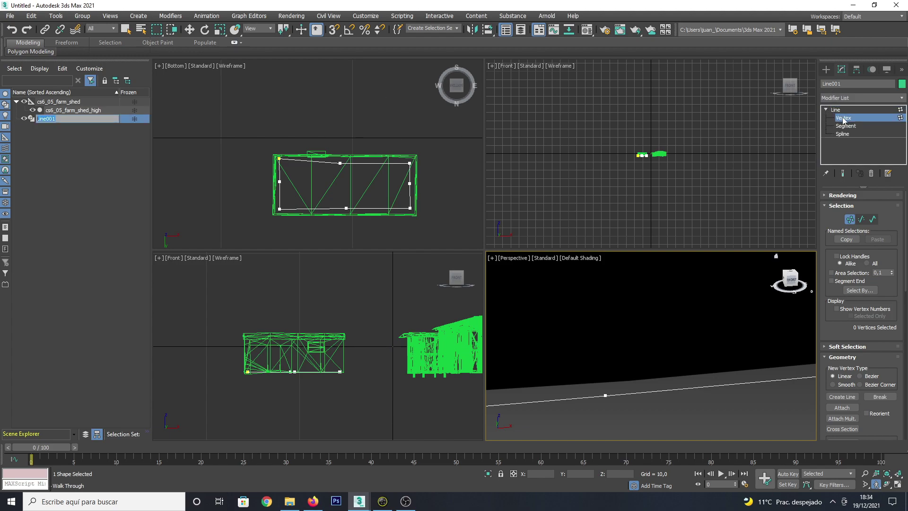
{"action": "left_click", "coordinate": [843, 118]}
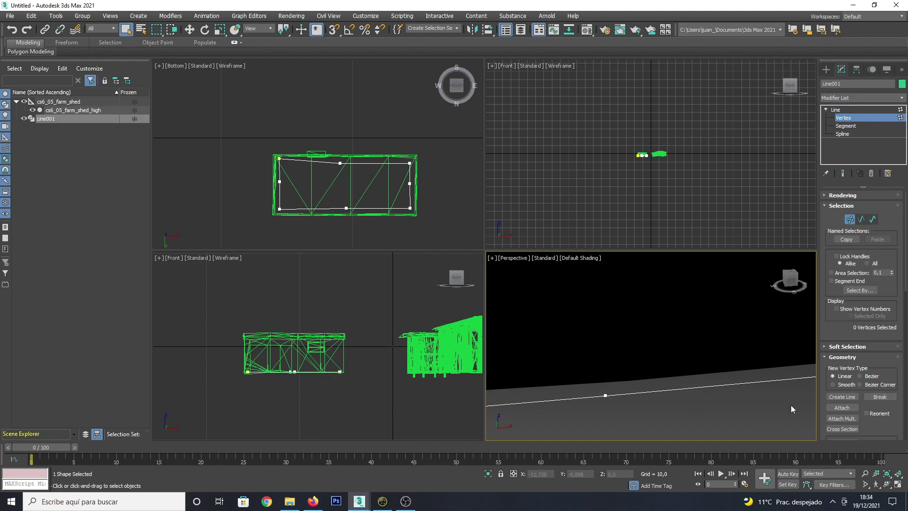
{"action": "left_click", "coordinate": [875, 484]}
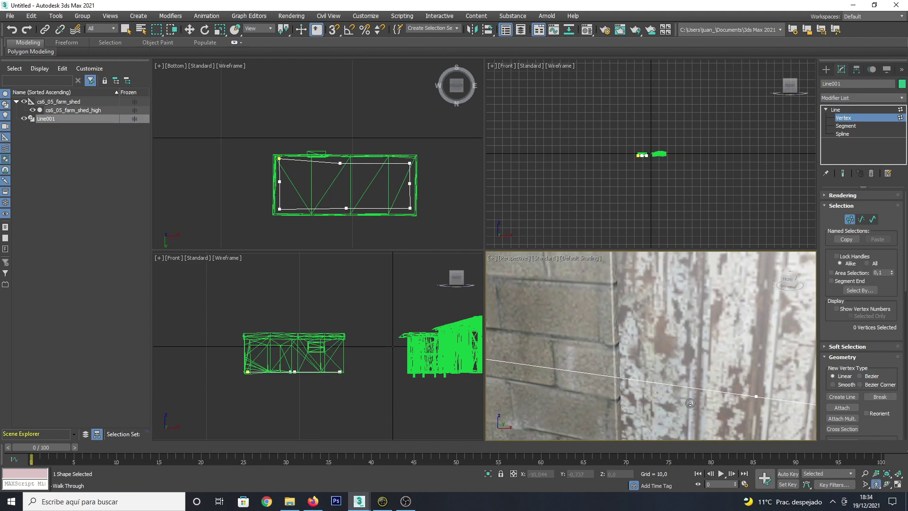
{"action": "mouse_move", "coordinate": [689, 405]}
{"action": "left_mouse_down"}
{"action": "mouse_move", "coordinate": [722, 385]}
{"action": "mouse_move", "coordinate": [653, 393]}
{"action": "mouse_move", "coordinate": [789, 425]}
{"action": "mouse_move", "coordinate": [632, 423]}
{"action": "left_mouse_up"}
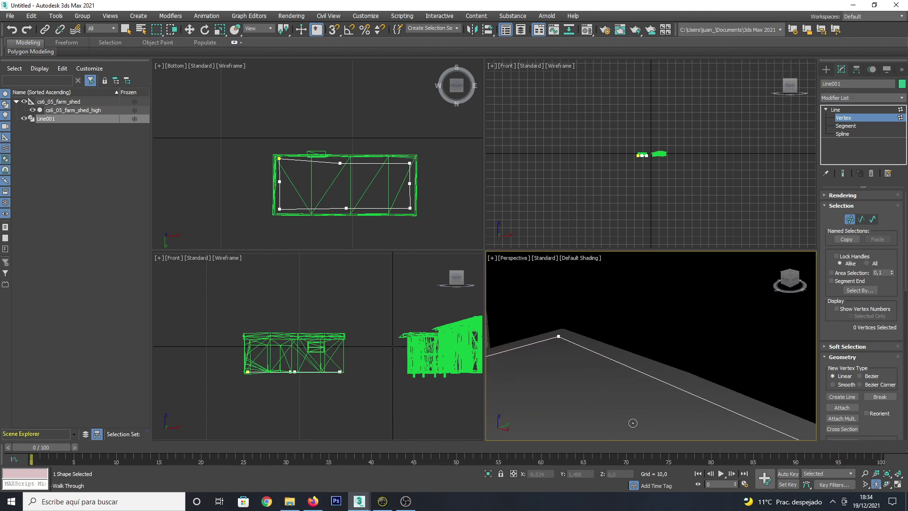
{"action": "mouse_move", "coordinate": [640, 416]}
{"action": "left_mouse_down"}
{"action": "mouse_move", "coordinate": [691, 428]}
{"action": "mouse_move", "coordinate": [656, 341]}
{"action": "left_mouse_up"}
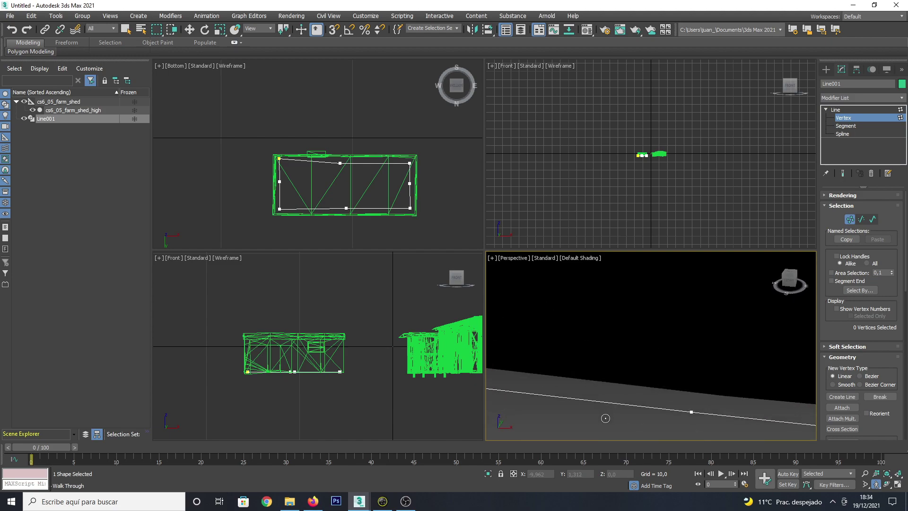
{"action": "mouse_move", "coordinate": [602, 419]}
{"action": "left_mouse_down"}
{"action": "mouse_move", "coordinate": [770, 407]}
{"action": "mouse_move", "coordinate": [659, 402]}
{"action": "mouse_move", "coordinate": [661, 392]}
{"action": "left_mouse_up"}
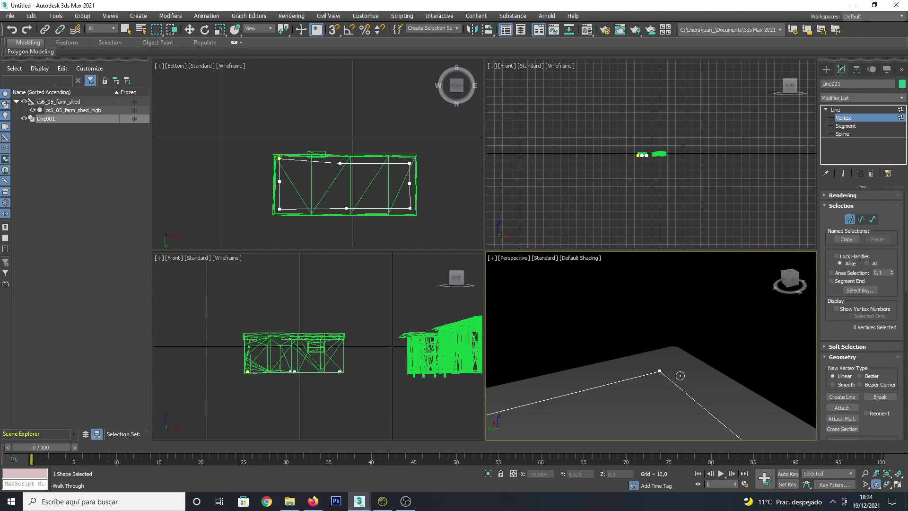
{"action": "mouse_move", "coordinate": [655, 415]}
{"action": "left_mouse_down"}
{"action": "mouse_move", "coordinate": [638, 413]}
{"action": "mouse_move", "coordinate": [657, 398]}
{"action": "mouse_move", "coordinate": [680, 419]}
{"action": "left_mouse_up"}
{"action": "key", "text": "Escape"}
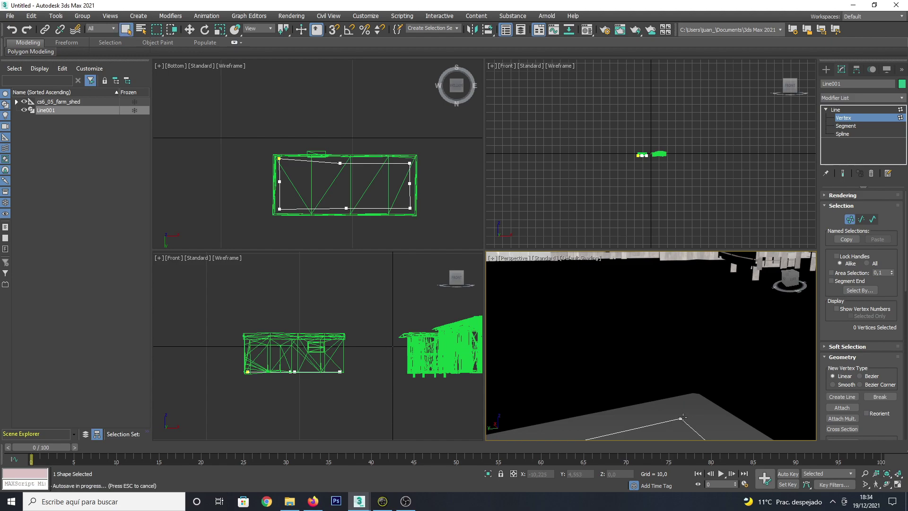
Step: Move the Line001 corner vertex along X, Y and Z into the shed's inner corner
{"action": "left_click", "coordinate": [680, 419]}
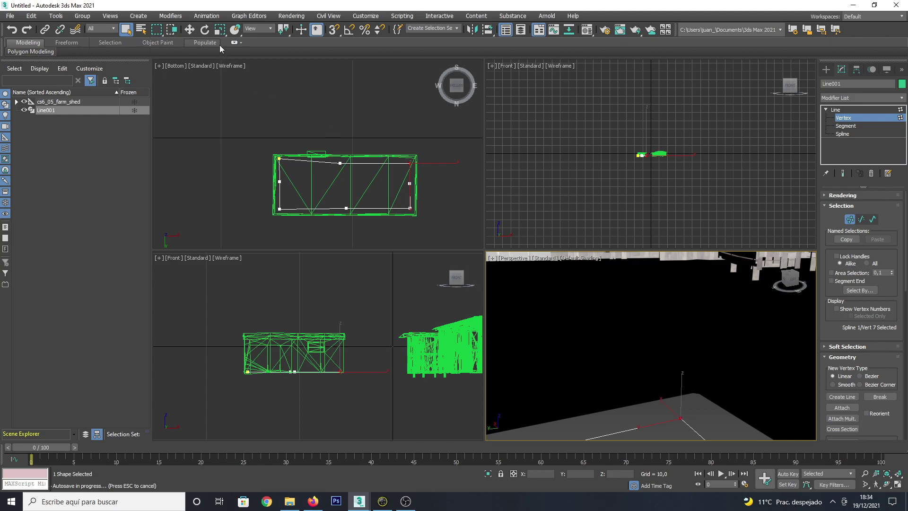
{"action": "left_click", "coordinate": [190, 32]}
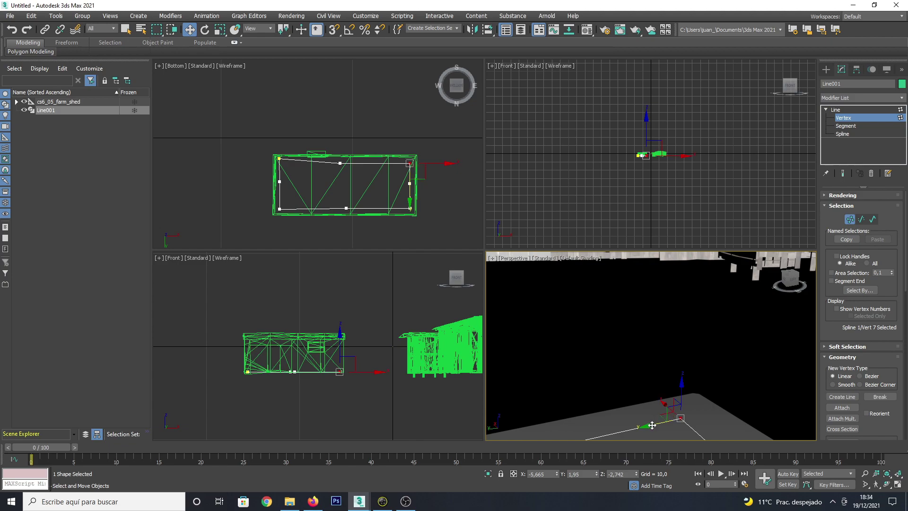
{"action": "mouse_move", "coordinate": [654, 425]}
{"action": "left_mouse_down"}
{"action": "mouse_move", "coordinate": [643, 424]}
{"action": "mouse_move", "coordinate": [670, 420]}
{"action": "left_mouse_up"}
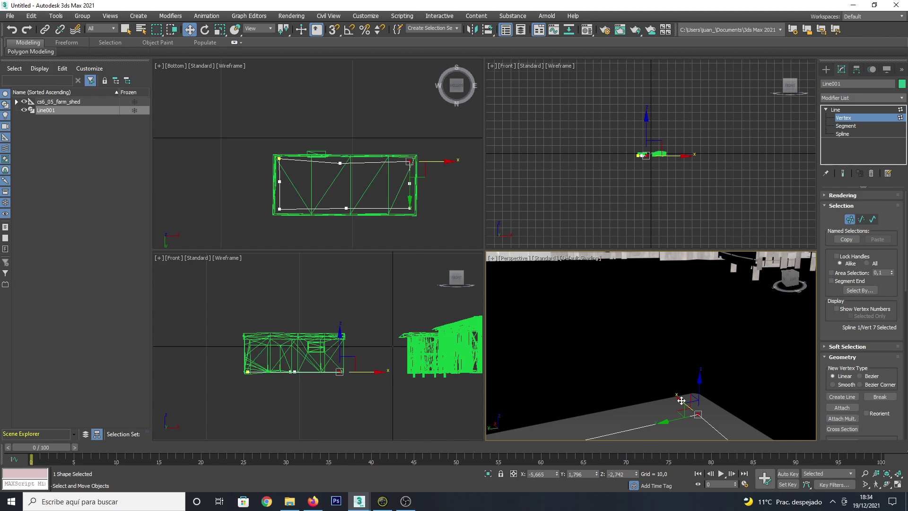
{"action": "left_click_drag", "start_coordinate": [681, 401], "coordinate": [690, 411]}
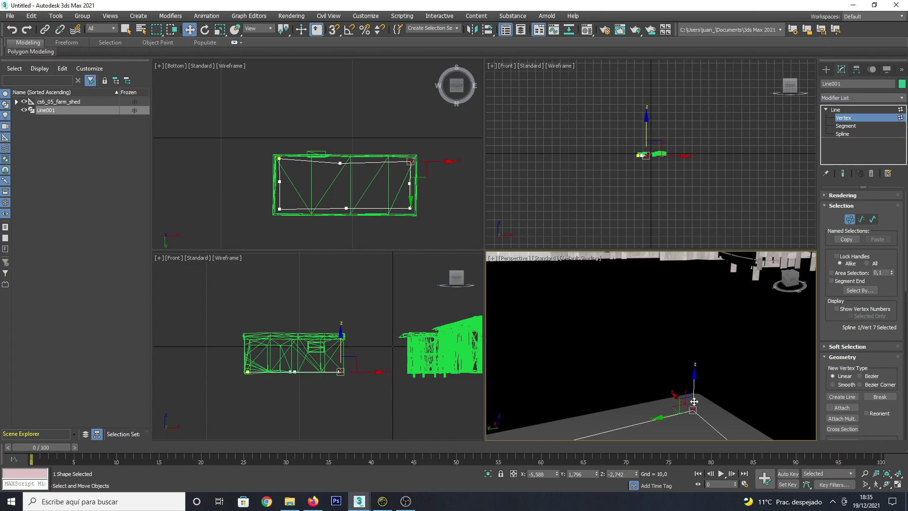
{"action": "left_click_drag", "start_coordinate": [695, 388], "coordinate": [691, 384]}
{"action": "mouse_move", "coordinate": [672, 416]}
{"action": "left_mouse_down"}
{"action": "mouse_move", "coordinate": [681, 415]}
{"action": "mouse_move", "coordinate": [678, 384]}
{"action": "left_mouse_up"}
{"action": "left_click", "coordinate": [674, 431]}
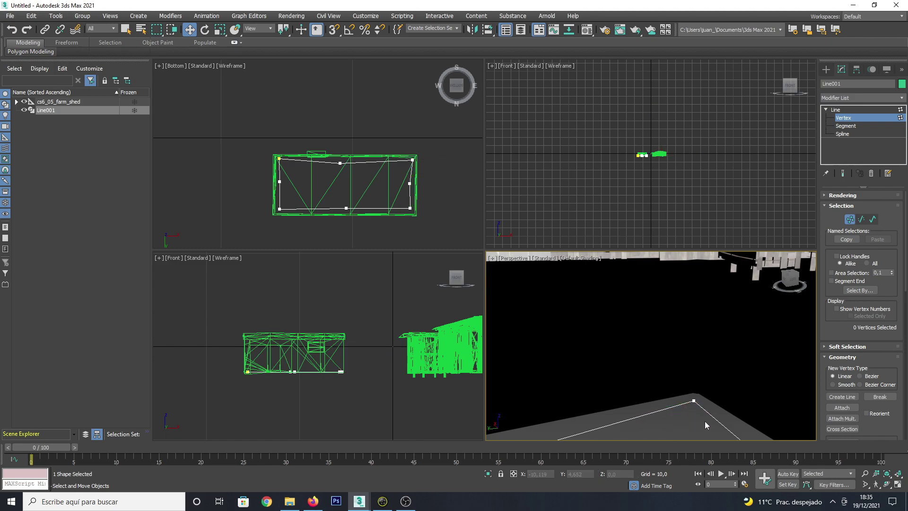
{"action": "left_click", "coordinate": [876, 483]}
{"action": "left_click_drag", "start_coordinate": [681, 402], "coordinate": [773, 417]}
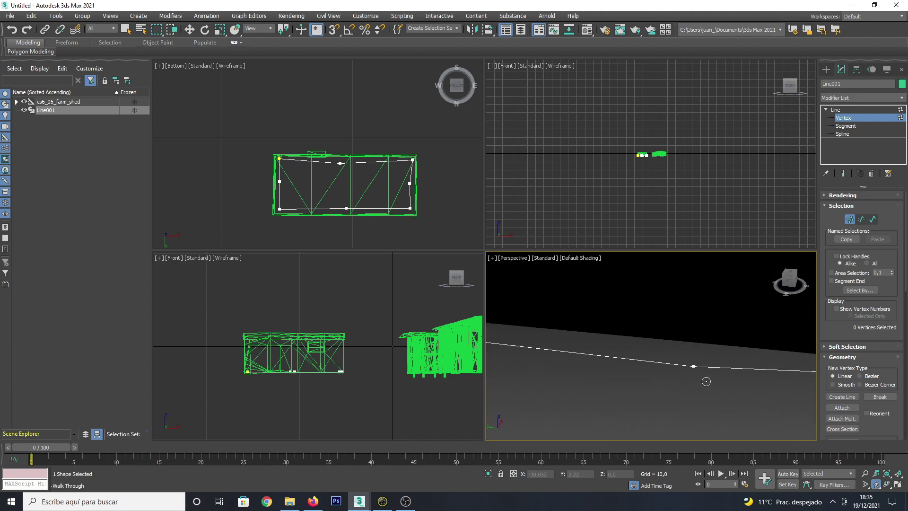
Step: Select vertex 6 and the corner vertex of the outline, checking them from inside the shed
{"action": "key", "text": "Escape"}
{"action": "left_click", "coordinate": [694, 367]}
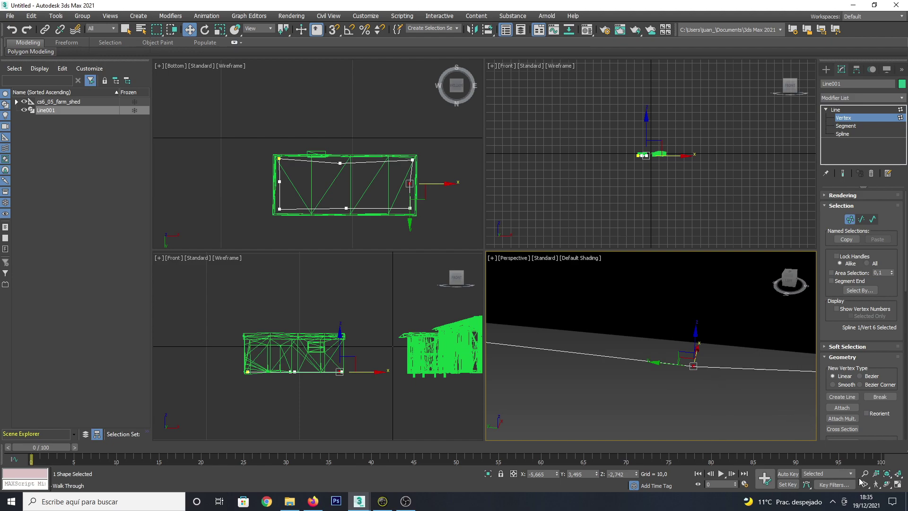
{"action": "left_click", "coordinate": [876, 483]}
{"action": "left_click_drag", "start_coordinate": [709, 402], "coordinate": [682, 397]}
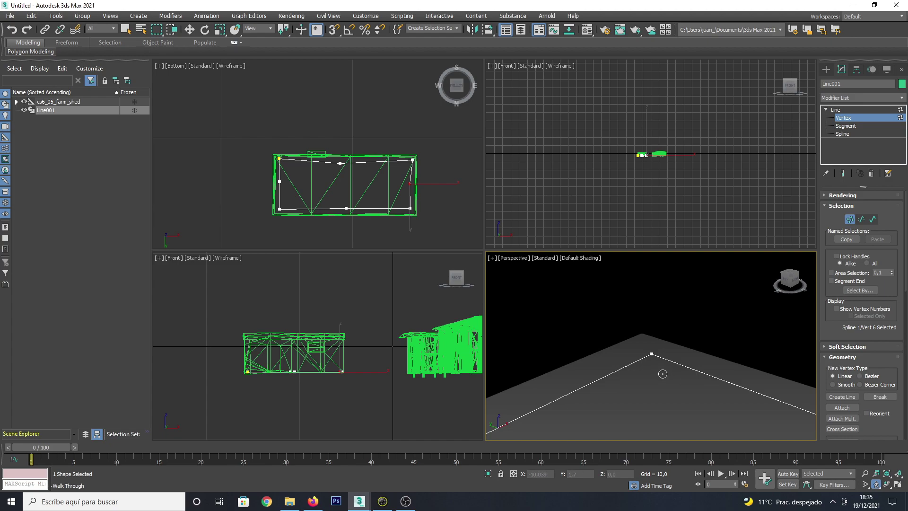
{"action": "key", "text": "Escape"}
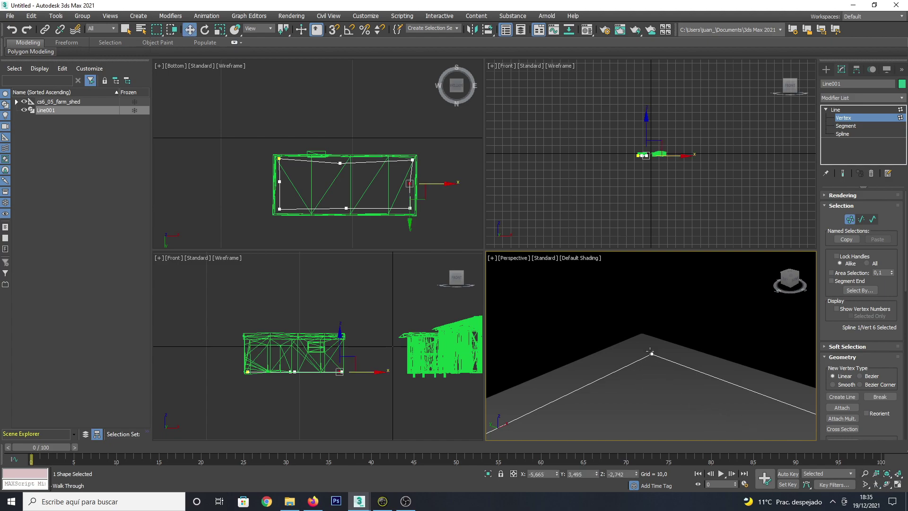
{"action": "left_click", "coordinate": [654, 354]}
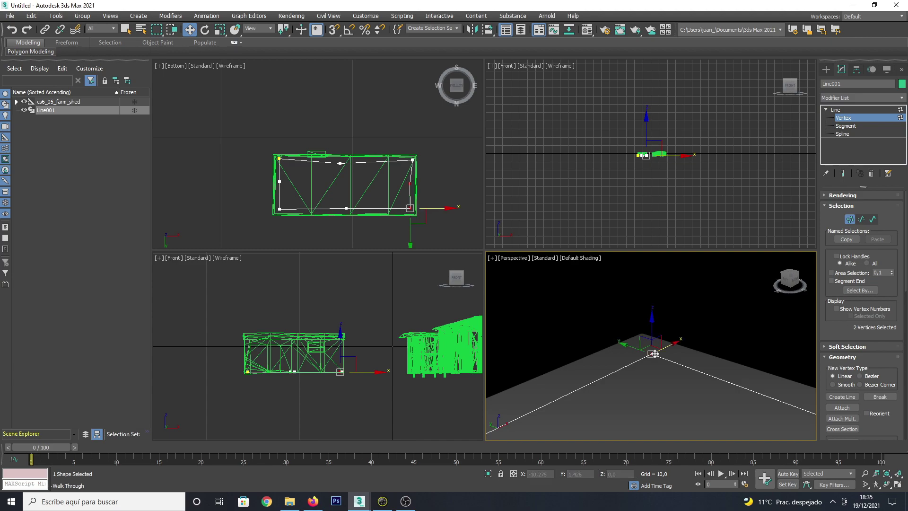
{"action": "left_click", "coordinate": [876, 485]}
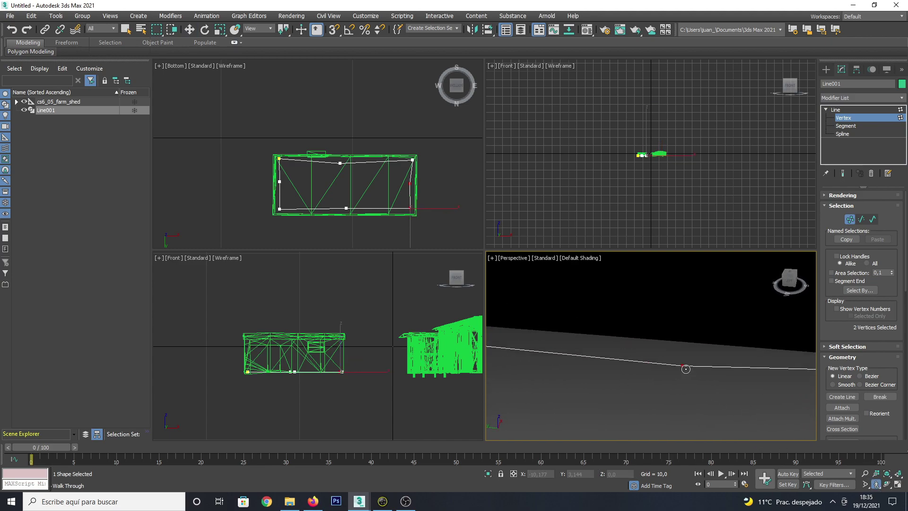
{"action": "left_click_drag", "start_coordinate": [686, 369], "coordinate": [557, 359]}
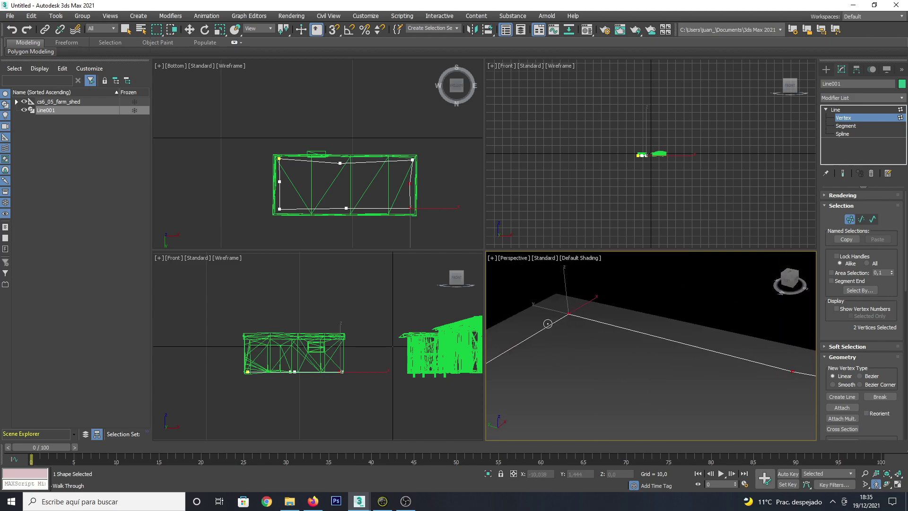
{"action": "mouse_move", "coordinate": [588, 374]}
{"action": "left_mouse_down"}
{"action": "mouse_move", "coordinate": [653, 377]}
{"action": "mouse_move", "coordinate": [583, 361]}
{"action": "mouse_move", "coordinate": [606, 368]}
{"action": "left_mouse_up"}
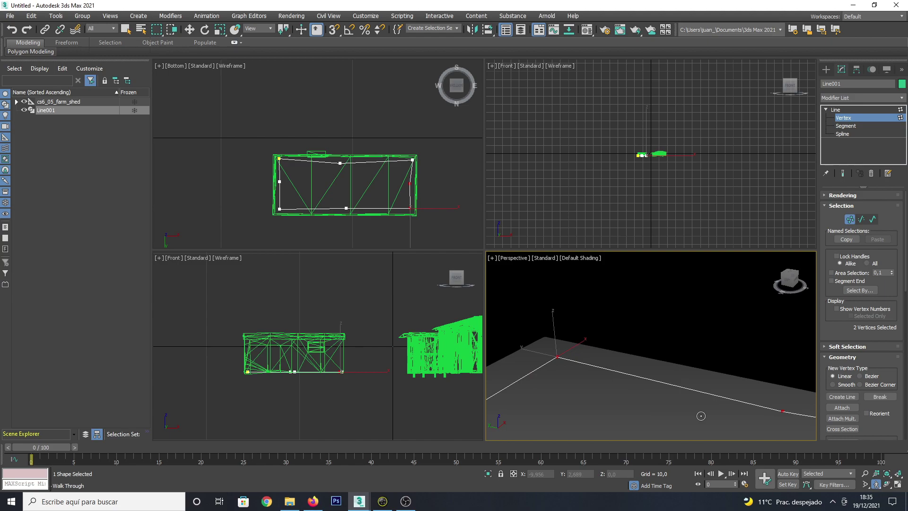
{"action": "right_click", "coordinate": [726, 416]}
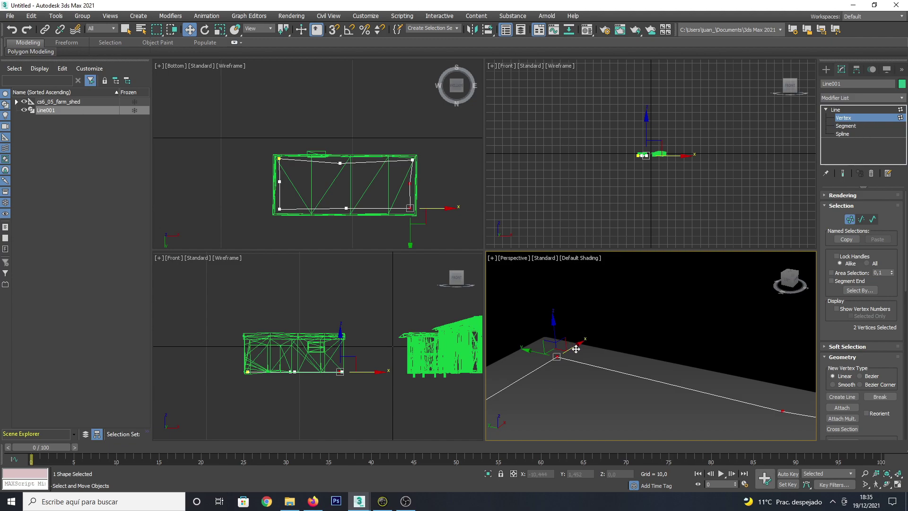
Step: Shift the two selected vertices toward the wall corner and inspect the outline
{"action": "mouse_move", "coordinate": [576, 349]}
{"action": "left_mouse_down"}
{"action": "mouse_move", "coordinate": [583, 340]}
{"action": "mouse_move", "coordinate": [525, 341]}
{"action": "mouse_move", "coordinate": [520, 325]}
{"action": "left_mouse_up"}
{"action": "left_click", "coordinate": [746, 443]}
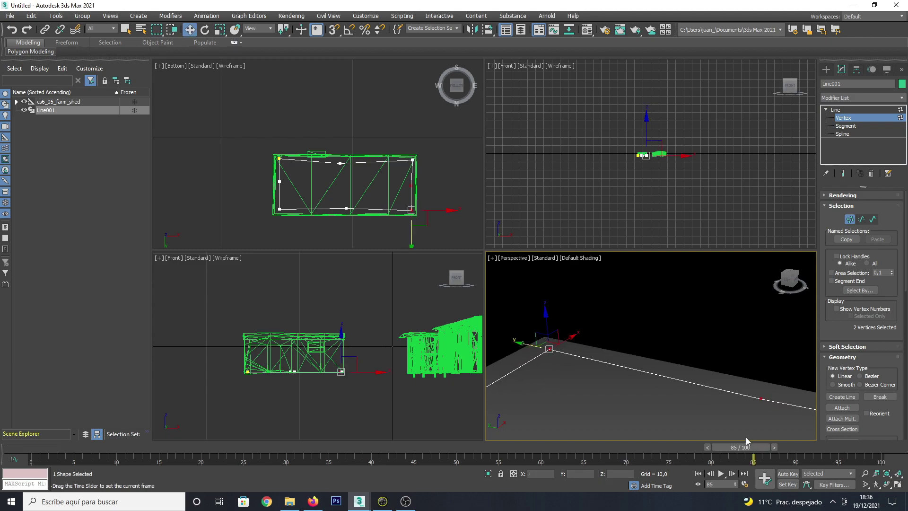
{"action": "left_click", "coordinate": [769, 414]}
{"action": "left_click", "coordinate": [876, 484]}
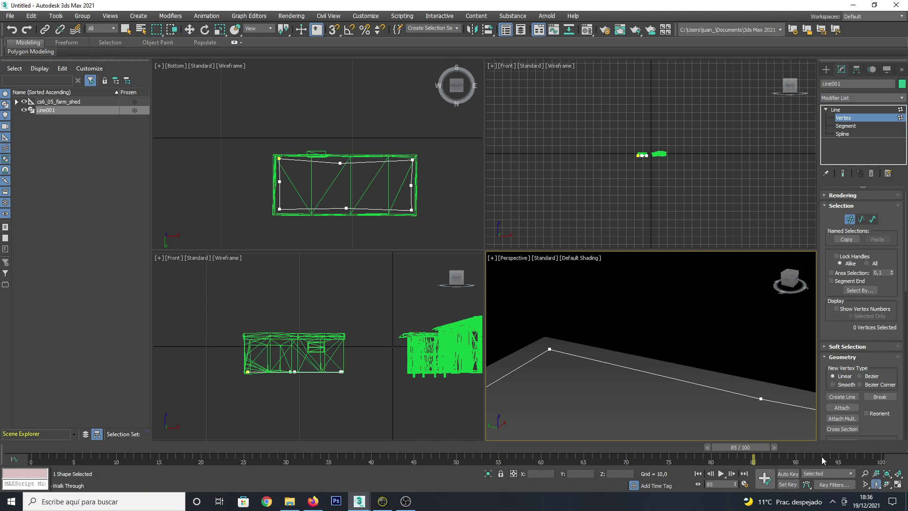
{"action": "mouse_move", "coordinate": [707, 377]}
{"action": "left_mouse_down"}
{"action": "mouse_move", "coordinate": [589, 373]}
{"action": "mouse_move", "coordinate": [540, 358]}
{"action": "mouse_move", "coordinate": [541, 349]}
{"action": "mouse_move", "coordinate": [544, 356]}
{"action": "mouse_move", "coordinate": [461, 358]}
{"action": "mouse_move", "coordinate": [579, 377]}
{"action": "mouse_move", "coordinate": [574, 372]}
{"action": "mouse_move", "coordinate": [608, 367]}
{"action": "mouse_move", "coordinate": [610, 381]}
{"action": "mouse_move", "coordinate": [535, 377]}
{"action": "mouse_move", "coordinate": [554, 379]}
{"action": "mouse_move", "coordinate": [511, 391]}
{"action": "mouse_move", "coordinate": [473, 361]}
{"action": "mouse_move", "coordinate": [635, 381]}
{"action": "left_mouse_up"}
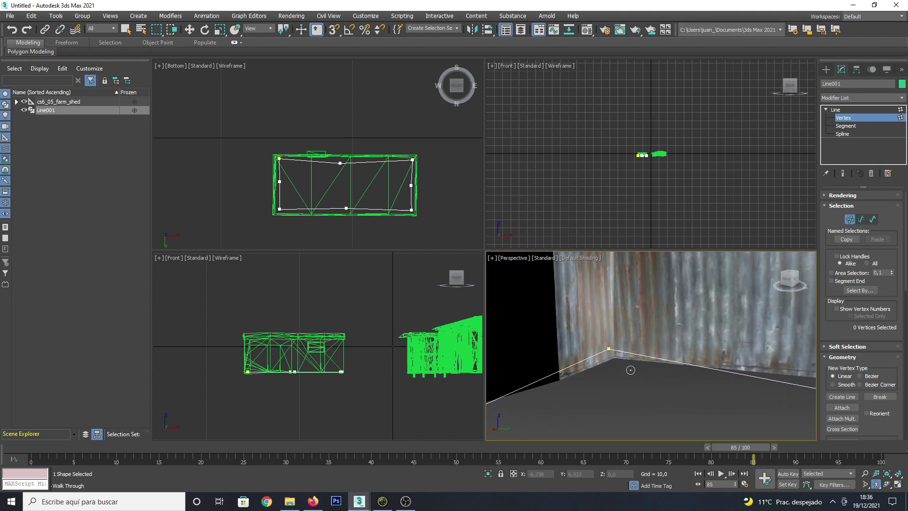
Step: Lower the wall-corner outline vertex along Z, then walk up to the corrugated wall
{"action": "key", "text": "w"}
{"action": "left_click", "coordinate": [609, 348]}
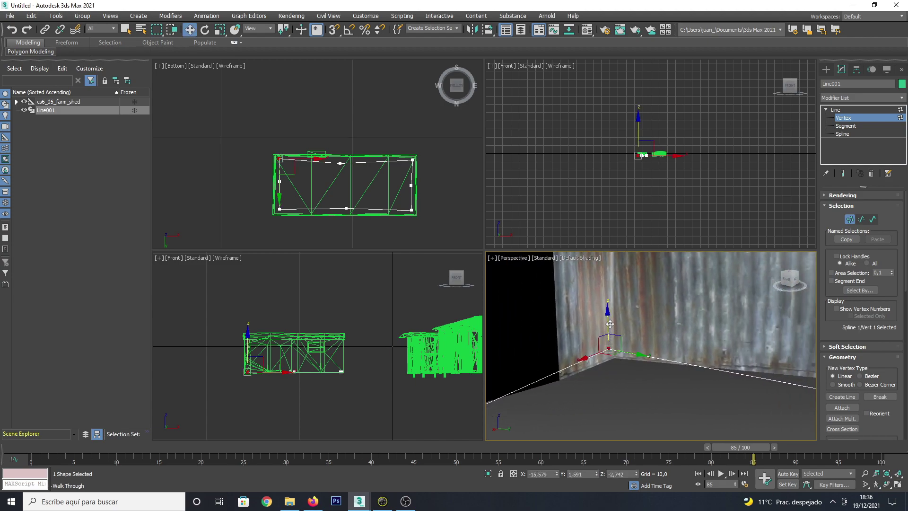
{"action": "mouse_move", "coordinate": [610, 324]}
{"action": "left_mouse_down"}
{"action": "mouse_move", "coordinate": [612, 342]}
{"action": "mouse_move", "coordinate": [637, 367]}
{"action": "left_mouse_up"}
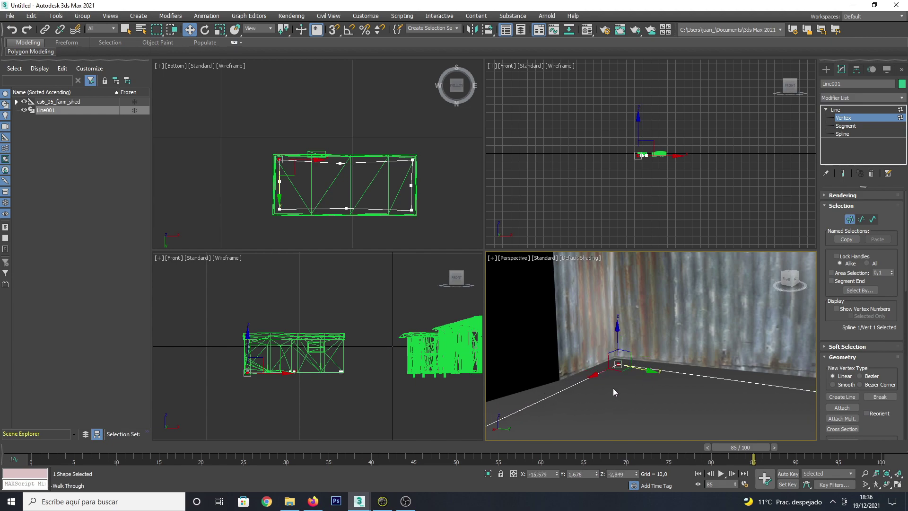
{"action": "left_click", "coordinate": [608, 402]}
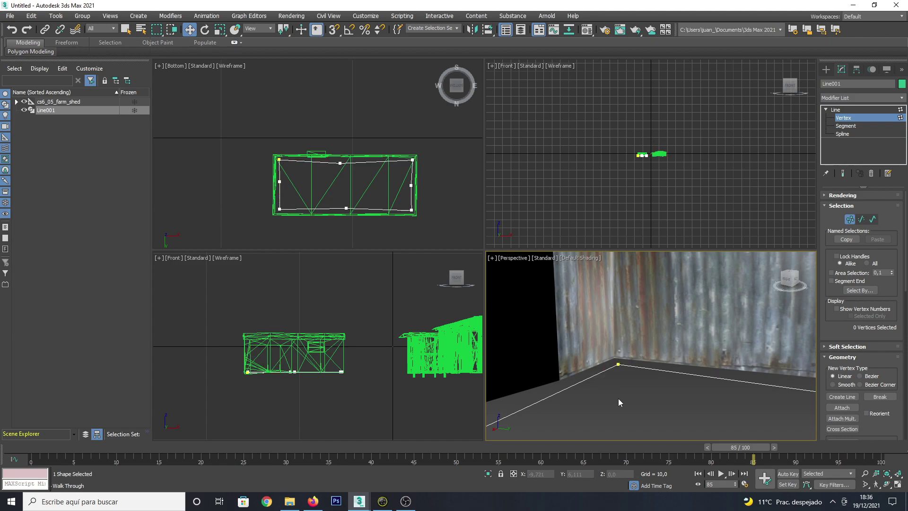
{"action": "left_click", "coordinate": [875, 484]}
{"action": "mouse_move", "coordinate": [640, 405]}
{"action": "left_mouse_down"}
{"action": "mouse_move", "coordinate": [533, 395]}
{"action": "mouse_move", "coordinate": [658, 419]}
{"action": "mouse_move", "coordinate": [626, 416]}
{"action": "mouse_move", "coordinate": [632, 412]}
{"action": "left_mouse_up"}
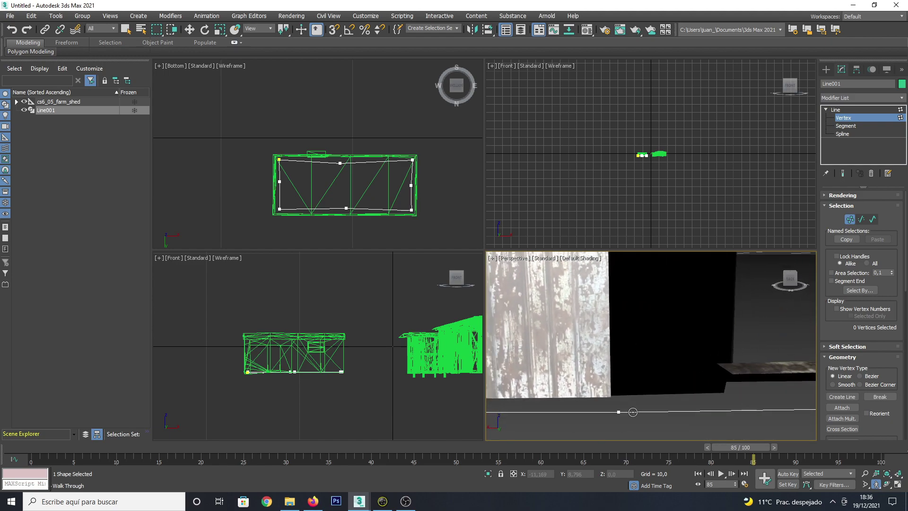
{"action": "right_click", "coordinate": [632, 412]}
Step: Nudge vertex 8 slightly toward the wall and inspect the spline inside the shed
{"action": "left_click", "coordinate": [619, 412]}
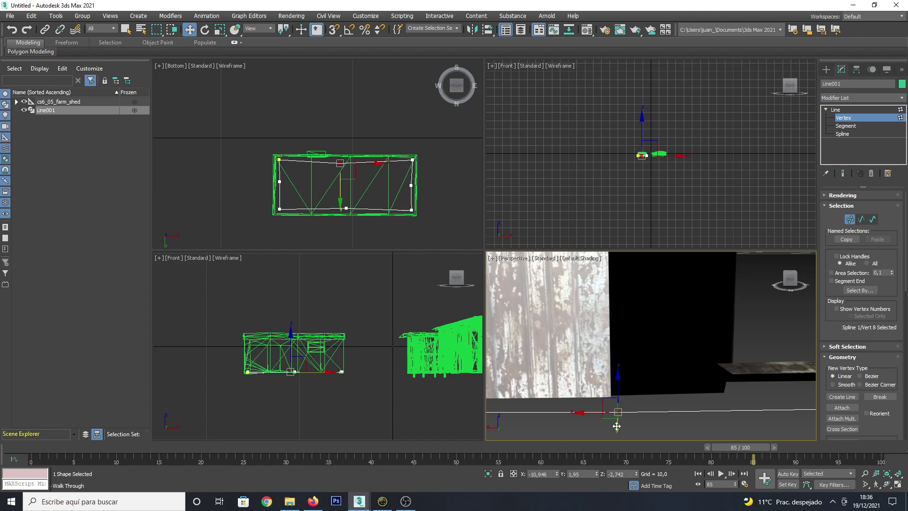
{"action": "left_click_drag", "start_coordinate": [615, 427], "coordinate": [619, 422]}
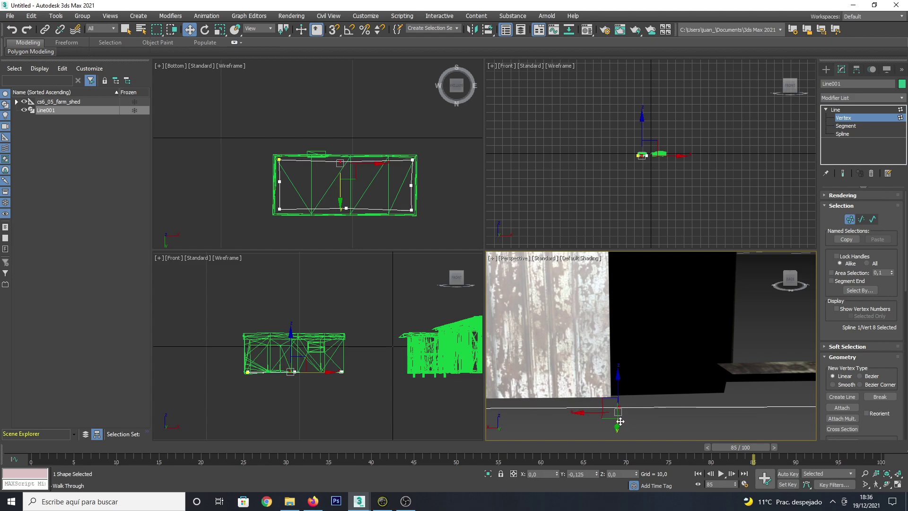
{"action": "left_click", "coordinate": [694, 412]}
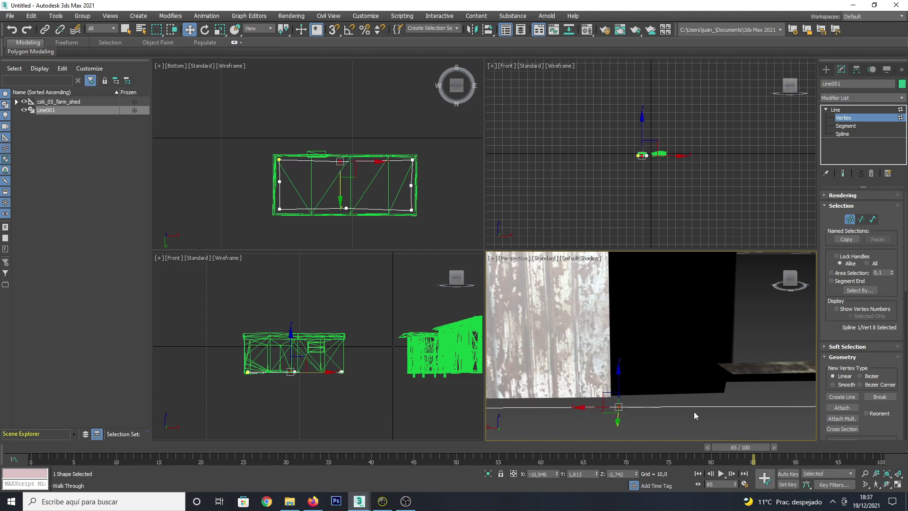
{"action": "left_click", "coordinate": [876, 484]}
{"action": "mouse_move", "coordinate": [615, 369]}
{"action": "left_mouse_down"}
{"action": "mouse_move", "coordinate": [644, 386]}
{"action": "mouse_move", "coordinate": [665, 382]}
{"action": "mouse_move", "coordinate": [637, 381]}
{"action": "mouse_move", "coordinate": [641, 398]}
{"action": "mouse_move", "coordinate": [645, 383]}
{"action": "mouse_move", "coordinate": [713, 367]}
{"action": "mouse_move", "coordinate": [521, 388]}
{"action": "mouse_move", "coordinate": [707, 387]}
{"action": "mouse_move", "coordinate": [687, 388]}
{"action": "left_mouse_up"}
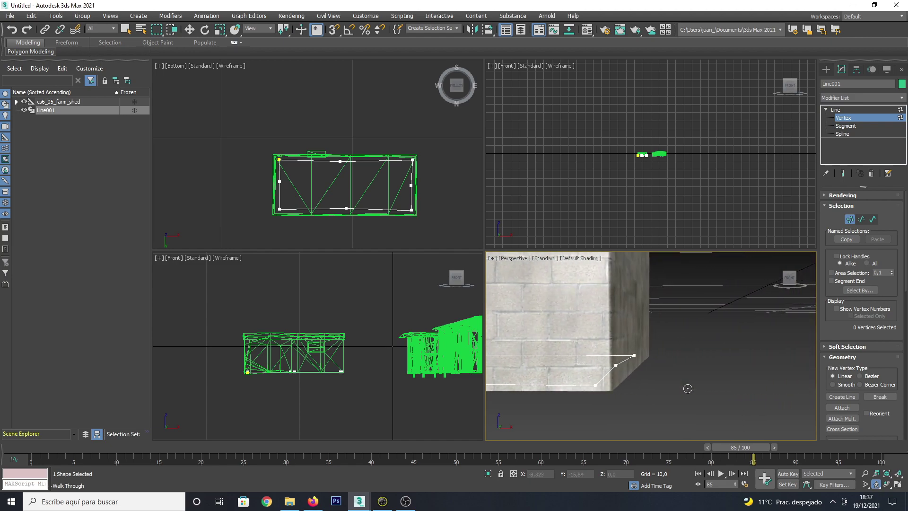
{"action": "left_click_drag", "start_coordinate": [688, 388], "coordinate": [687, 388]}
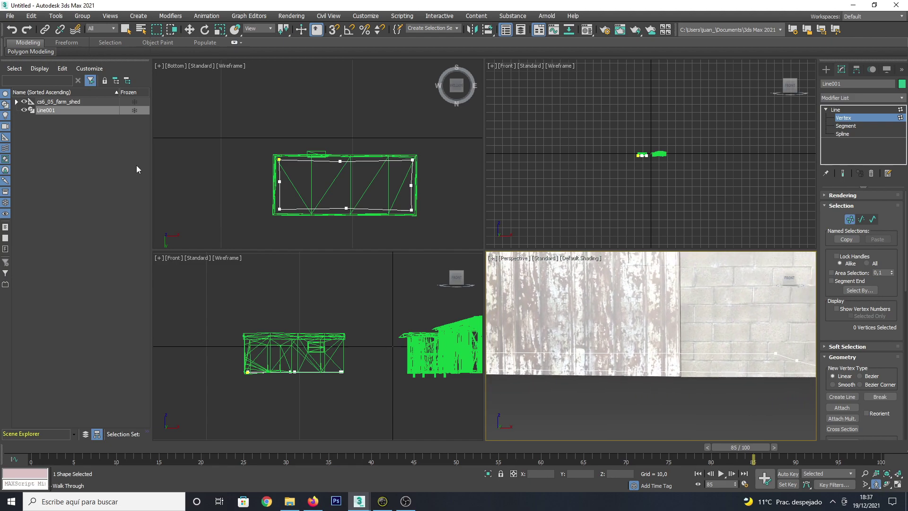
Step: Return Line001 to whole-object Line level and walk closer to the outer block wall
{"action": "double_click", "coordinate": [48, 110]}
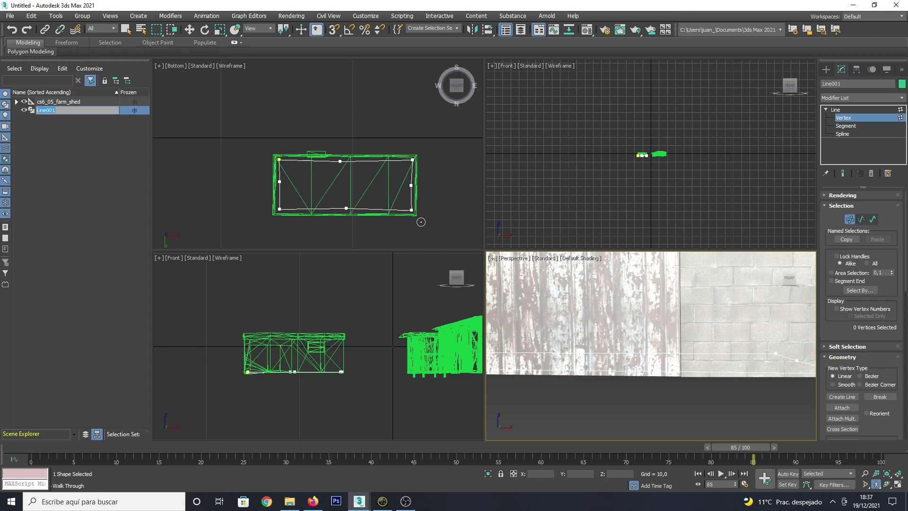
{"action": "key", "text": "Return"}
{"action": "key", "text": "w"}
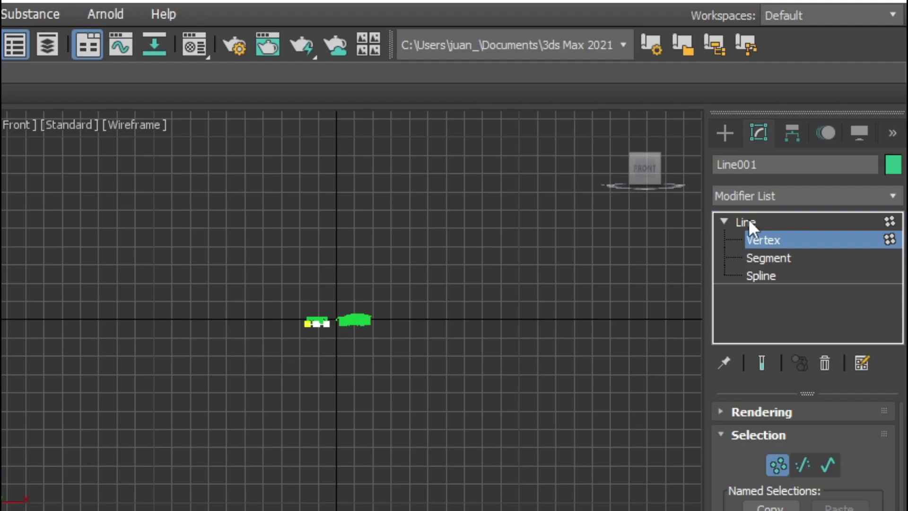
{"action": "left_click", "coordinate": [762, 223]}
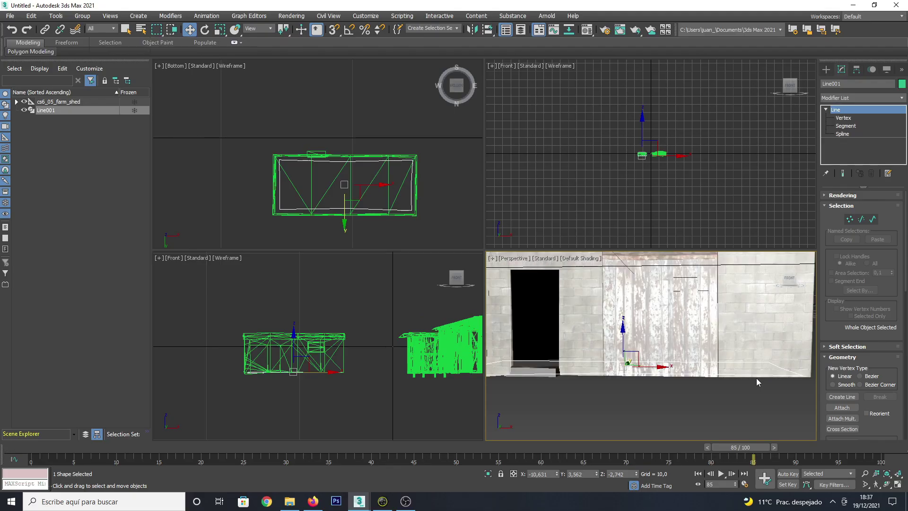
{"action": "left_click", "coordinate": [875, 484]}
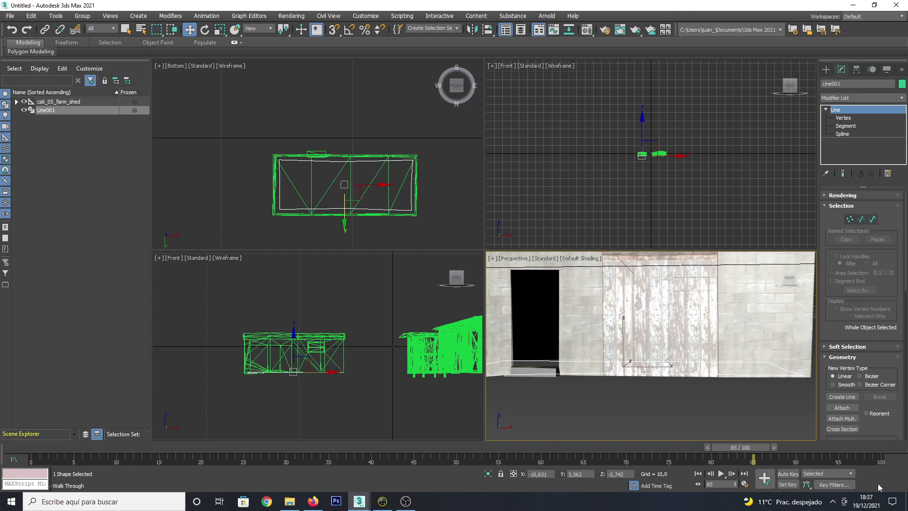
{"action": "key", "text": "Up"}
{"action": "mouse_move", "coordinate": [723, 417]}
{"action": "left_mouse_down"}
{"action": "mouse_move", "coordinate": [669, 418]}
{"action": "mouse_move", "coordinate": [719, 412]}
{"action": "mouse_move", "coordinate": [701, 418]}
{"action": "left_mouse_up"}
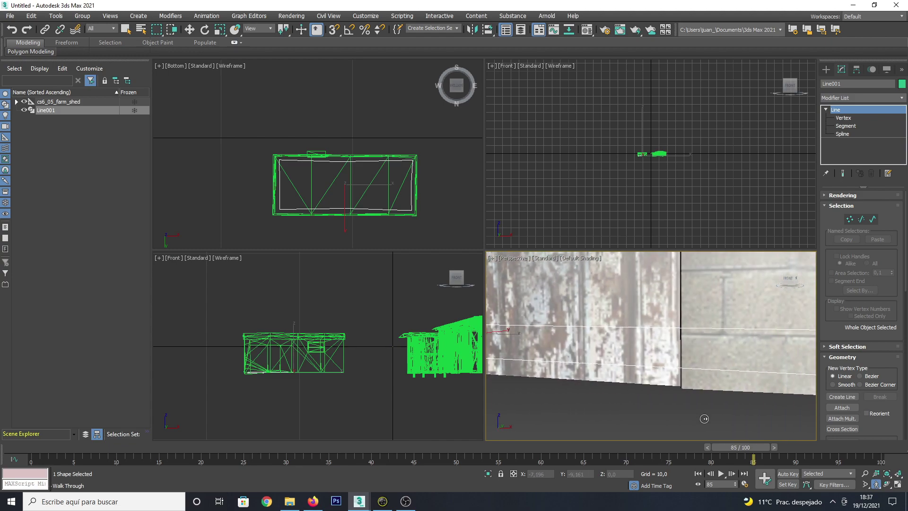
{"action": "key", "text": "w"}
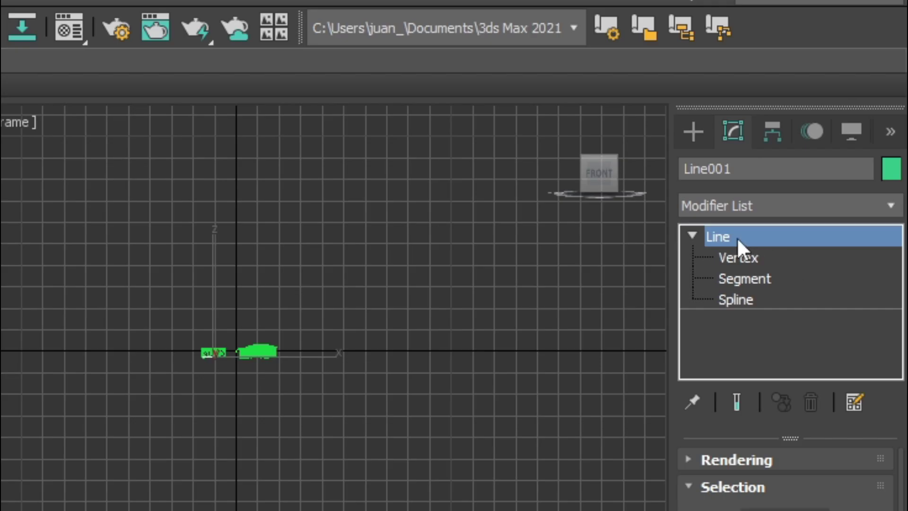
Step: Lower the whole Line001 spline to Z -2,772 with the coordinate spinner
{"action": "key", "text": "1"}
{"action": "left_click", "coordinate": [740, 236]}
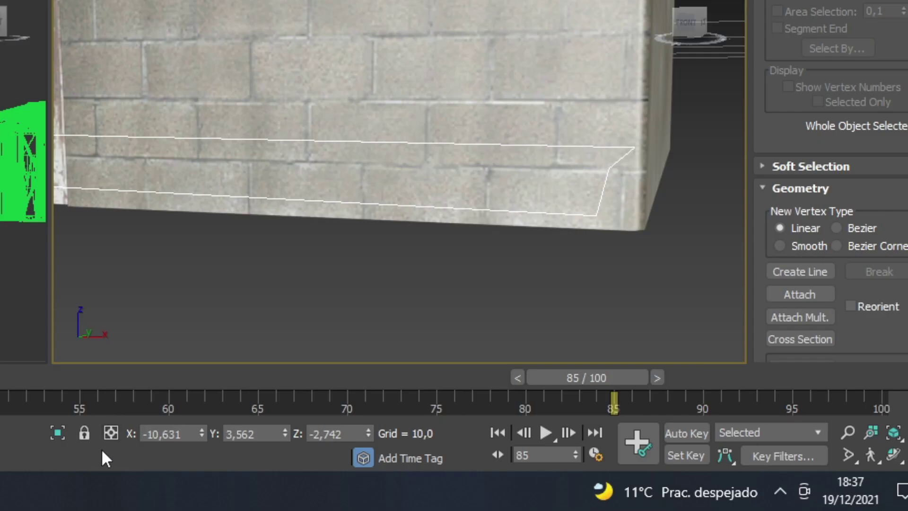
{"action": "left_click", "coordinate": [368, 435]}
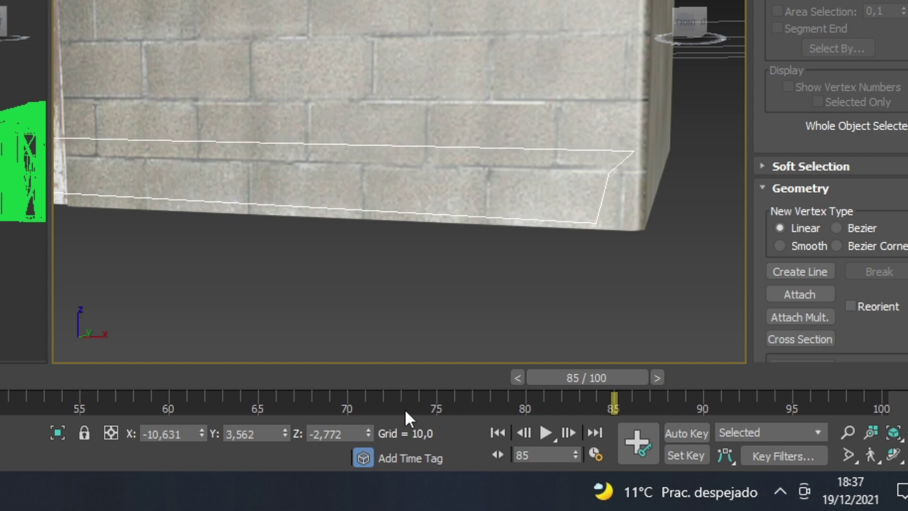
{"action": "left_click", "coordinate": [368, 435]}
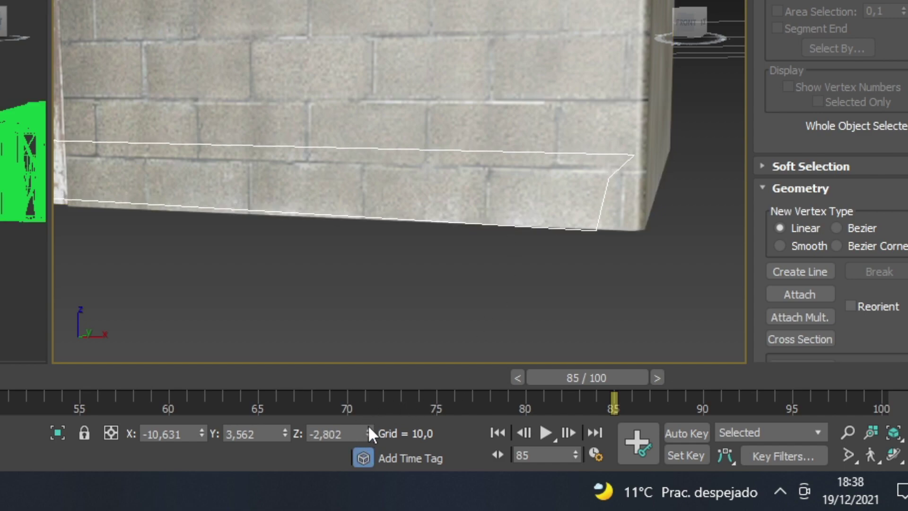
{"action": "left_click", "coordinate": [368, 430]}
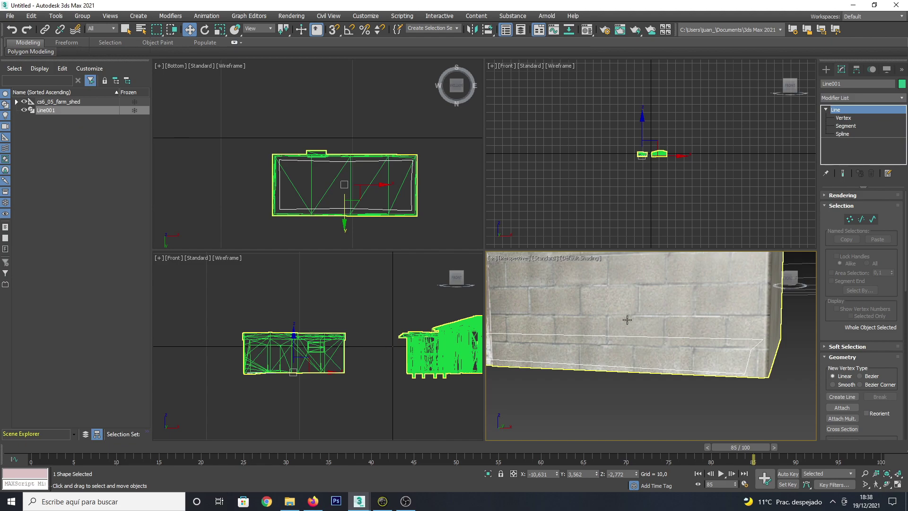
{"action": "left_click", "coordinate": [876, 484]}
{"action": "mouse_move", "coordinate": [634, 341]}
{"action": "left_mouse_down"}
{"action": "mouse_move", "coordinate": [617, 364]}
{"action": "mouse_move", "coordinate": [701, 367]}
{"action": "mouse_move", "coordinate": [719, 326]}
{"action": "mouse_move", "coordinate": [697, 381]}
{"action": "mouse_move", "coordinate": [706, 383]}
{"action": "left_mouse_up"}
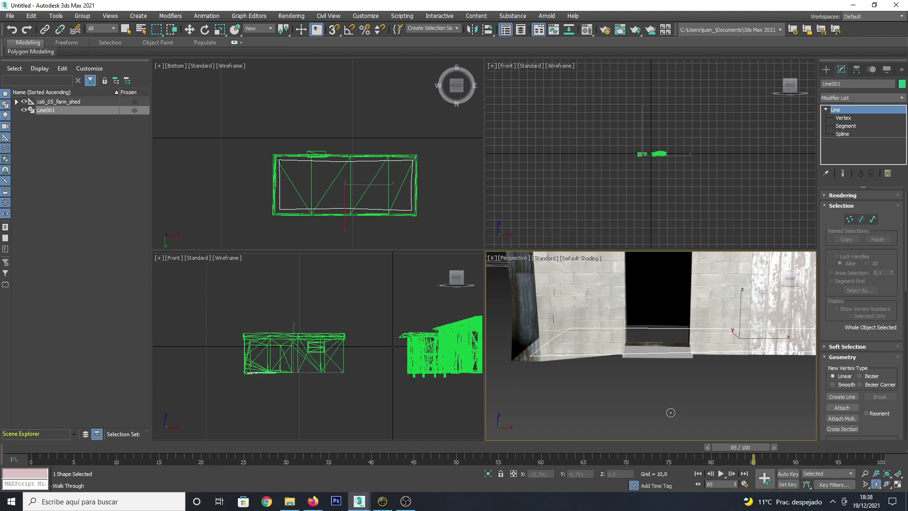
{"action": "mouse_move", "coordinate": [670, 412]}
{"action": "left_mouse_down"}
{"action": "mouse_move", "coordinate": [630, 392]}
{"action": "mouse_move", "coordinate": [672, 398]}
{"action": "left_mouse_up"}
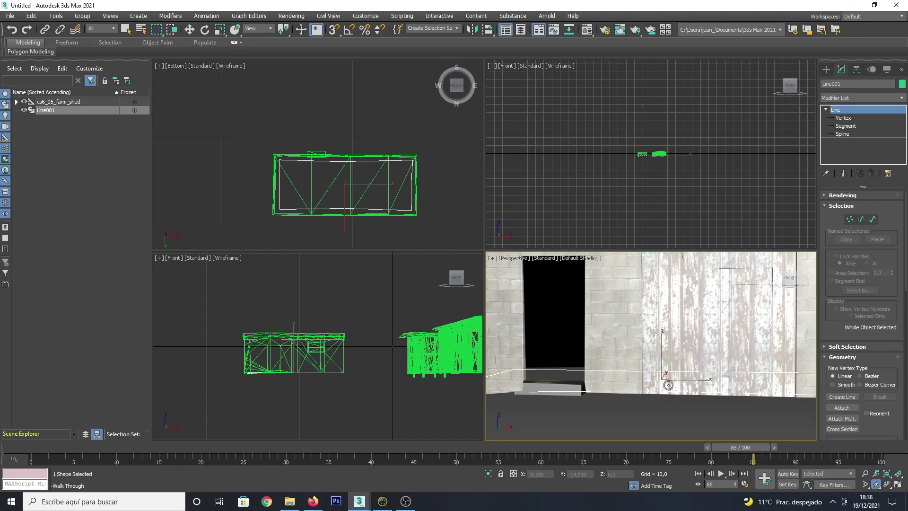
{"action": "left_click", "coordinate": [54, 113]}
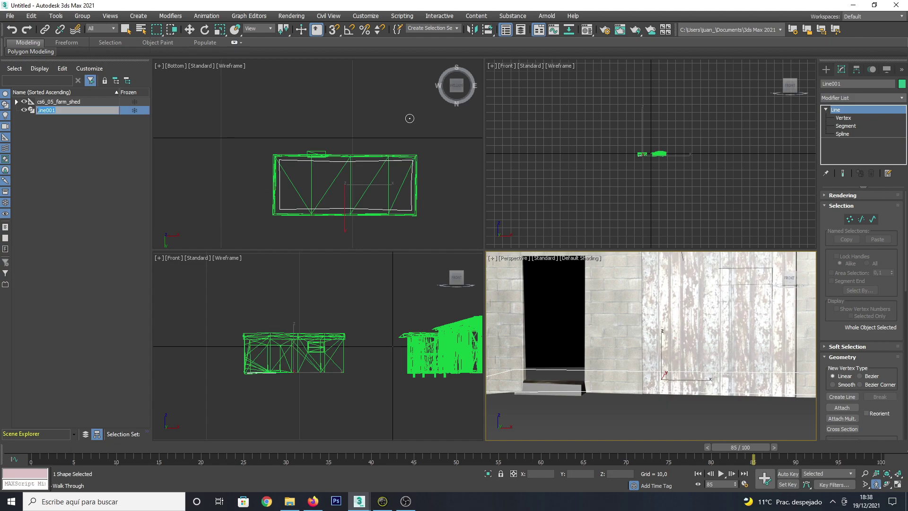
{"action": "left_click", "coordinate": [857, 117]}
{"action": "left_click", "coordinate": [794, 138]}
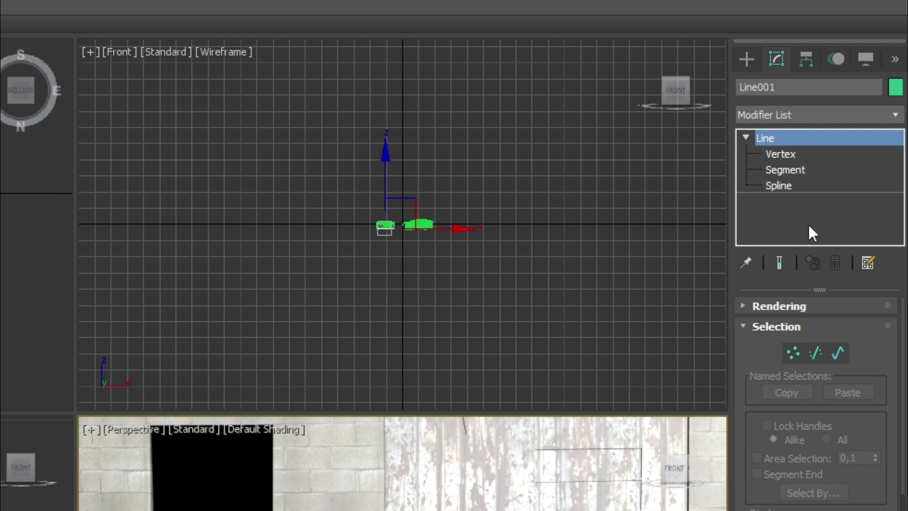
Step: Convert Line001 to an Editable Poly at Polygon level, viewing the whole shed
{"action": "right_click", "coordinate": [788, 140]}
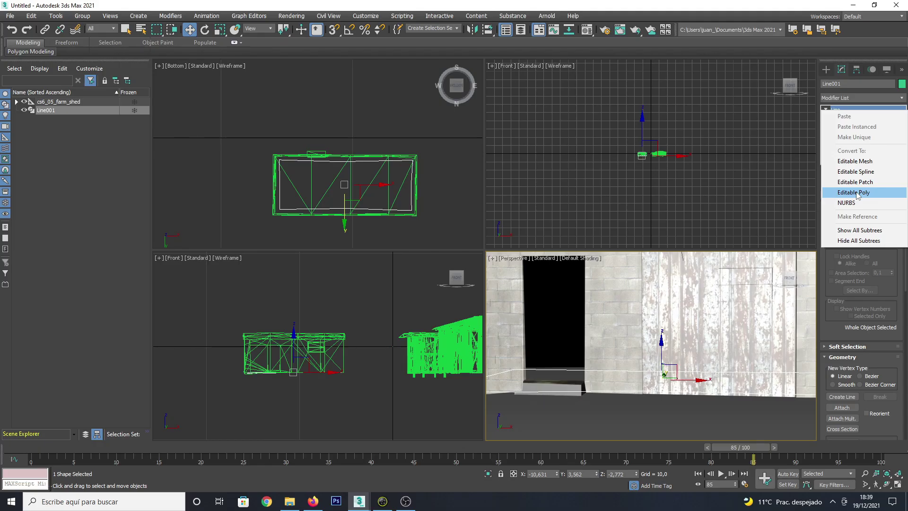
{"action": "left_click", "coordinate": [848, 199]}
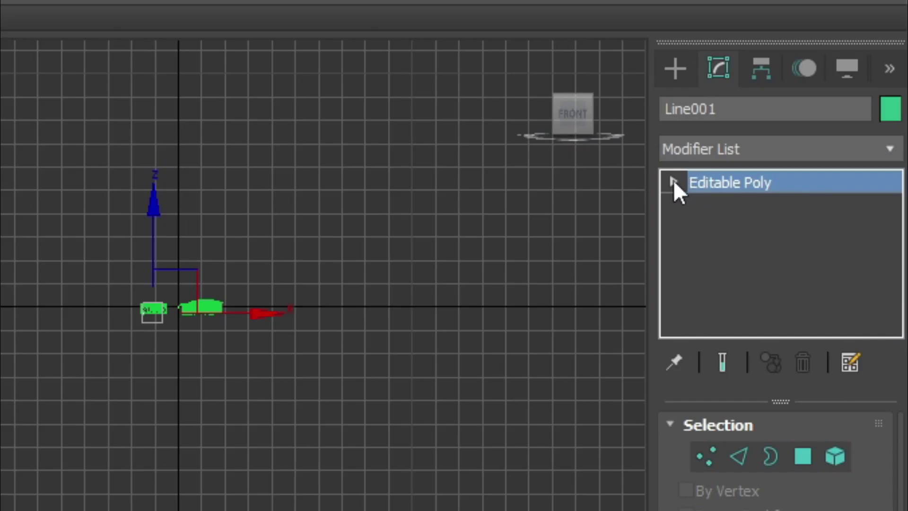
{"action": "left_click", "coordinate": [674, 180]}
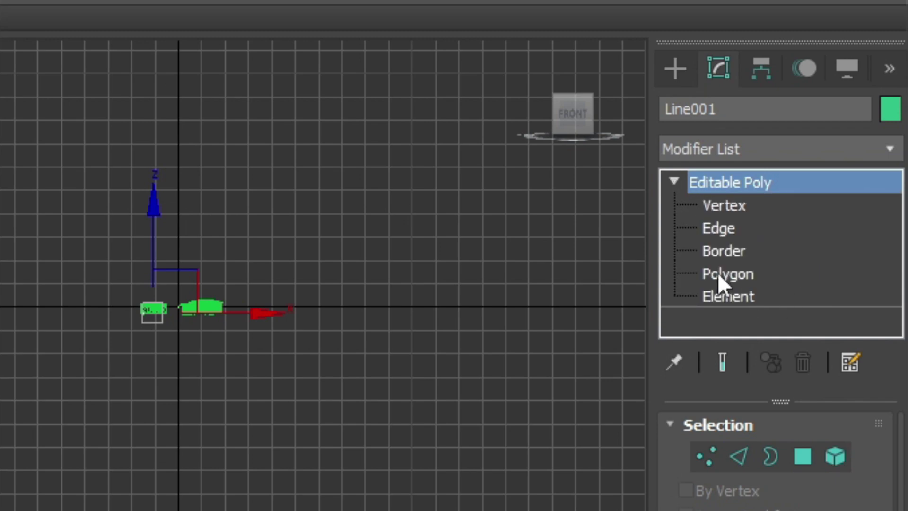
{"action": "left_click", "coordinate": [740, 273]}
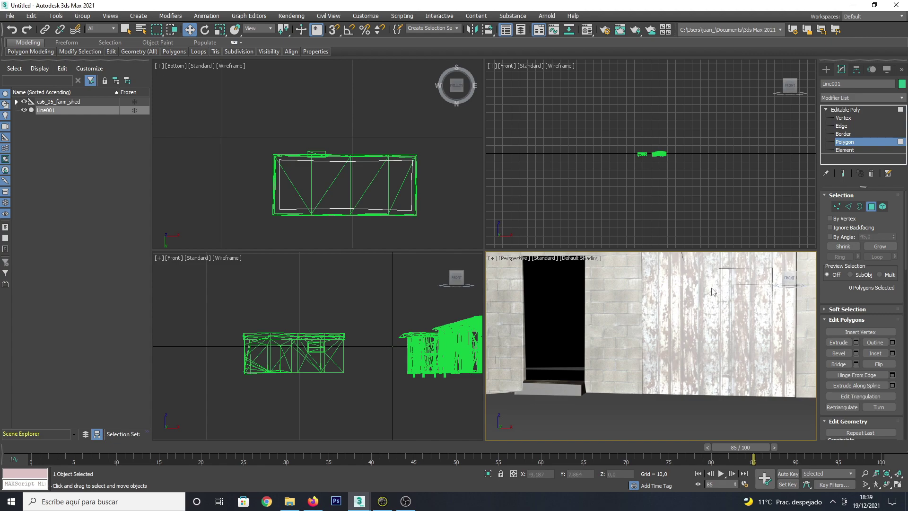
{"action": "scroll", "coordinate": [697, 302], "scroll_direction": "down", "scroll_amount": 3}
{"action": "scroll", "coordinate": [694, 298], "scroll_direction": "down", "scroll_amount": 3}
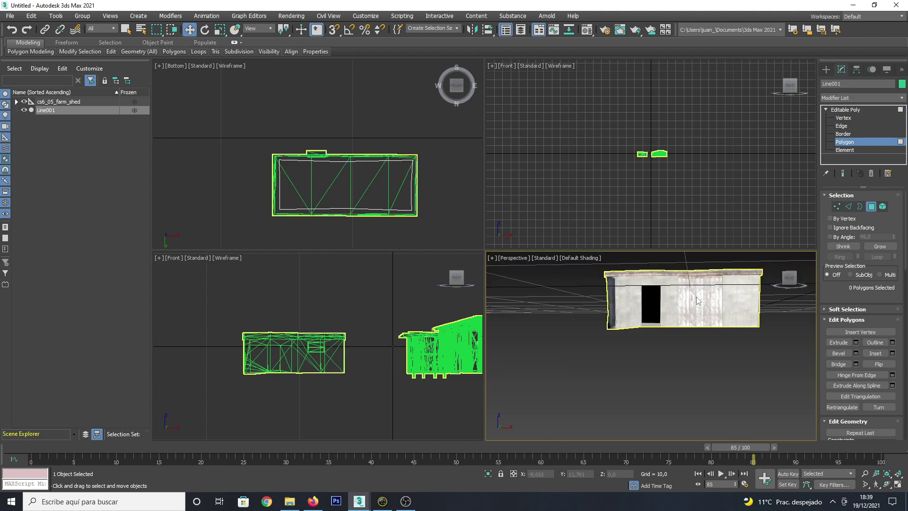
{"action": "left_click", "coordinate": [876, 484]}
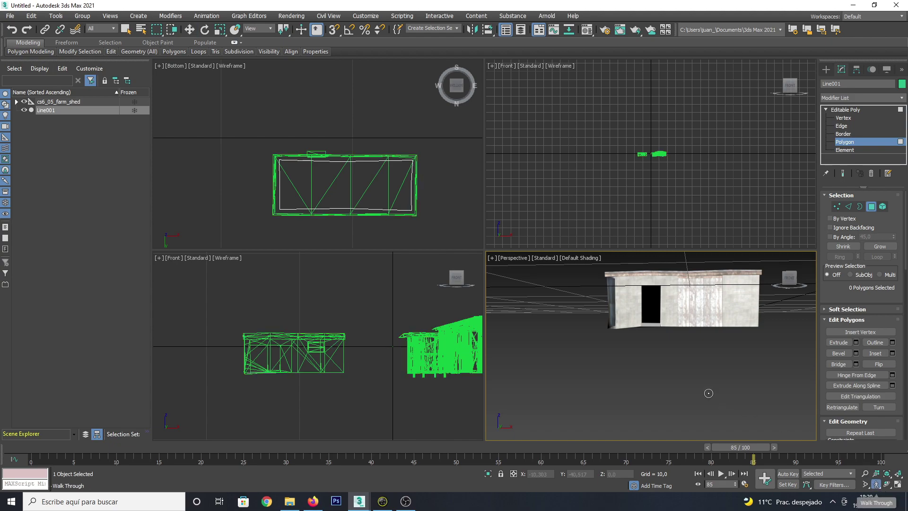
{"action": "mouse_move", "coordinate": [708, 393]}
{"action": "left_mouse_down"}
{"action": "mouse_move", "coordinate": [675, 369]}
{"action": "mouse_move", "coordinate": [668, 375]}
{"action": "left_mouse_up"}
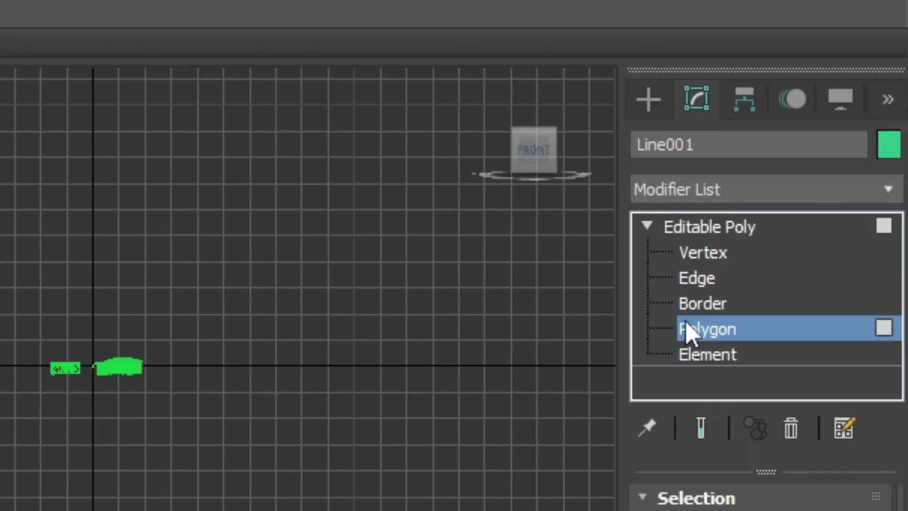
Step: Select Line001's floor polygon and unhide cs6_05_farm_shed_high in Scene Explorer
{"action": "left_click", "coordinate": [841, 141]}
{"action": "left_click", "coordinate": [698, 330]}
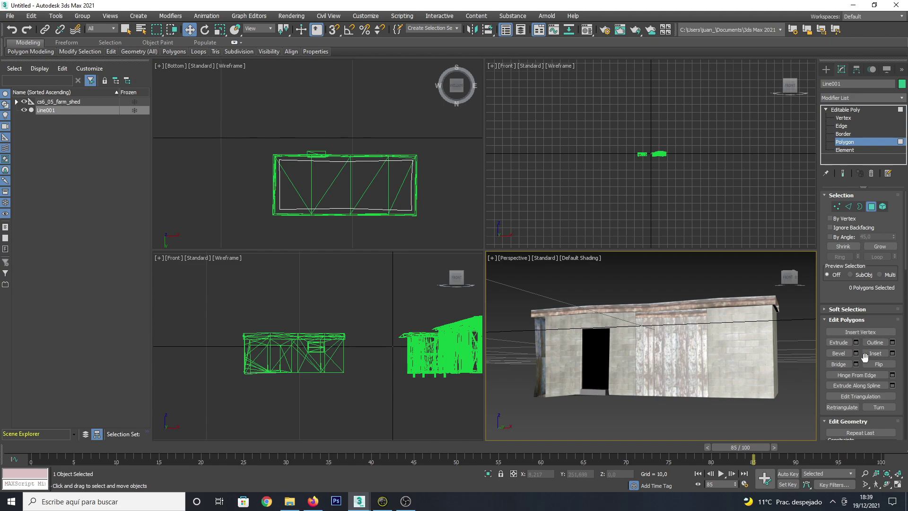
{"action": "left_click", "coordinate": [840, 344]}
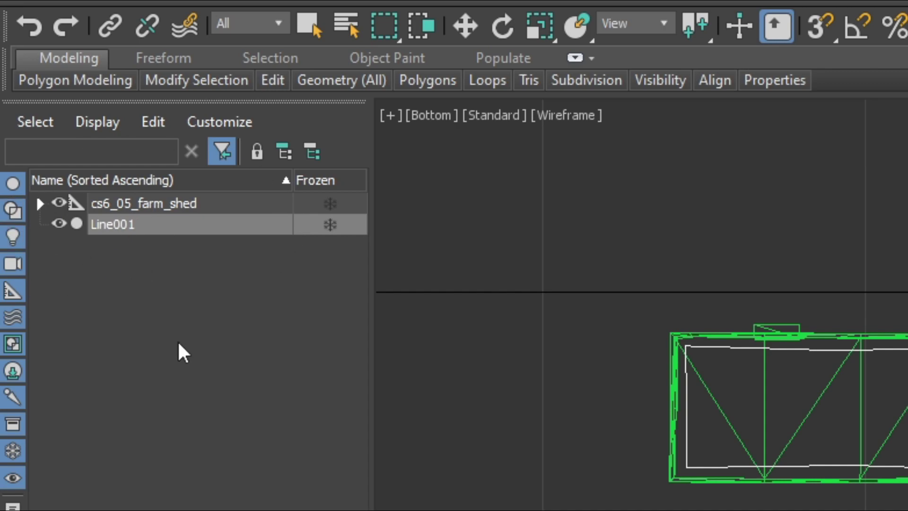
{"action": "left_click", "coordinate": [41, 201]}
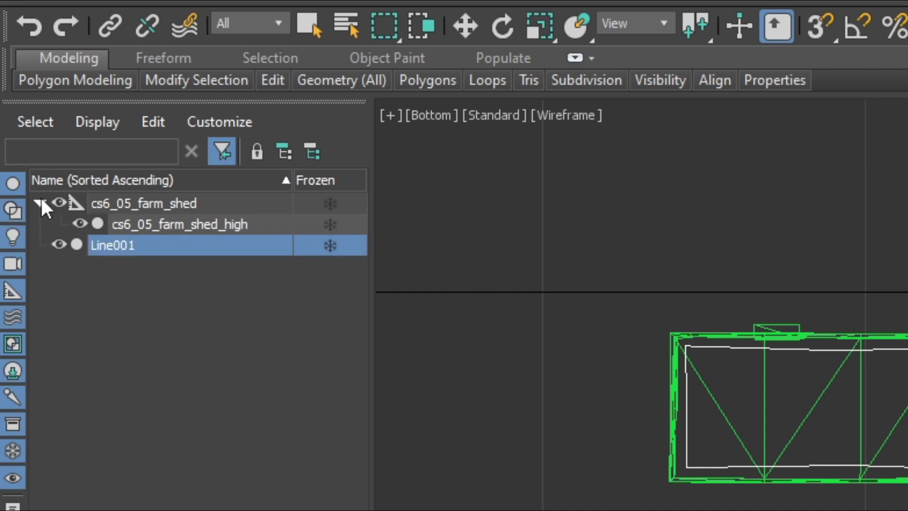
{"action": "left_click", "coordinate": [80, 222]}
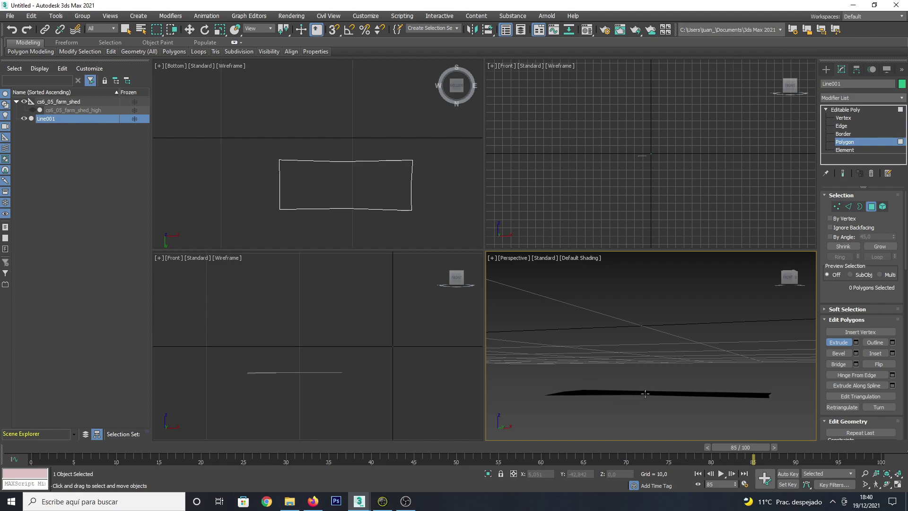
{"action": "left_click", "coordinate": [645, 393]}
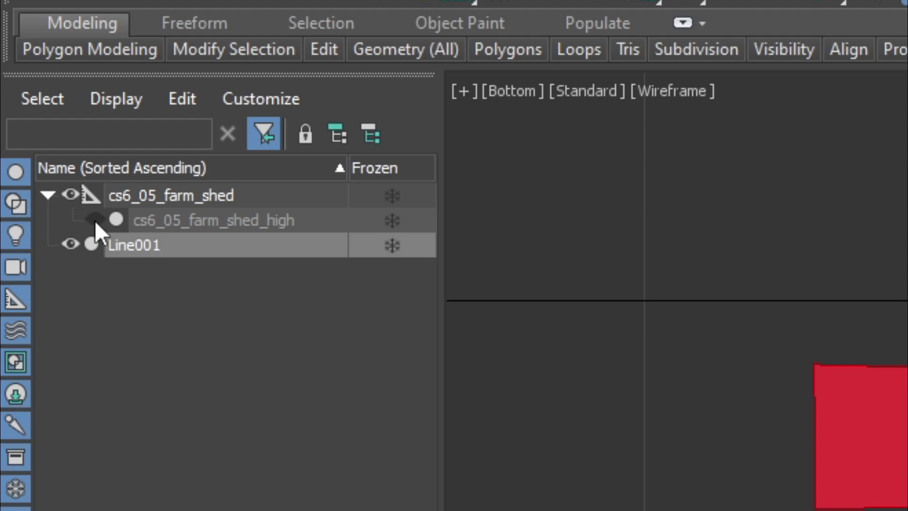
{"action": "left_click", "coordinate": [95, 220]}
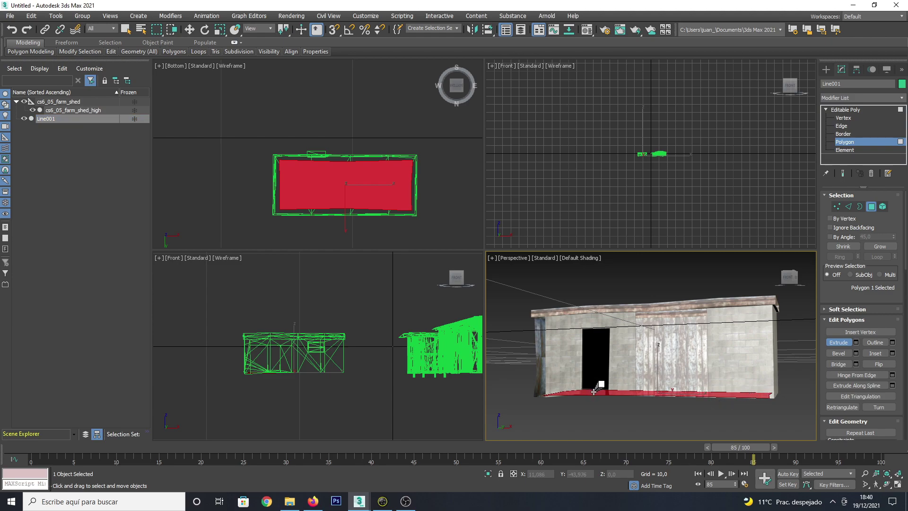
Step: Extrude Line001's floor polygon upward until it reaches the shed's roof edge
{"action": "left_click_drag", "start_coordinate": [594, 392], "coordinate": [592, 399]}
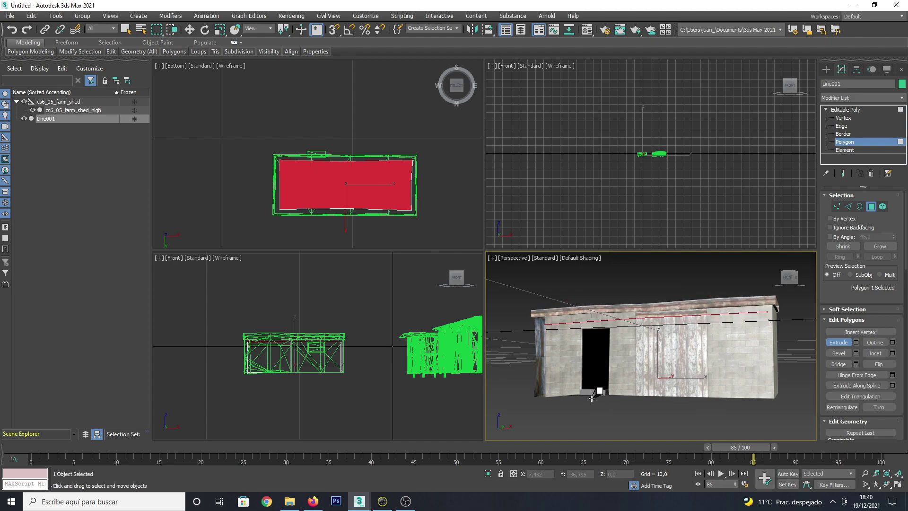
{"action": "left_click_drag", "start_coordinate": [591, 398], "coordinate": [594, 399]}
{"action": "left_click_drag", "start_coordinate": [594, 398], "coordinate": [595, 399]}
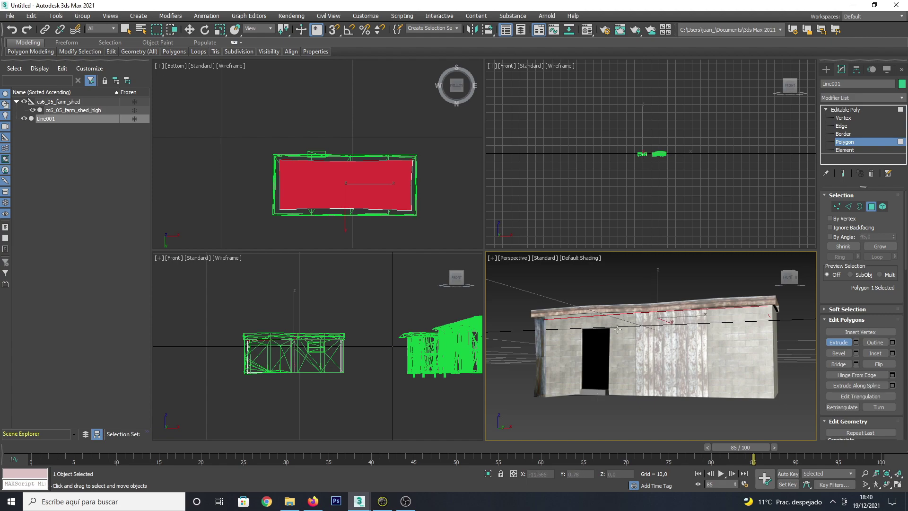
Step: Hide and re-show the farm shed mesh to inspect the extruded block inside it
{"action": "left_click", "coordinate": [33, 110]}
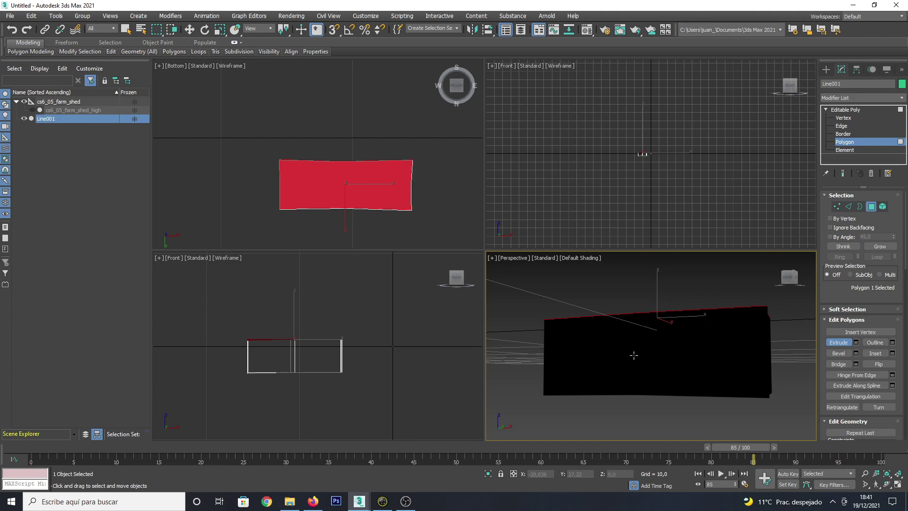
{"action": "left_click", "coordinate": [32, 109]}
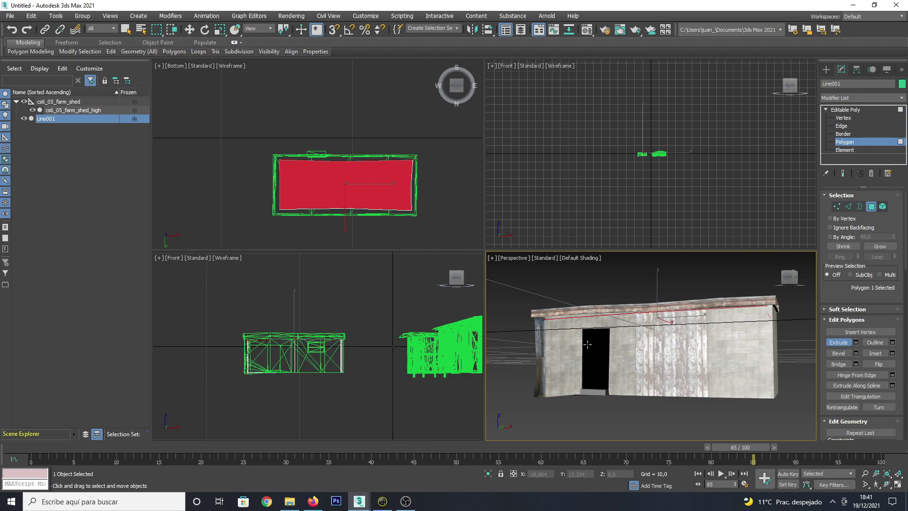
{"action": "left_click", "coordinate": [33, 109]}
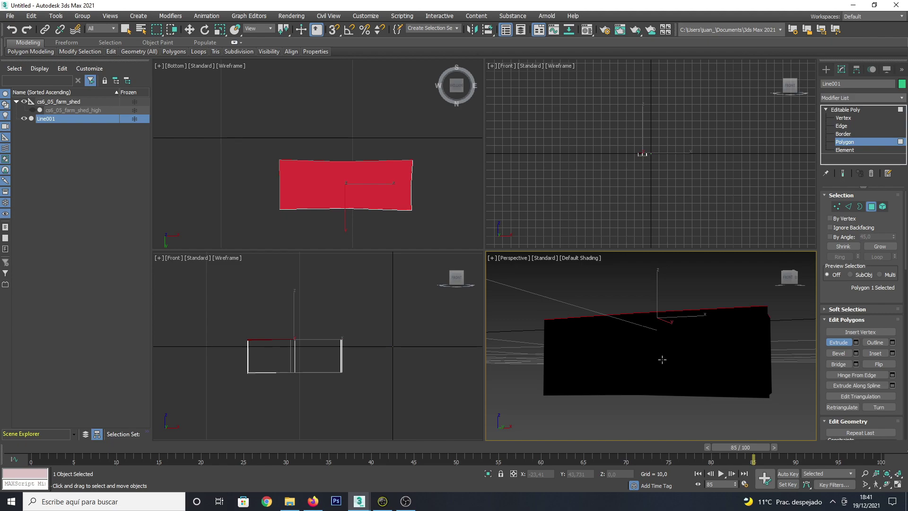
{"action": "left_click", "coordinate": [32, 110]}
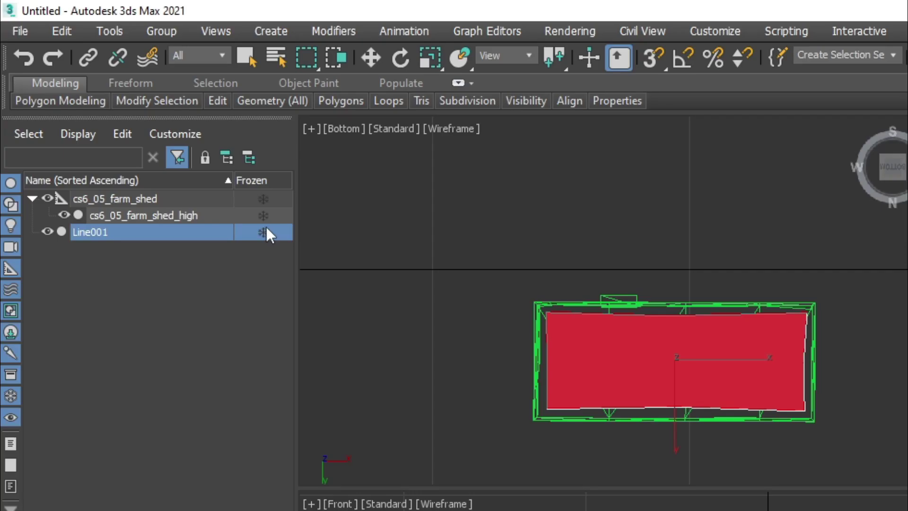
Step: Freeze Line001, select cs6_05_farm_shed_high, and switch to File Explorer's open iv folder
{"action": "left_click", "coordinate": [262, 232]}
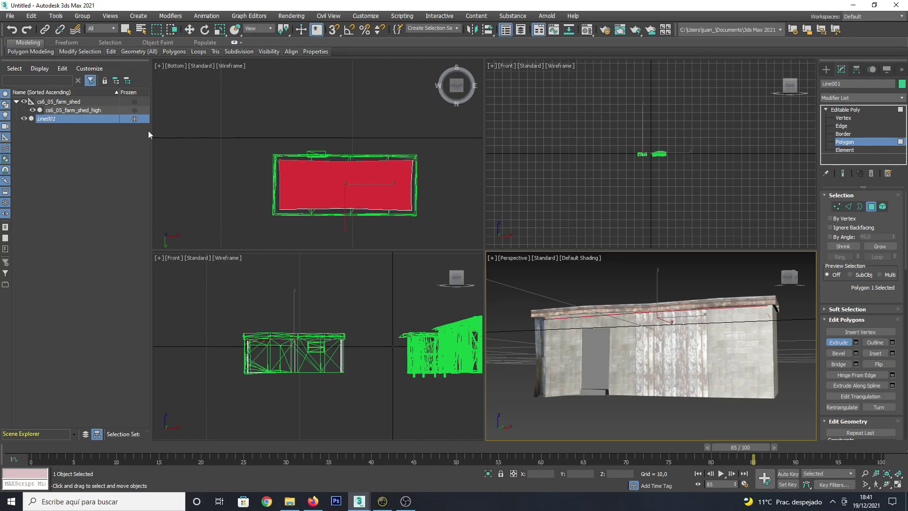
{"action": "left_click", "coordinate": [93, 111]}
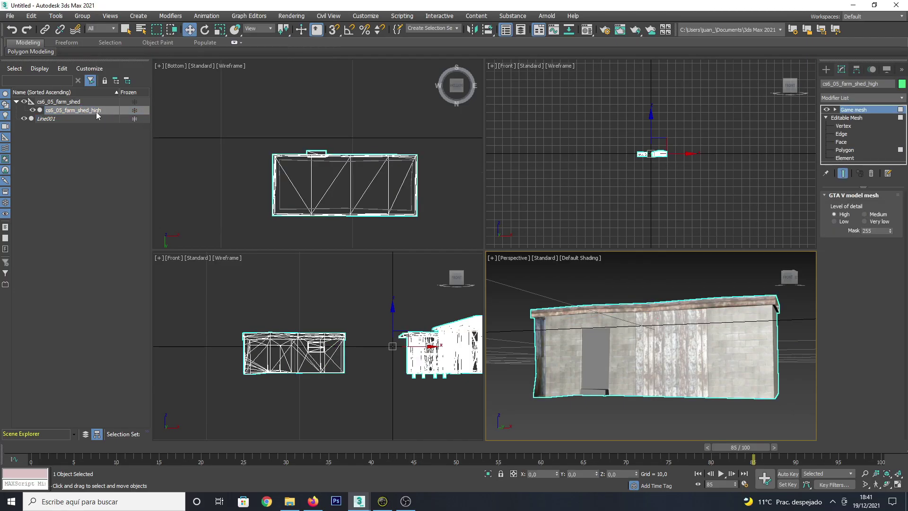
{"action": "left_click", "coordinate": [289, 502]}
Step: Browse the ydr and ybn subfolders of the open iv folder
{"action": "left_click", "coordinate": [43, 32]}
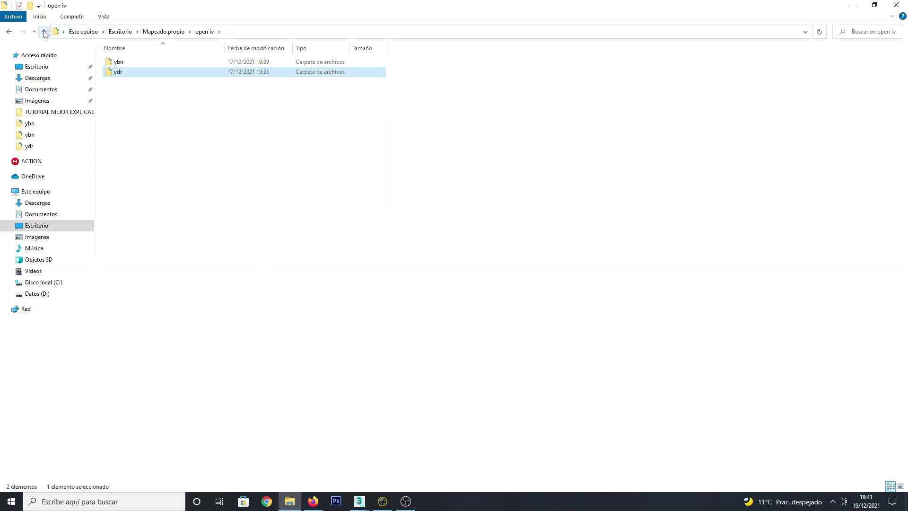
{"action": "double_click", "coordinate": [130, 94]}
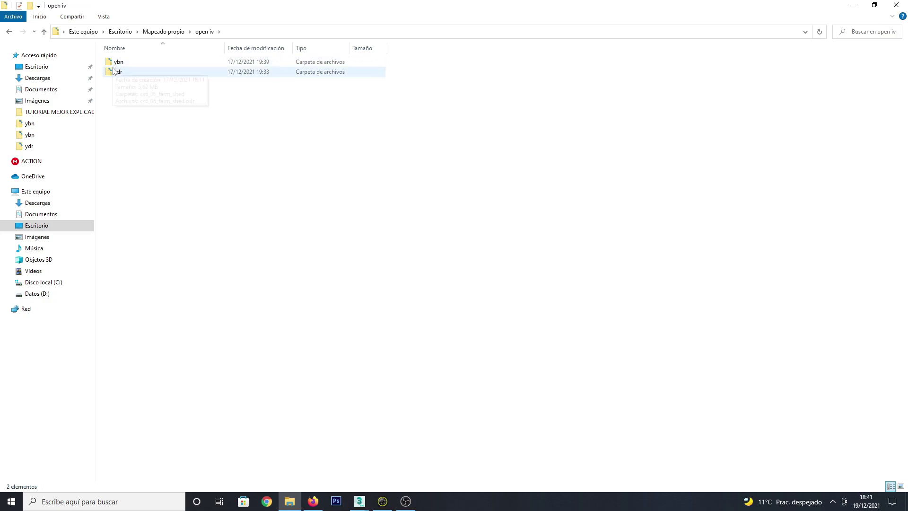
{"action": "double_click", "coordinate": [121, 72]}
{"action": "left_click", "coordinate": [44, 31]}
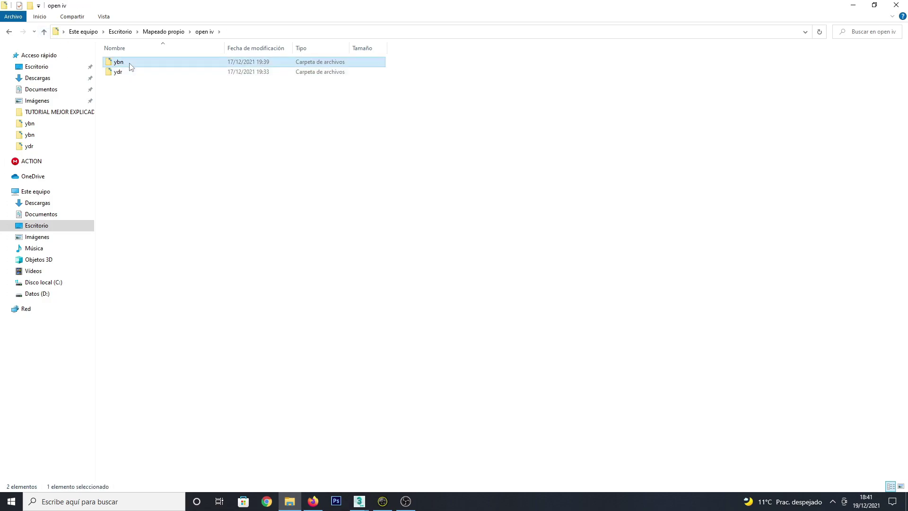
{"action": "double_click", "coordinate": [119, 62]}
{"action": "left_click", "coordinate": [43, 31]}
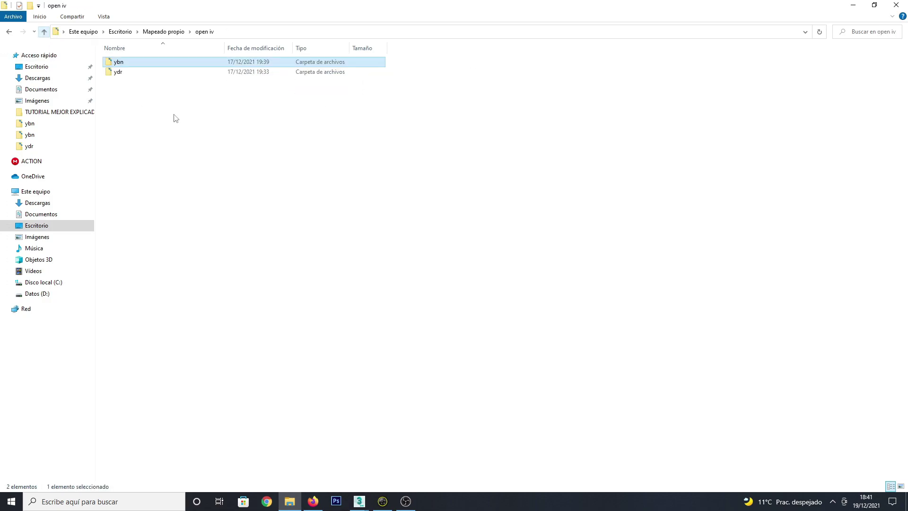
{"action": "double_click", "coordinate": [118, 63]}
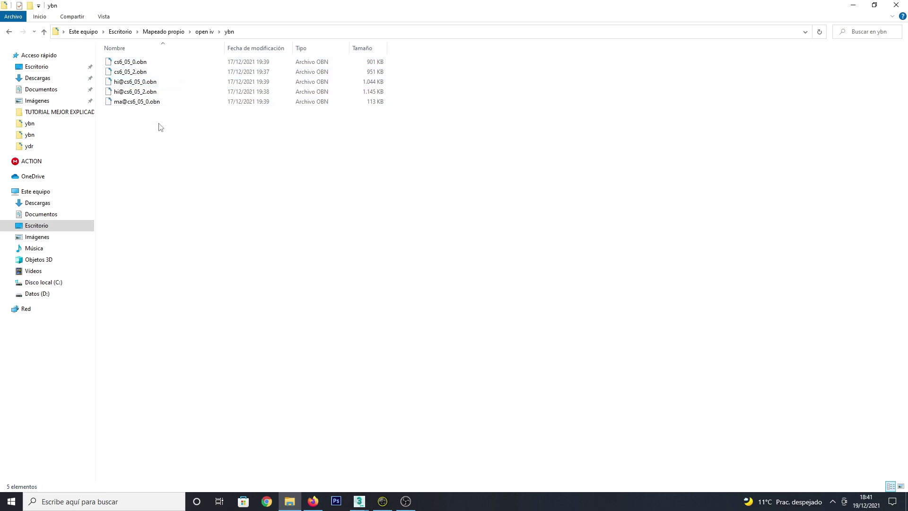
Step: Check the beta folder, select cs6_05_farm_shed.odr in open iv's ydr, and minimize Explorer
{"action": "left_click", "coordinate": [44, 32]}
{"action": "double_click", "coordinate": [126, 76]}
{"action": "left_click", "coordinate": [43, 32]}
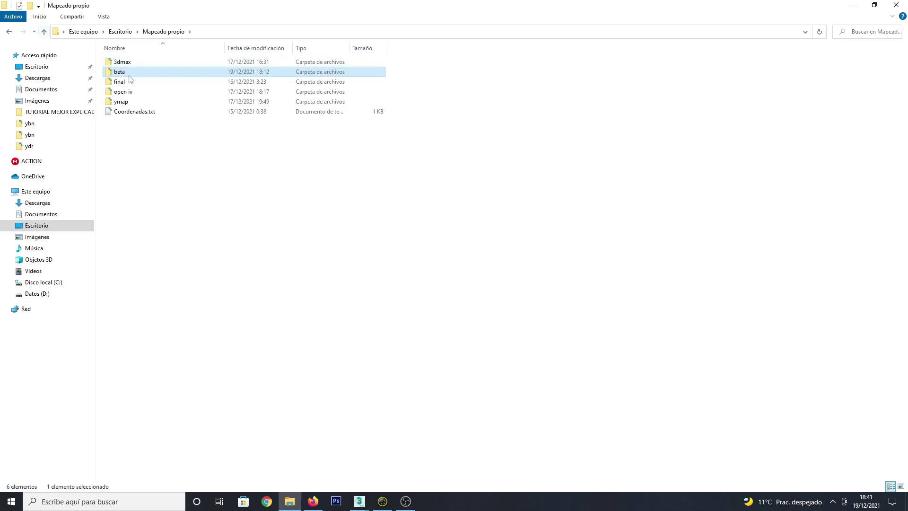
{"action": "double_click", "coordinate": [129, 94]}
{"action": "double_click", "coordinate": [117, 74]}
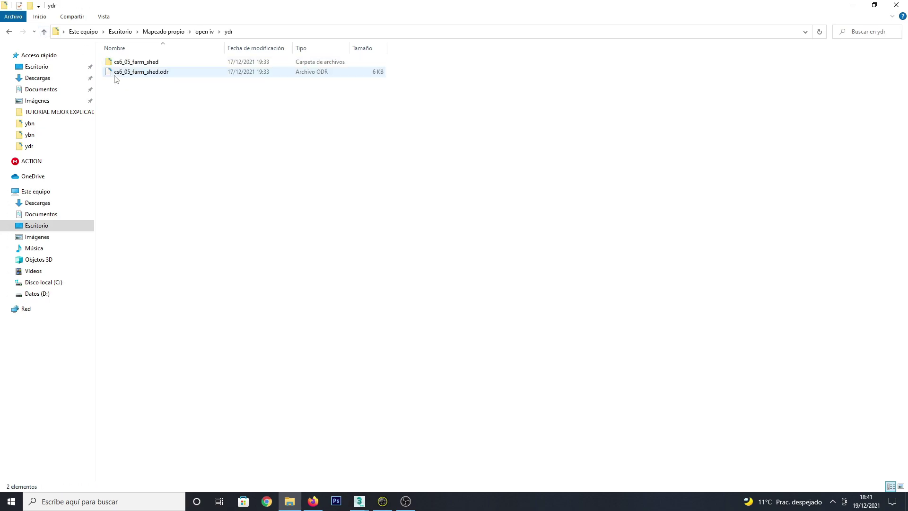
{"action": "left_click", "coordinate": [141, 74]}
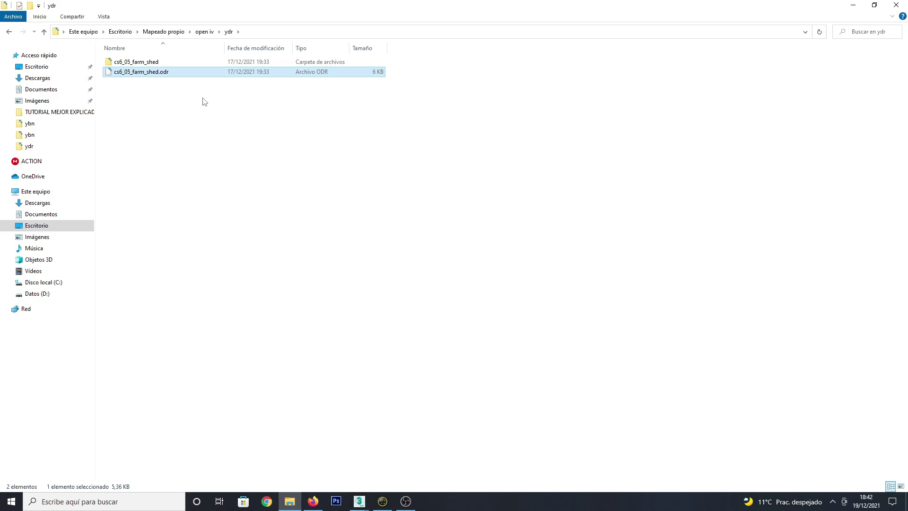
{"action": "left_click", "coordinate": [852, 5]}
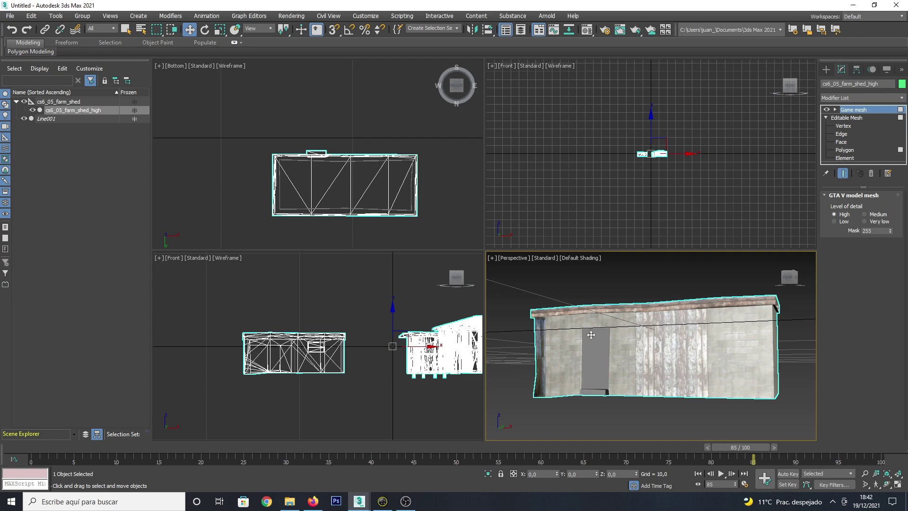
{"action": "left_click", "coordinate": [32, 110]}
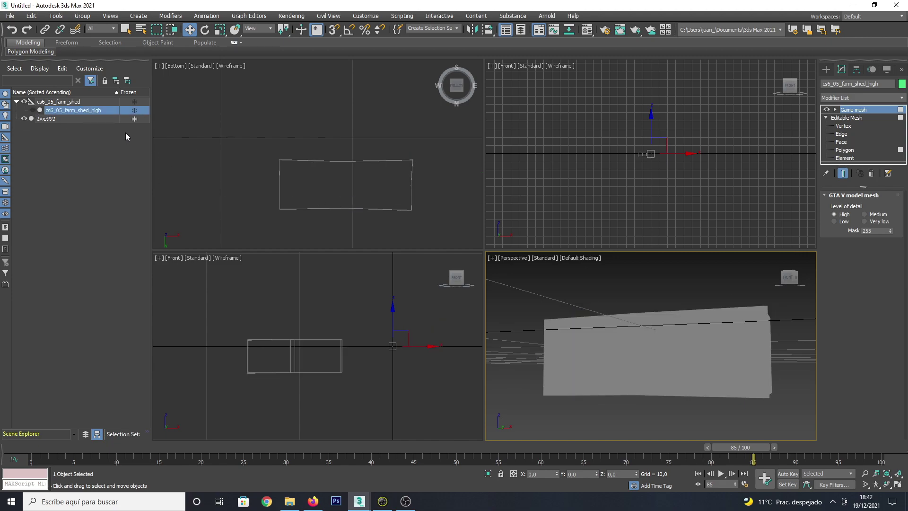
{"action": "left_click", "coordinate": [135, 118]}
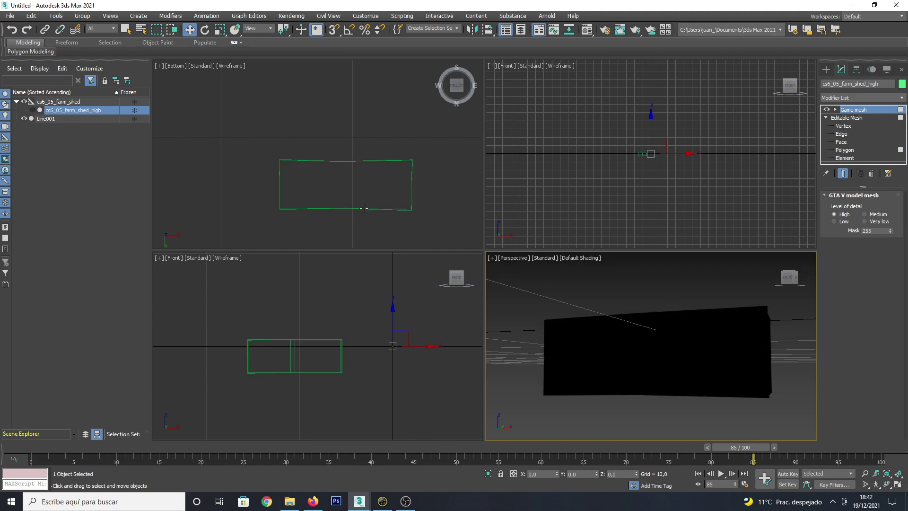
{"action": "left_click", "coordinate": [133, 118]}
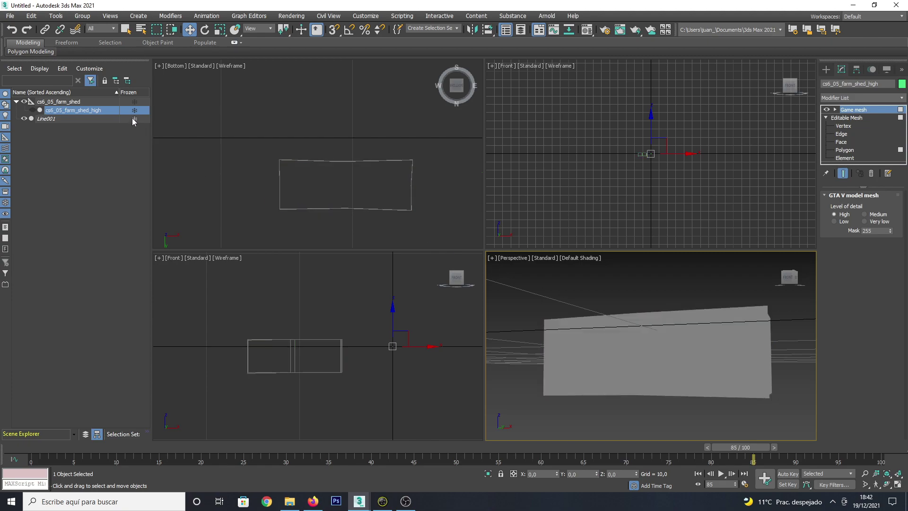
{"action": "left_click", "coordinate": [31, 111]}
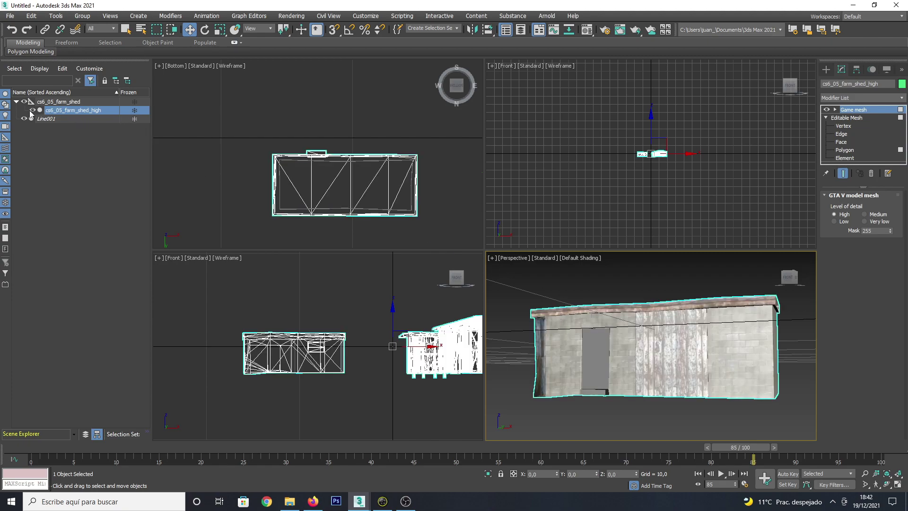
{"action": "left_click", "coordinate": [85, 111]}
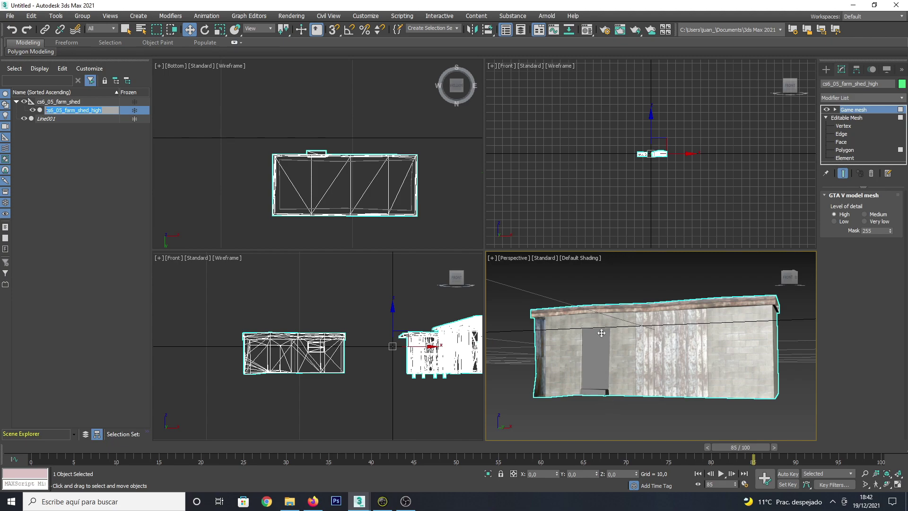
{"action": "left_click", "coordinate": [520, 303]}
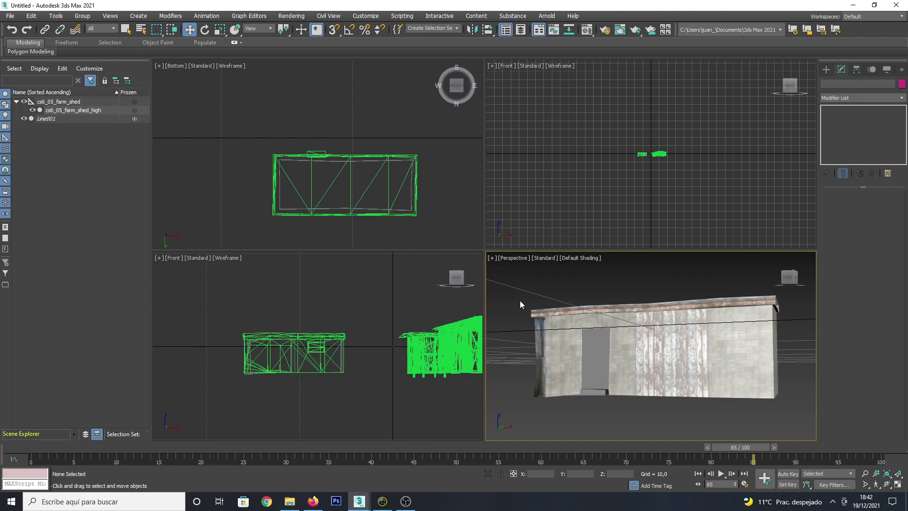
{"action": "left_click", "coordinate": [92, 112]}
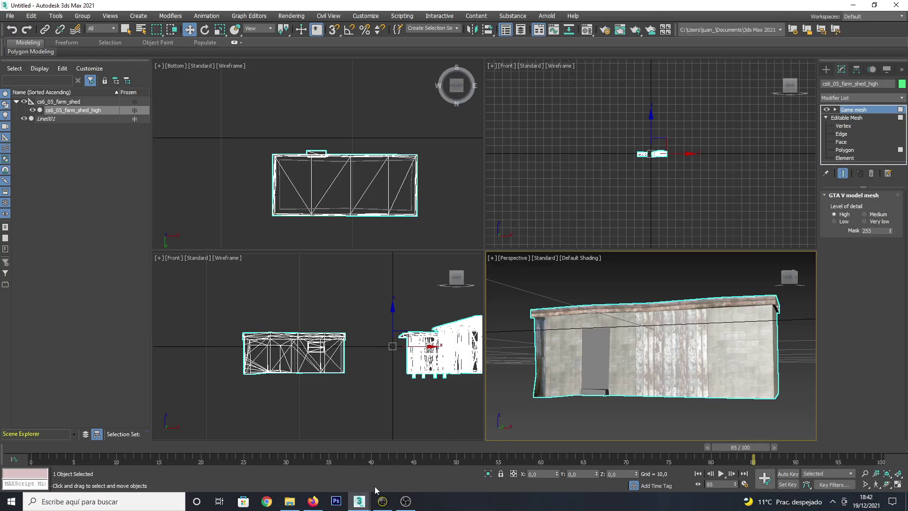
Step: Start a GIMS Evo export with the beta folder as its destination
{"action": "mouse_move", "coordinate": [381, 501]}
{"action": "left_click", "coordinate": [409, 452]}
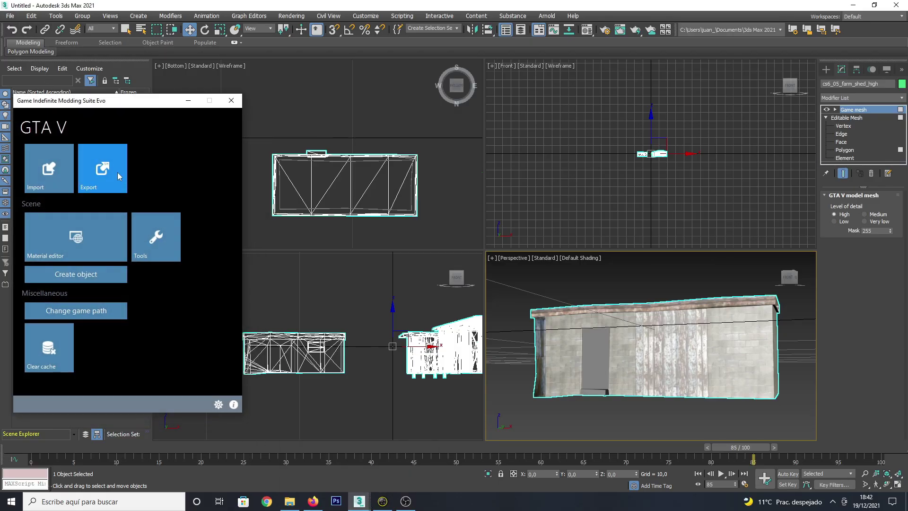
{"action": "left_click", "coordinate": [119, 177]}
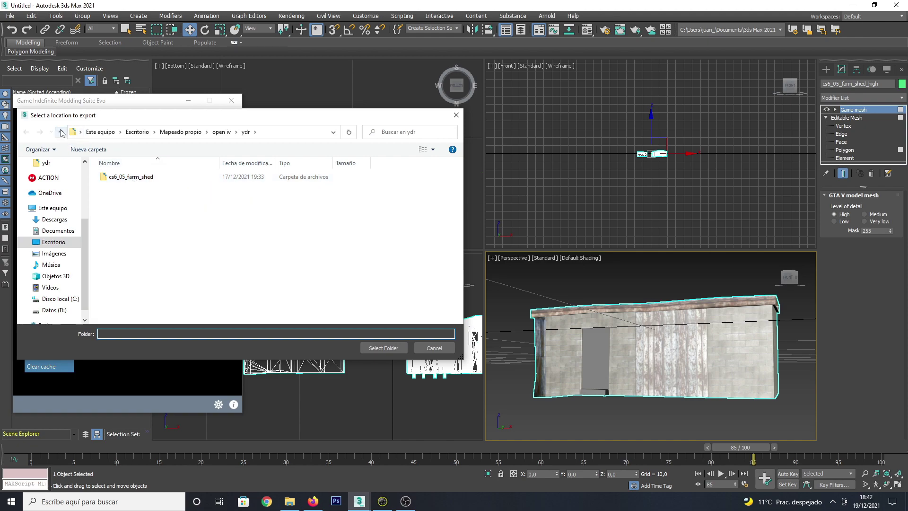
{"action": "left_click", "coordinate": [61, 131]}
{"action": "left_click", "coordinate": [117, 187]}
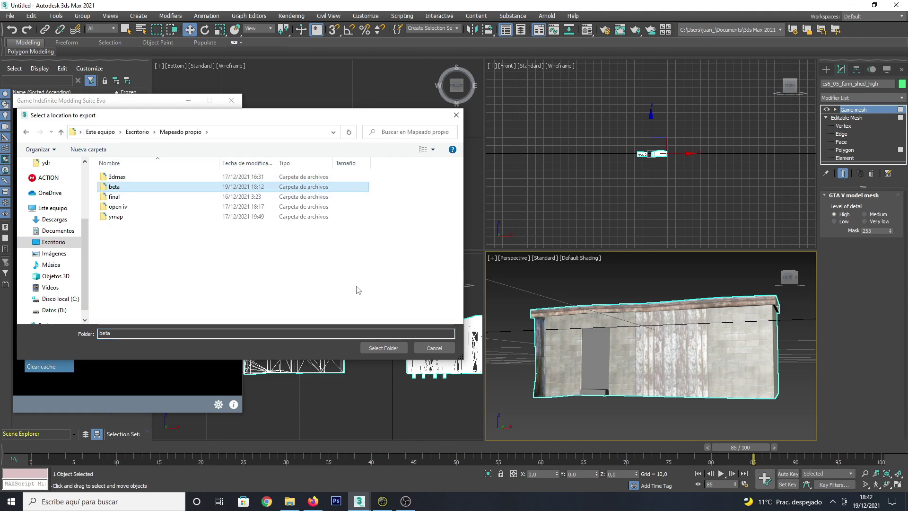
{"action": "left_click", "coordinate": [392, 351]}
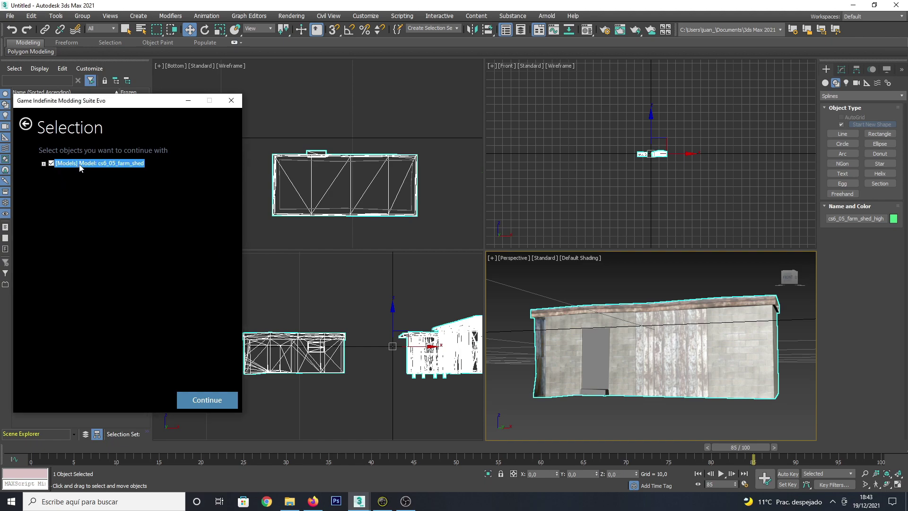
Step: Expand cs6_05_farm_shed to include its high game mesh, run the export, and minimize the suite
{"action": "left_click_drag", "start_coordinate": [116, 107], "coordinate": [345, 98]}
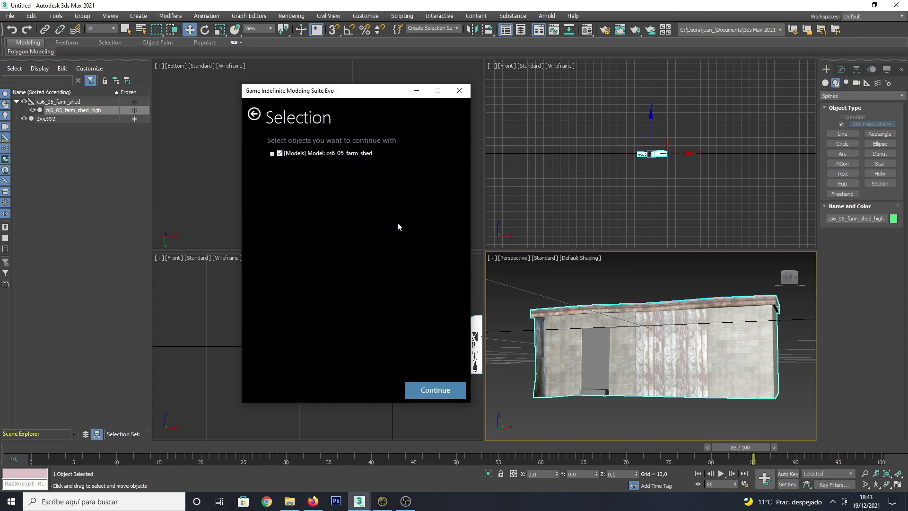
{"action": "left_click", "coordinate": [272, 154]}
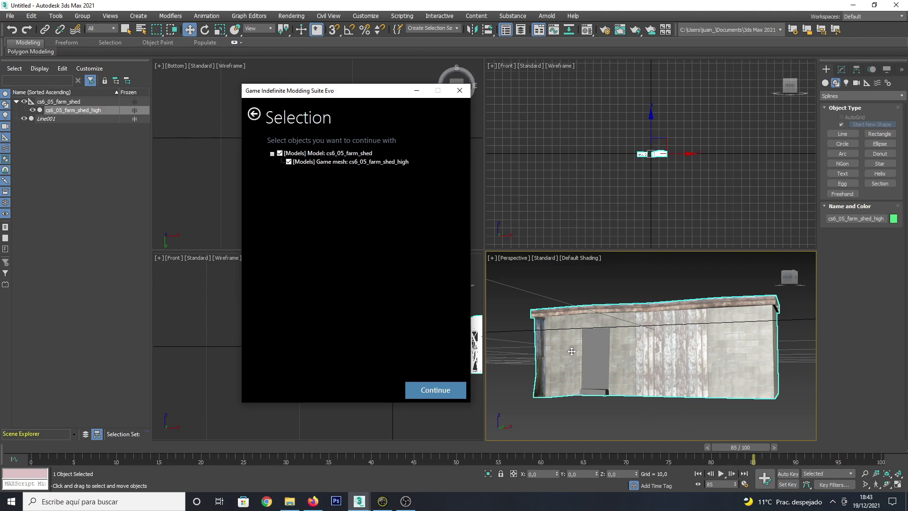
{"action": "left_click", "coordinate": [435, 392]}
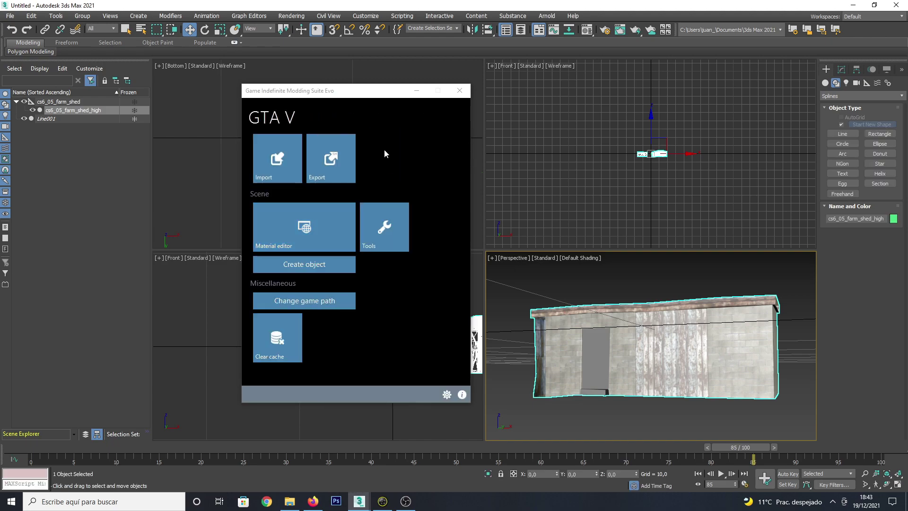
{"action": "left_click", "coordinate": [415, 91]}
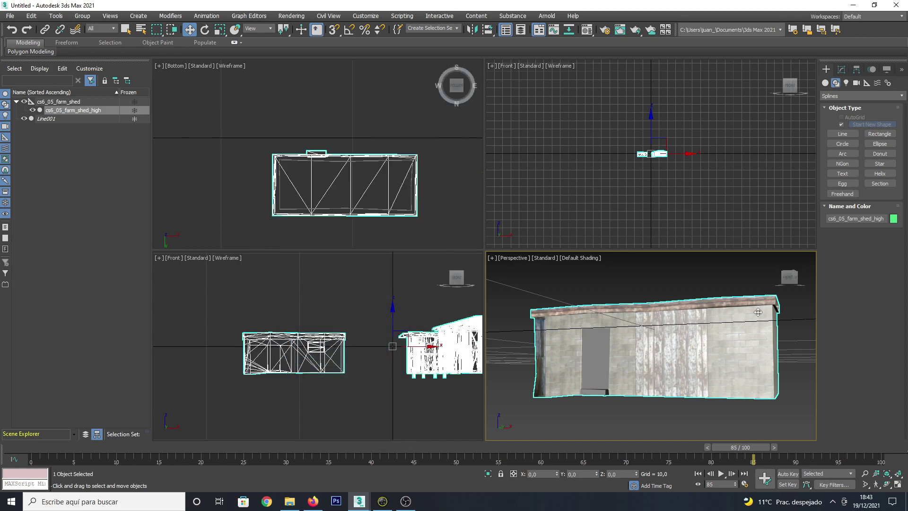
Step: Freeze Line001, then briefly hide the cs6_05_farm_shed_high mesh and restore it with Ctrl+Z
{"action": "left_click", "coordinate": [55, 119]}
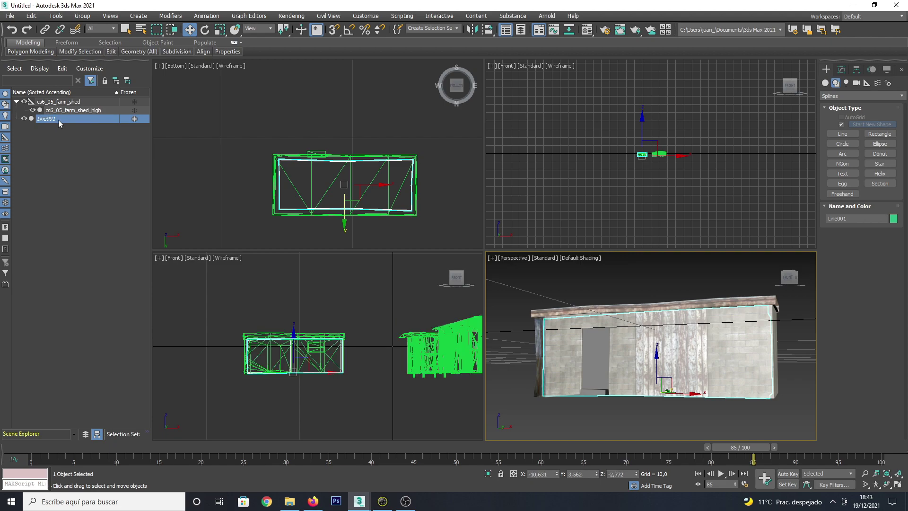
{"action": "left_click", "coordinate": [135, 119]}
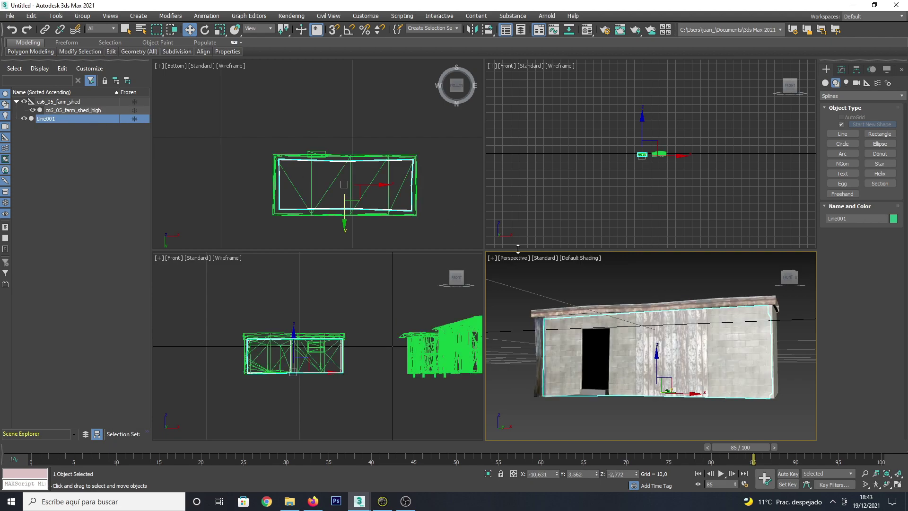
{"action": "left_click", "coordinate": [32, 110]}
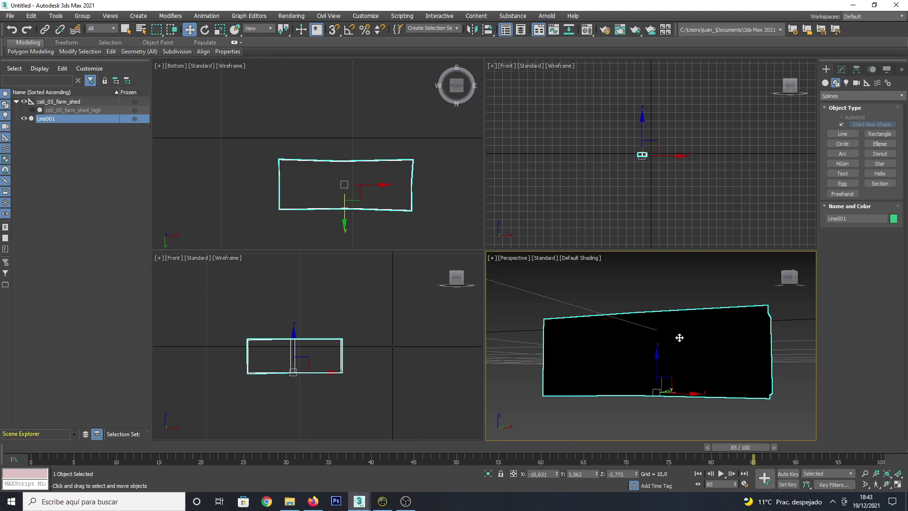
{"action": "key", "text": "ctrl+z"}
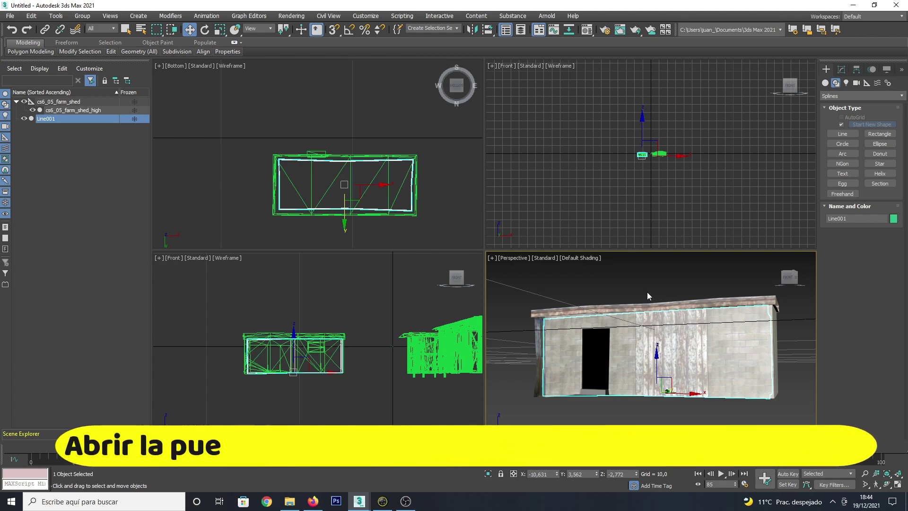
Step: Frame the shed, orbit below it, then walk inside and look around toward the doorway
{"action": "left_click", "coordinate": [886, 473]}
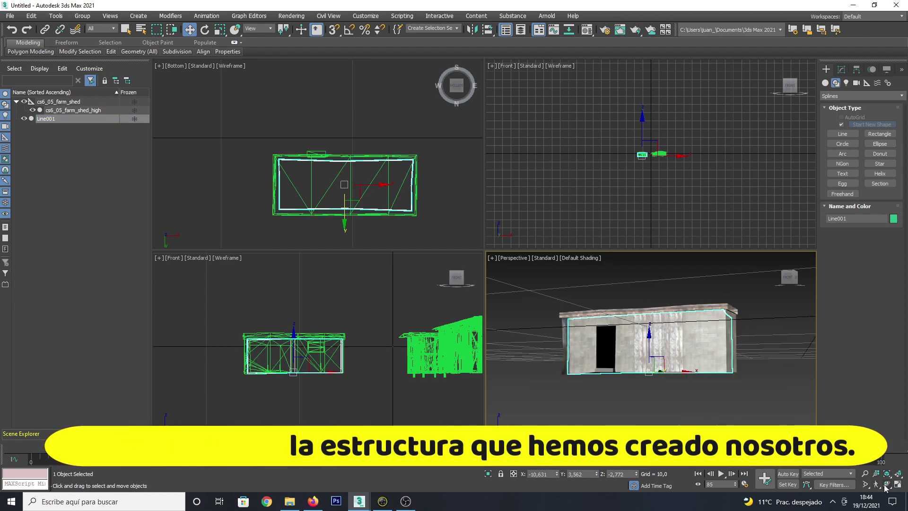
{"action": "left_click_drag", "start_coordinate": [750, 406], "coordinate": [772, 377]}
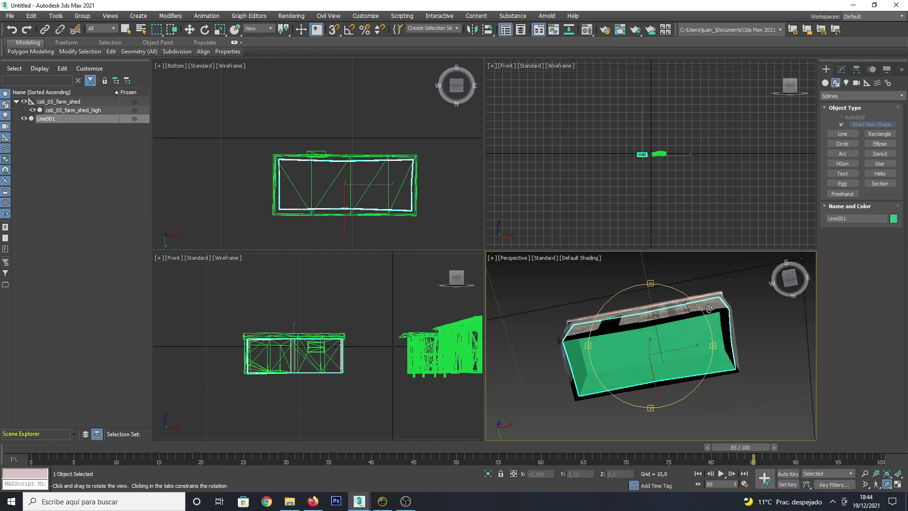
{"action": "left_click", "coordinate": [876, 484]}
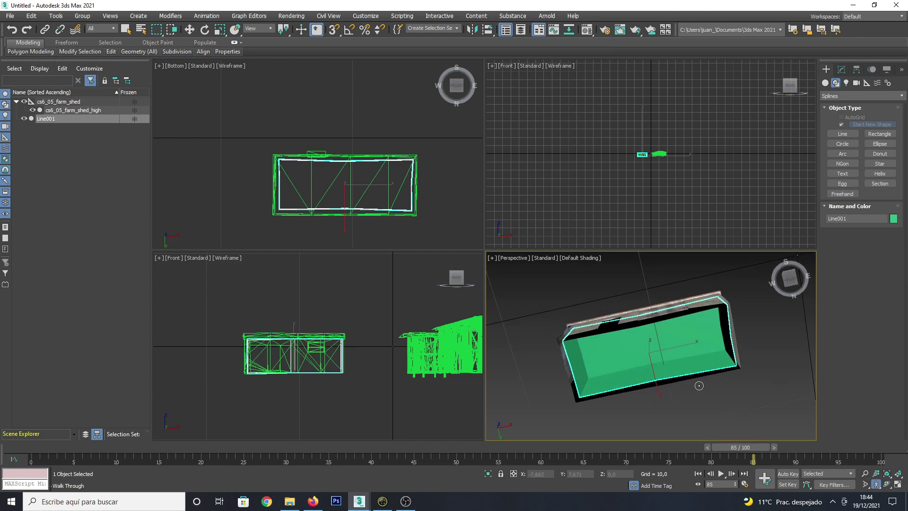
{"action": "key", "text": "w"}
{"action": "mouse_move", "coordinate": [683, 370]}
{"action": "left_mouse_down"}
{"action": "mouse_move", "coordinate": [632, 354]}
{"action": "mouse_move", "coordinate": [716, 346]}
{"action": "mouse_move", "coordinate": [563, 409]}
{"action": "mouse_move", "coordinate": [789, 364]}
{"action": "mouse_move", "coordinate": [622, 346]}
{"action": "mouse_move", "coordinate": [548, 299]}
{"action": "mouse_move", "coordinate": [551, 350]}
{"action": "left_mouse_up"}
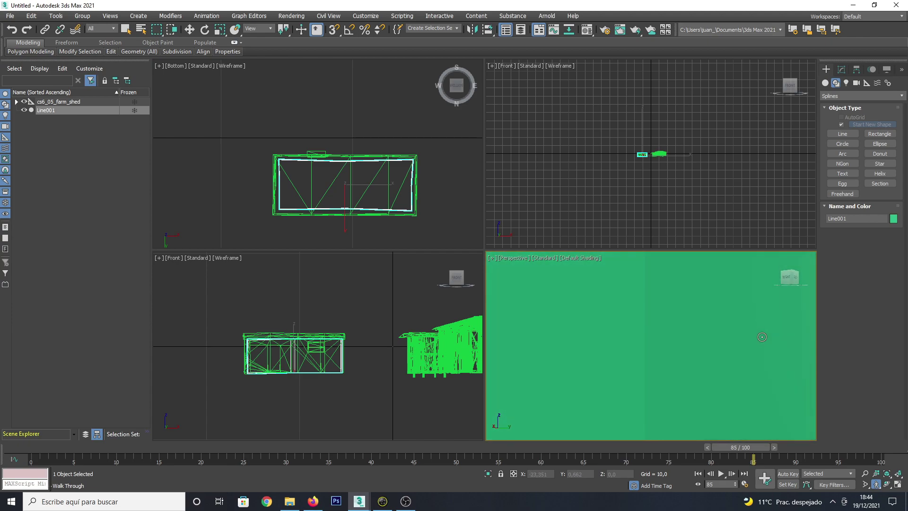
{"action": "left_click_drag", "start_coordinate": [849, 348], "coordinate": [905, 349]}
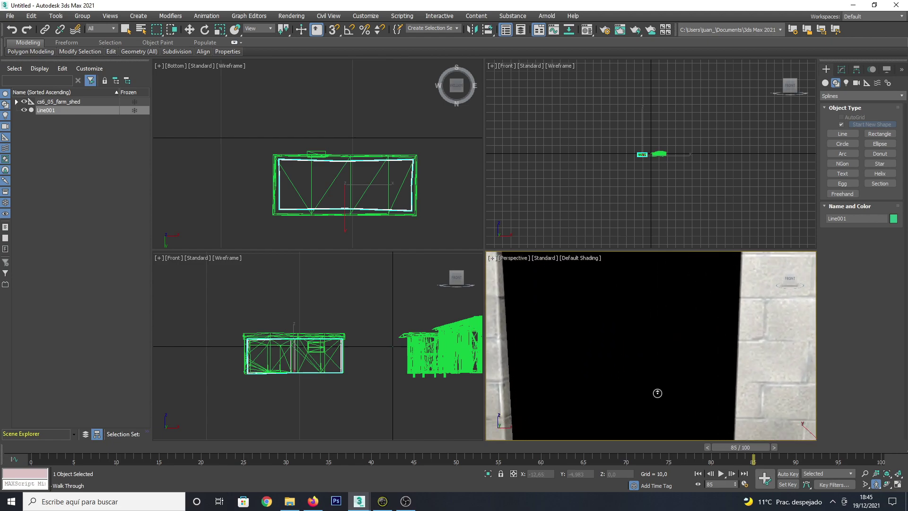
{"action": "mouse_move", "coordinate": [814, 369]}
{"action": "left_mouse_down"}
{"action": "mouse_move", "coordinate": [715, 314]}
{"action": "mouse_move", "coordinate": [733, 317]}
{"action": "mouse_move", "coordinate": [629, 325]}
{"action": "mouse_move", "coordinate": [578, 308]}
{"action": "mouse_move", "coordinate": [816, 326]}
{"action": "mouse_move", "coordinate": [805, 409]}
{"action": "mouse_move", "coordinate": [805, 310]}
{"action": "mouse_move", "coordinate": [772, 379]}
{"action": "mouse_move", "coordinate": [815, 334]}
{"action": "mouse_move", "coordinate": [568, 339]}
{"action": "left_mouse_up"}
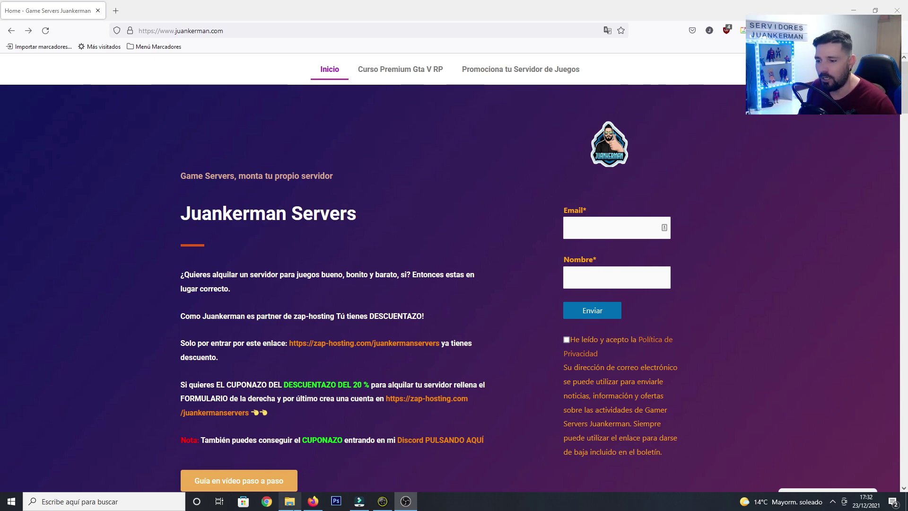
{"action": "left_click", "coordinate": [289, 501]}
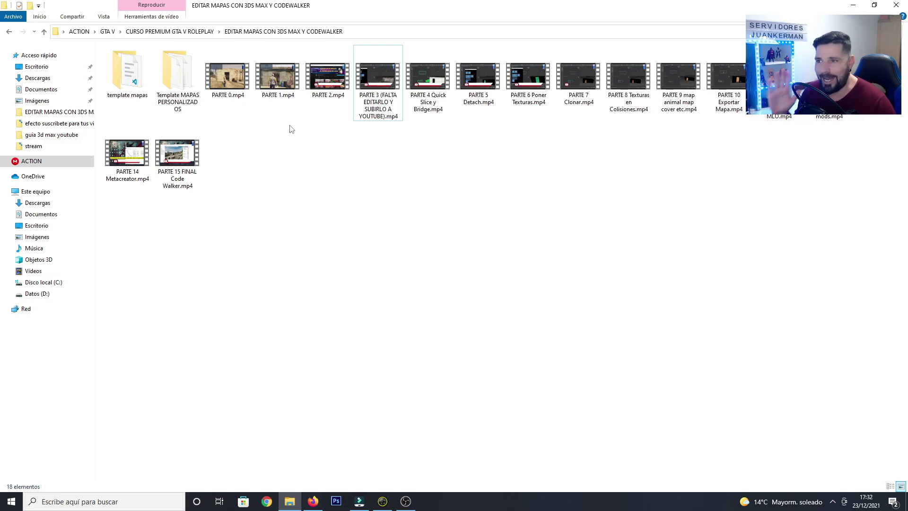
{"action": "left_click", "coordinate": [384, 113]}
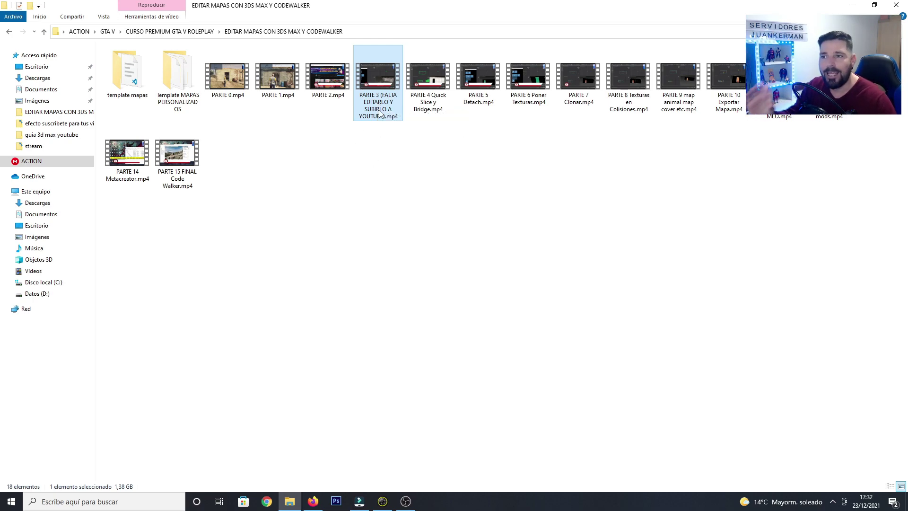
{"action": "left_click", "coordinate": [426, 197]}
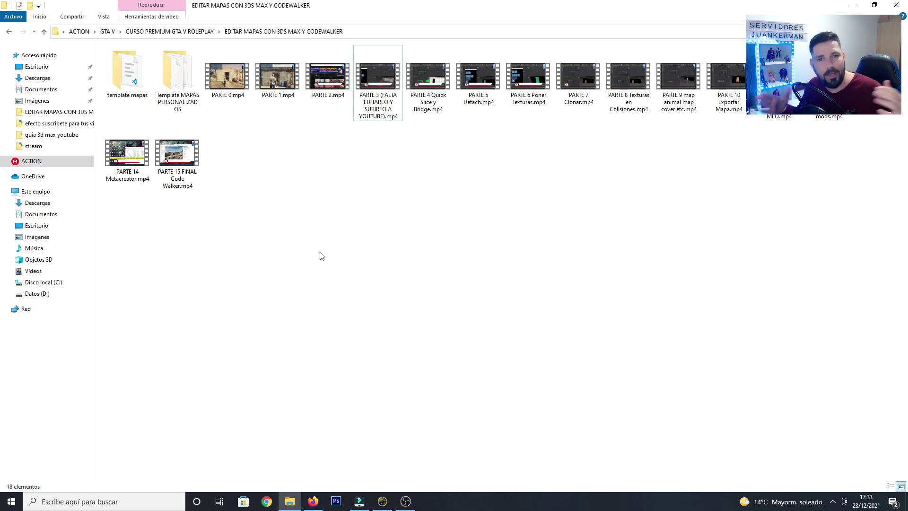
{"action": "left_click", "coordinate": [388, 91]}
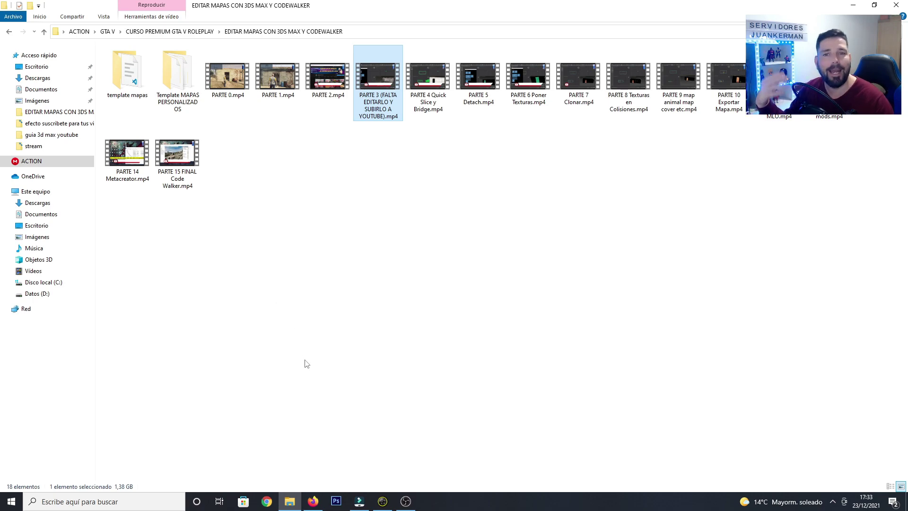
{"action": "left_click", "coordinate": [313, 501]}
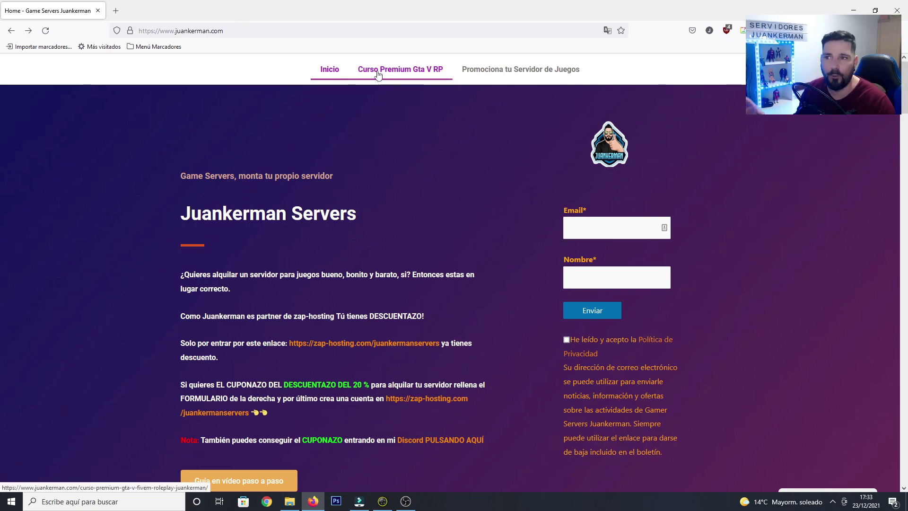
Step: Open the Curso Premium Gta V RP page and highlight its first course-content bullet
{"action": "left_click", "coordinate": [396, 75]}
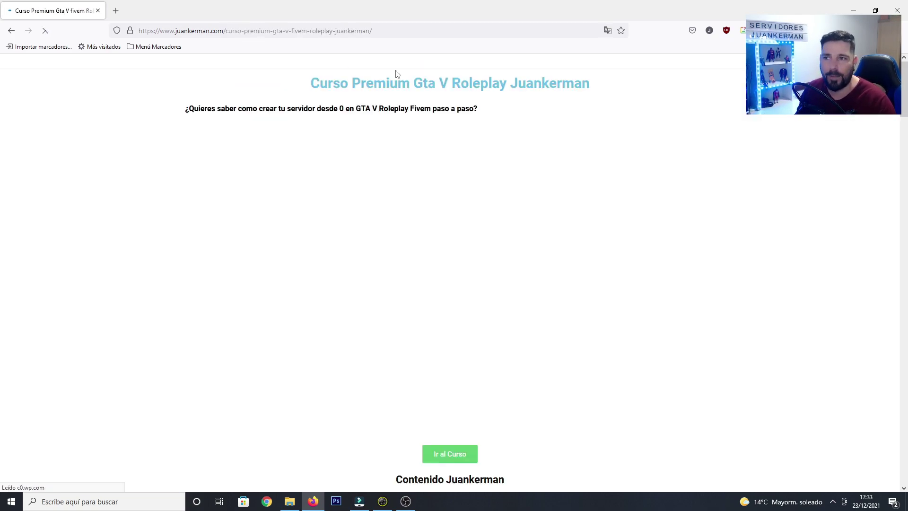
{"action": "scroll", "coordinate": [415, 164], "scroll_direction": "down", "scroll_amount": 3}
{"action": "scroll", "coordinate": [416, 164], "scroll_direction": "down", "scroll_amount": 4}
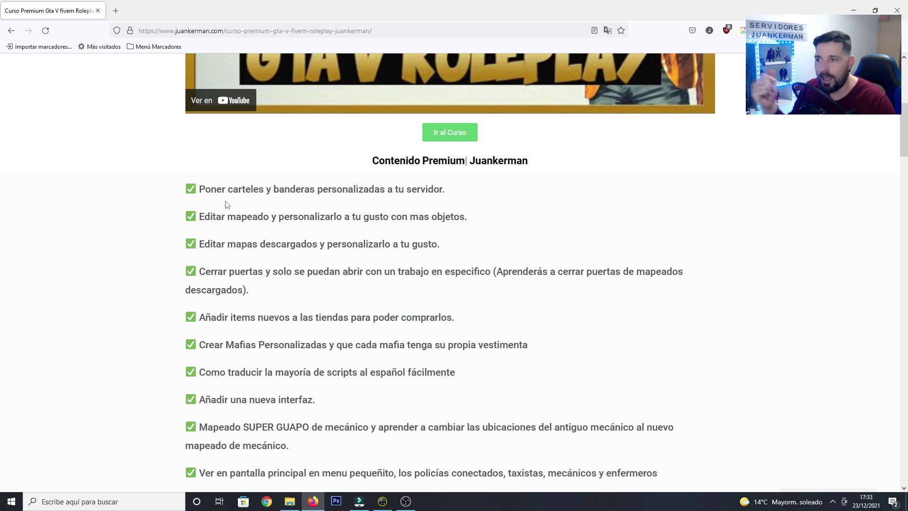
{"action": "left_click_drag", "start_coordinate": [198, 189], "coordinate": [470, 198]}
{"action": "left_click", "coordinate": [387, 205]}
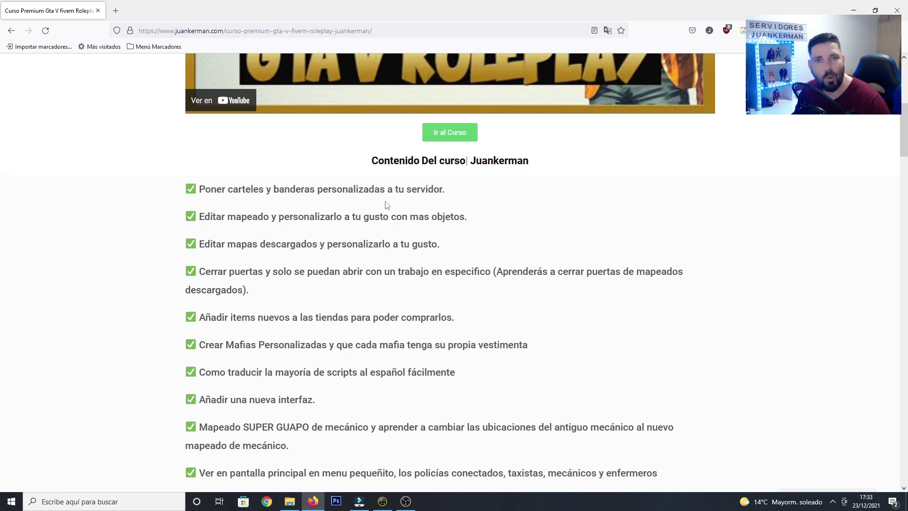
{"action": "left_click_drag", "start_coordinate": [198, 189], "coordinate": [459, 200]}
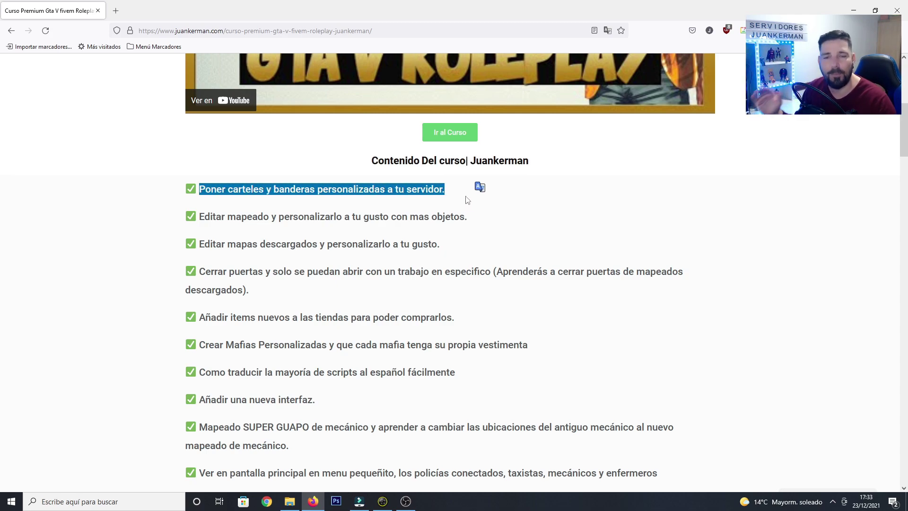
{"action": "left_click", "coordinate": [462, 200]}
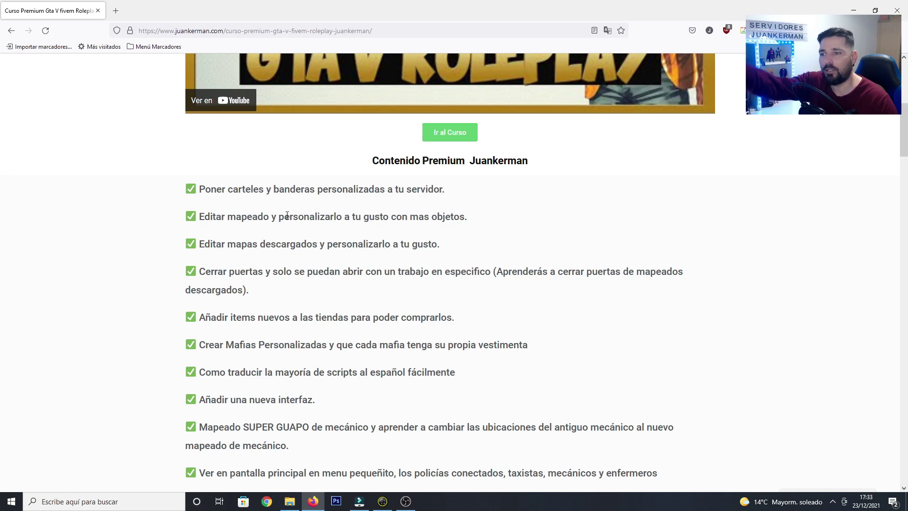
Step: Scroll down to the FAQ and expand 'El Curso será gratis en algún momento?'
{"action": "scroll", "coordinate": [290, 213], "scroll_direction": "down", "scroll_amount": 1}
{"action": "scroll", "coordinate": [290, 213], "scroll_direction": "down", "scroll_amount": 1}
{"action": "scroll", "coordinate": [265, 208], "scroll_direction": "down", "scroll_amount": 1}
{"action": "scroll", "coordinate": [237, 202], "scroll_direction": "down", "scroll_amount": 1}
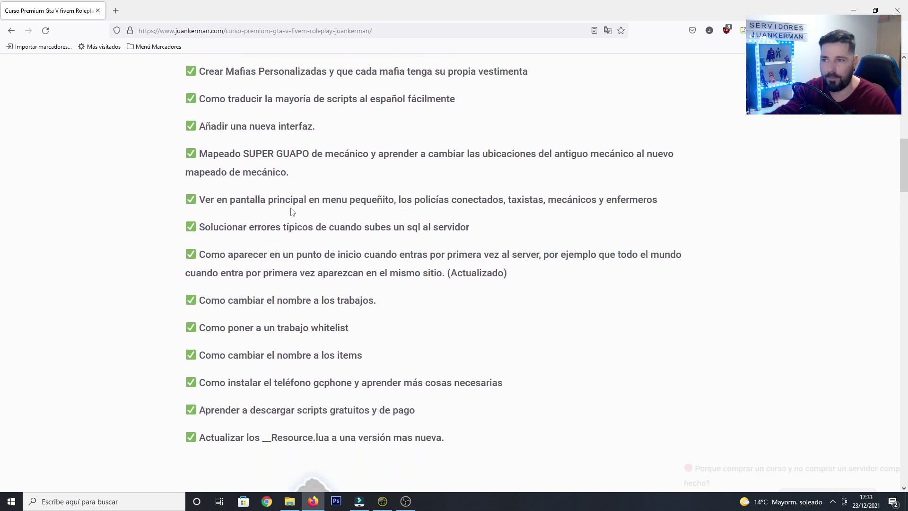
{"action": "scroll", "coordinate": [218, 204], "scroll_direction": "down", "scroll_amount": 1}
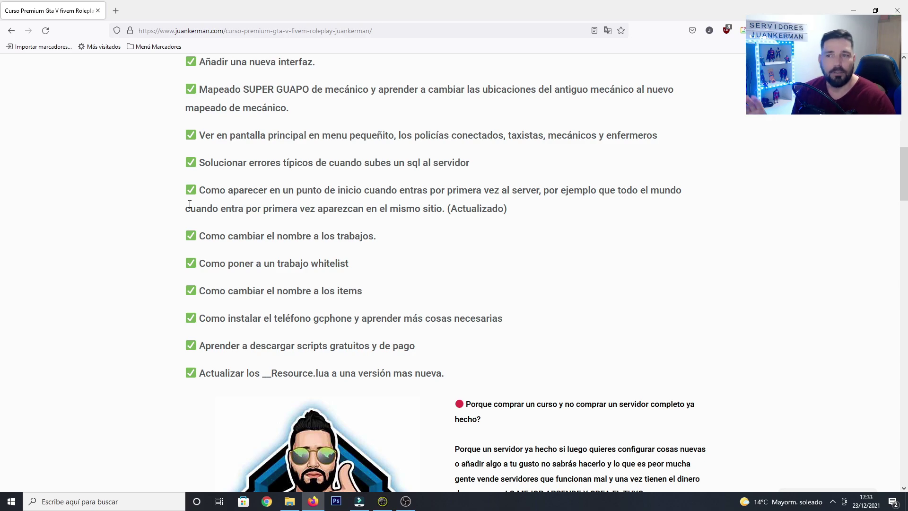
{"action": "scroll", "coordinate": [263, 219], "scroll_direction": "down", "scroll_amount": 1}
{"action": "scroll", "coordinate": [270, 213], "scroll_direction": "down", "scroll_amount": 4}
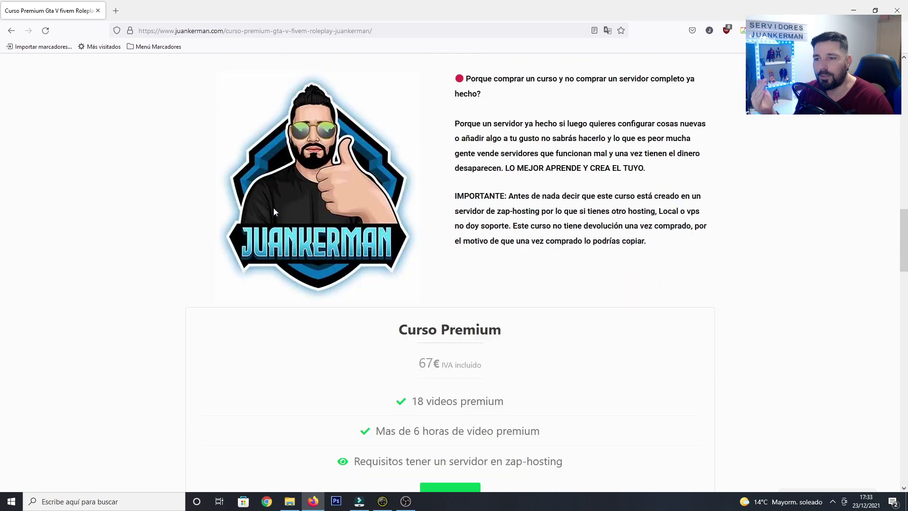
{"action": "scroll", "coordinate": [275, 209], "scroll_direction": "down", "scroll_amount": 2}
{"action": "scroll", "coordinate": [281, 209], "scroll_direction": "down", "scroll_amount": 4}
{"action": "scroll", "coordinate": [279, 222], "scroll_direction": "down", "scroll_amount": 4}
{"action": "scroll", "coordinate": [260, 241], "scroll_direction": "down", "scroll_amount": 3}
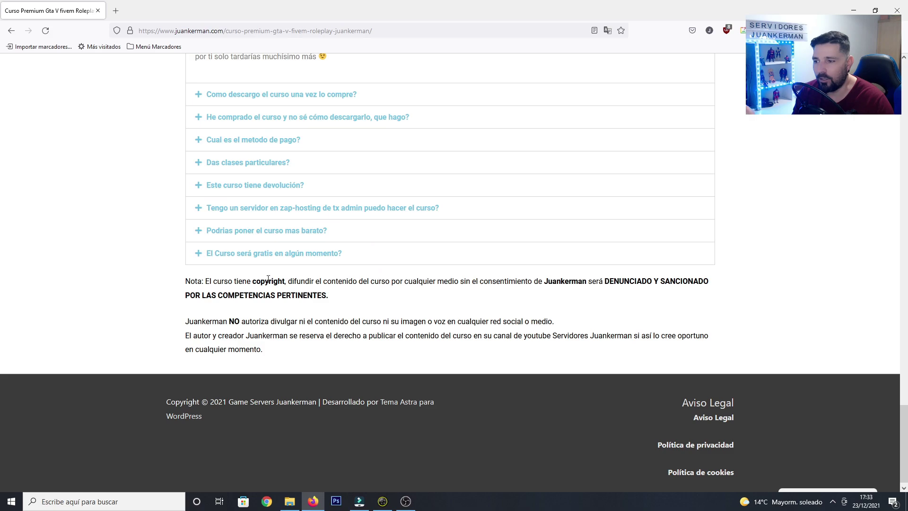
{"action": "left_click", "coordinate": [247, 255]}
{"action": "scroll", "coordinate": [275, 270], "scroll_direction": "down", "scroll_amount": 1}
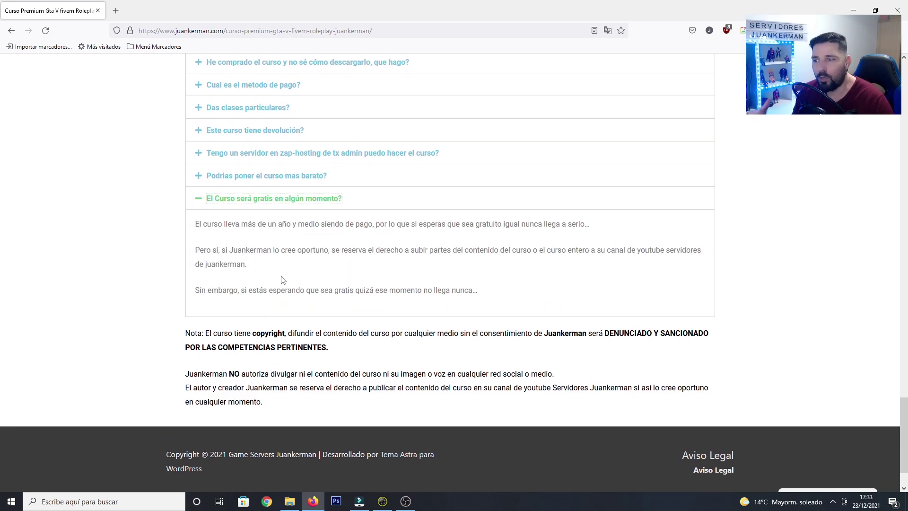
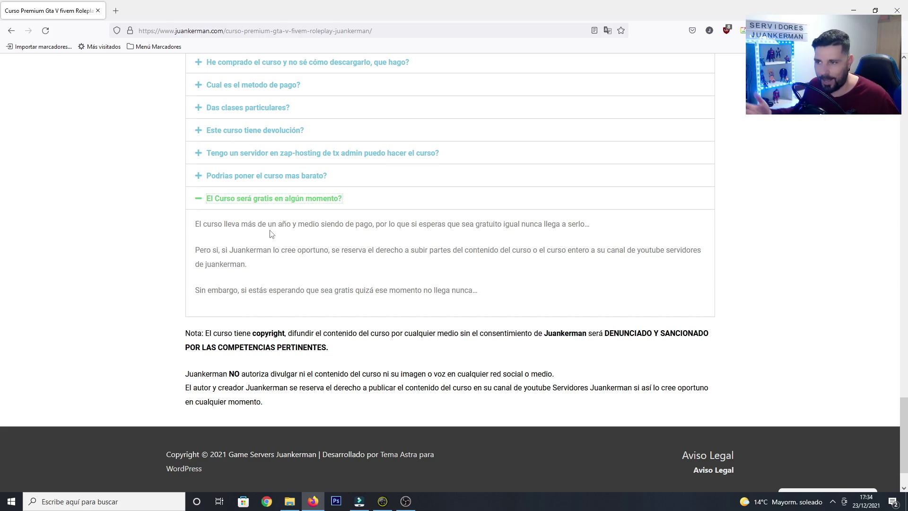
Step: Scroll up to the Curso Premium 67€ pricing box and highlight the '18 videos premium' line
{"action": "scroll", "coordinate": [302, 219], "scroll_direction": "up", "scroll_amount": 3}
{"action": "scroll", "coordinate": [314, 219], "scroll_direction": "up", "scroll_amount": 4}
{"action": "scroll", "coordinate": [314, 223], "scroll_direction": "up", "scroll_amount": 4}
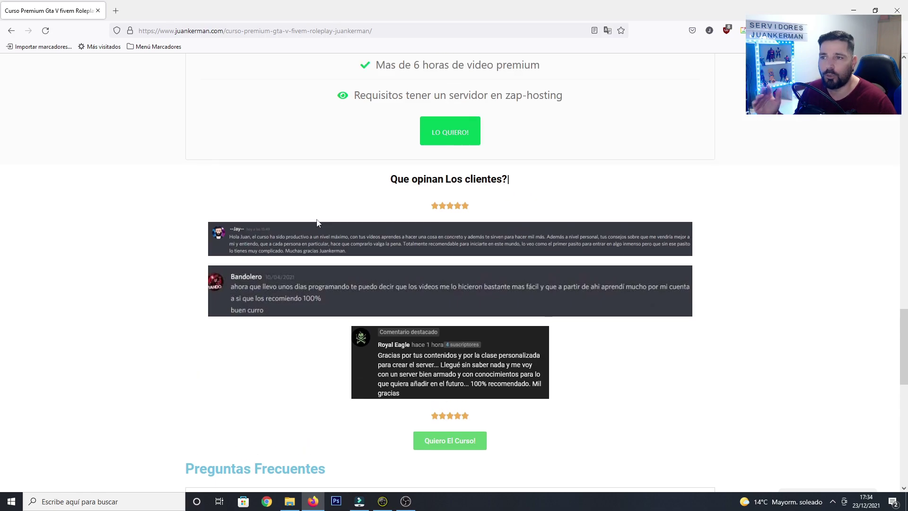
{"action": "scroll", "coordinate": [341, 227], "scroll_direction": "up", "scroll_amount": 4}
{"action": "scroll", "coordinate": [354, 229], "scroll_direction": "up", "scroll_amount": 2}
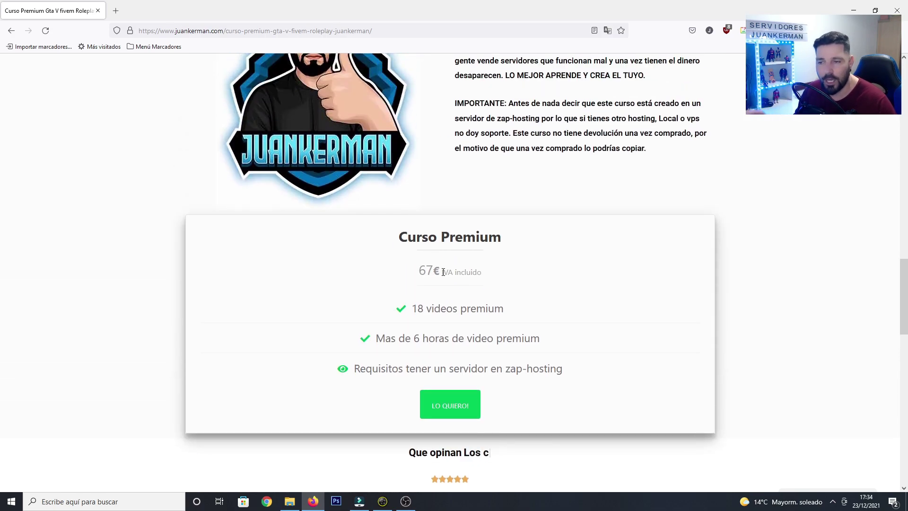
{"action": "left_click_drag", "start_coordinate": [412, 308], "coordinate": [510, 316]}
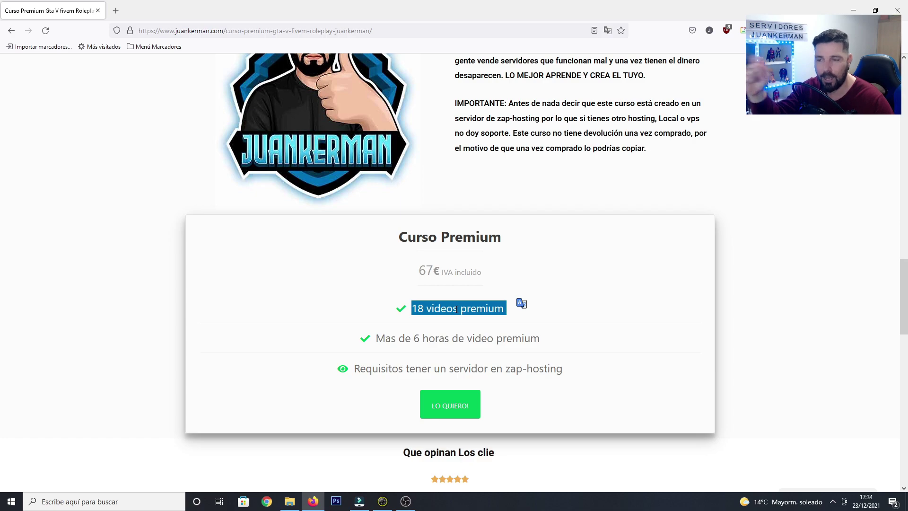
Step: Highlight the number 18, glance at the lesson-video folder in File Explorer, and return to Firefox
{"action": "left_click", "coordinate": [414, 310]}
{"action": "double_click", "coordinate": [415, 310]}
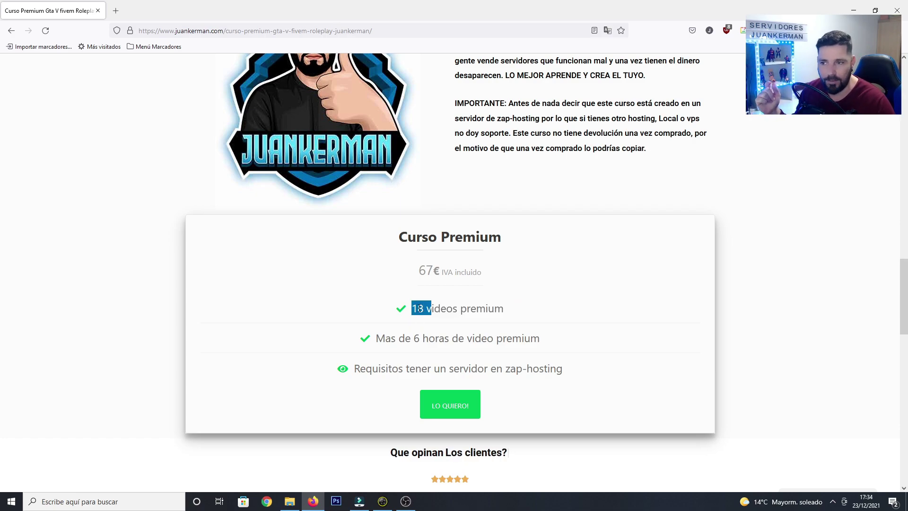
{"action": "left_click", "coordinate": [415, 310]}
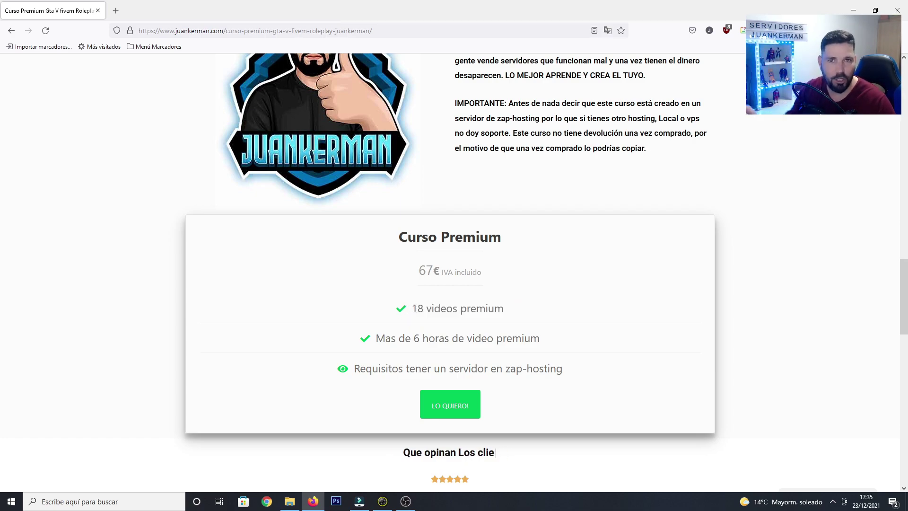
{"action": "left_click", "coordinate": [290, 501]}
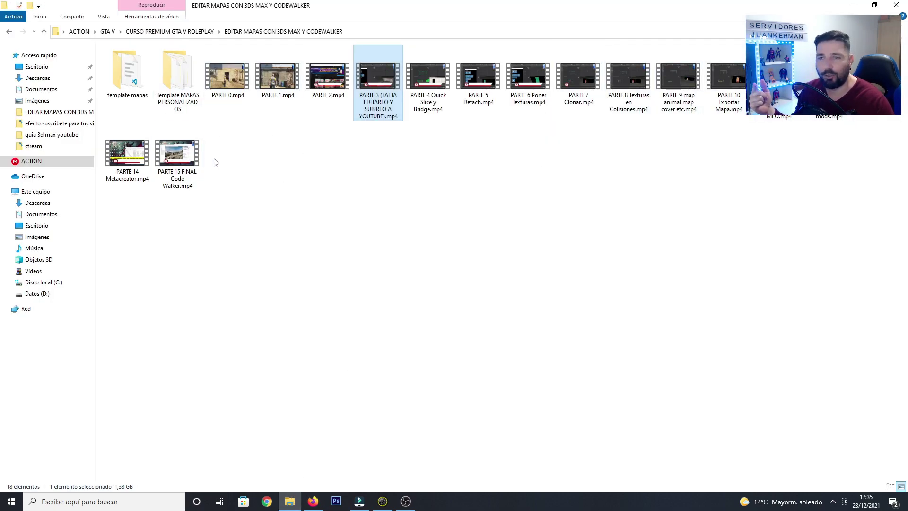
{"action": "key", "text": "alt+Tab"}
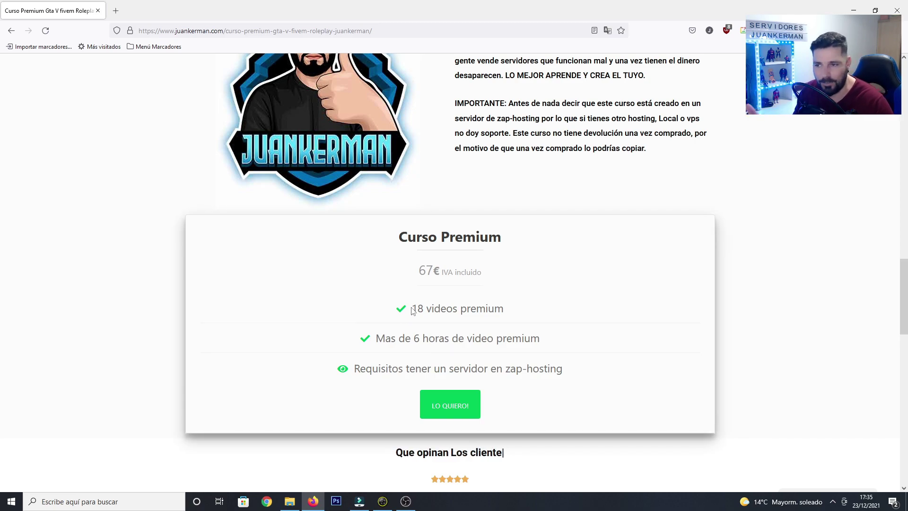
Step: Highlight 'Mas de 6 horas de video premium', then show the EDITAR MAPAS CON 3DS MAX Y CODEWALKER folder
{"action": "left_click_drag", "start_coordinate": [377, 339], "coordinate": [585, 342]}
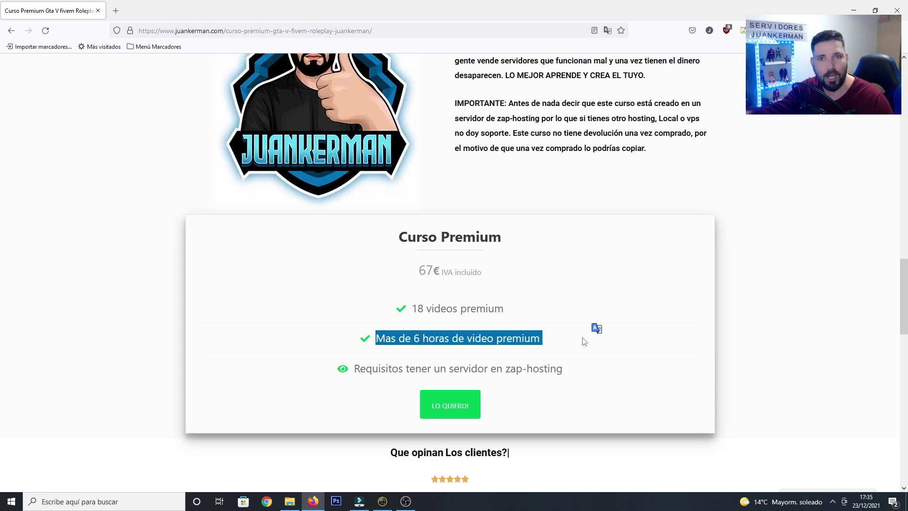
{"action": "left_click", "coordinate": [410, 276]}
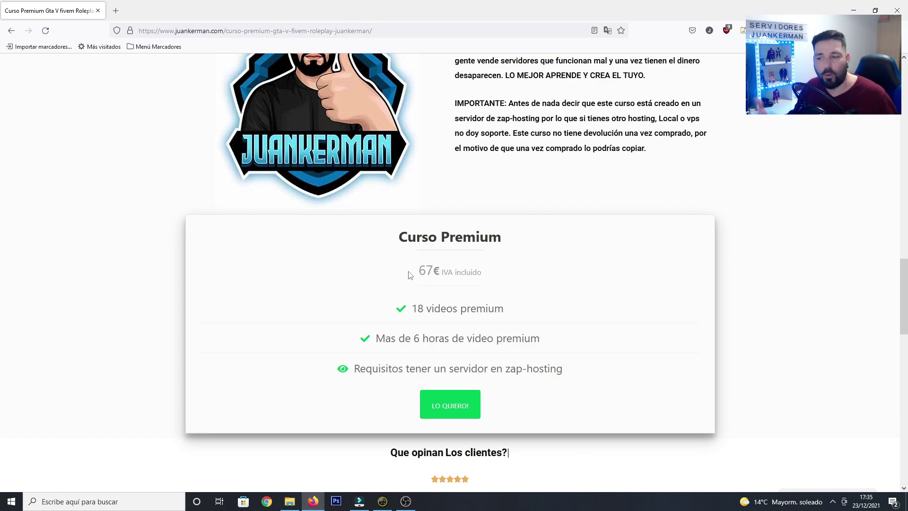
{"action": "left_click", "coordinate": [289, 501]}
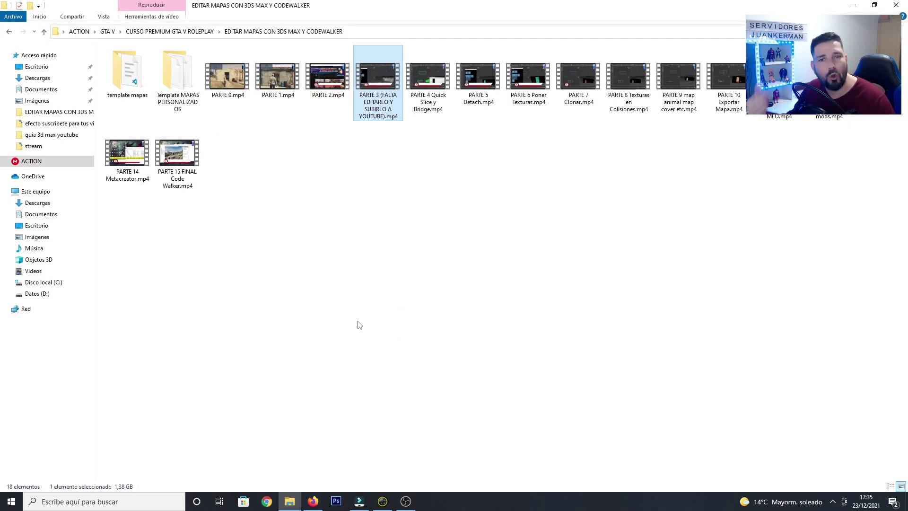